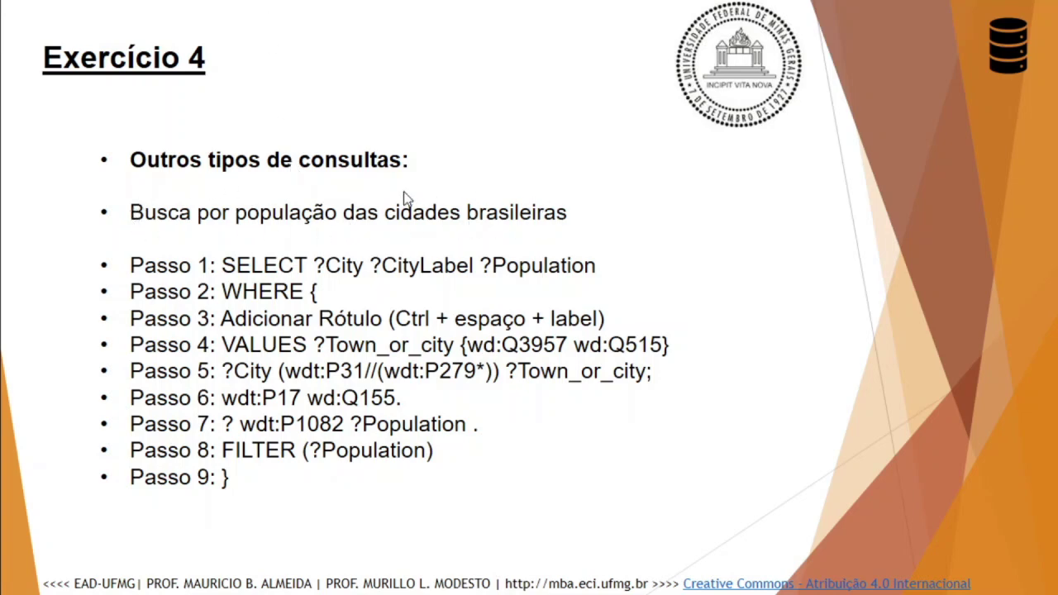
# Compare the Exercício 4 slide's query steps with the Brazilian city population query in Wikidata Query Service.
pyautogui.hotkey('alt', 'Tab')
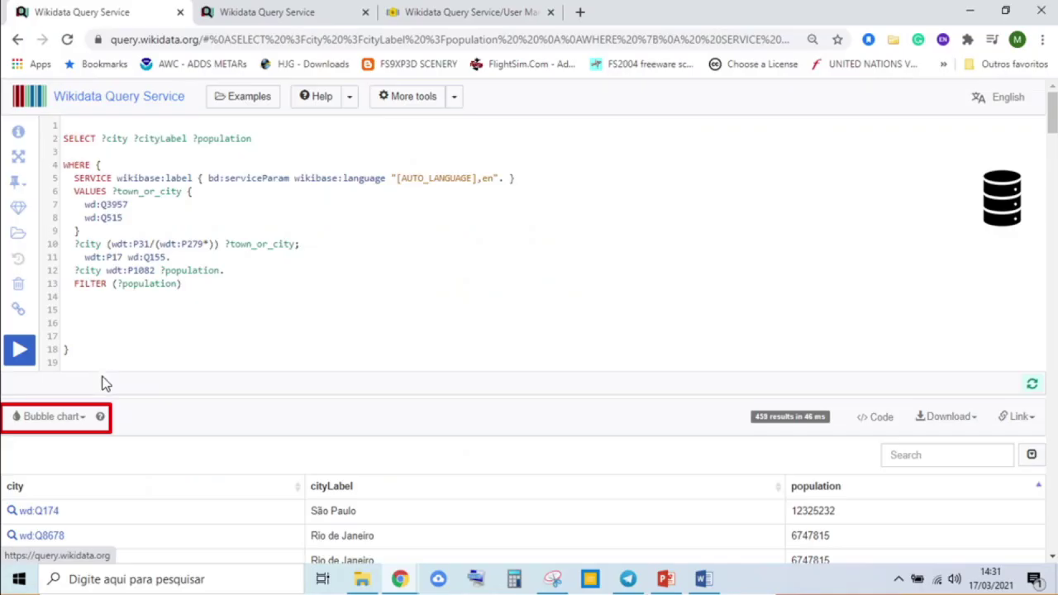
pyautogui.hotkey('alt', 'Tab')
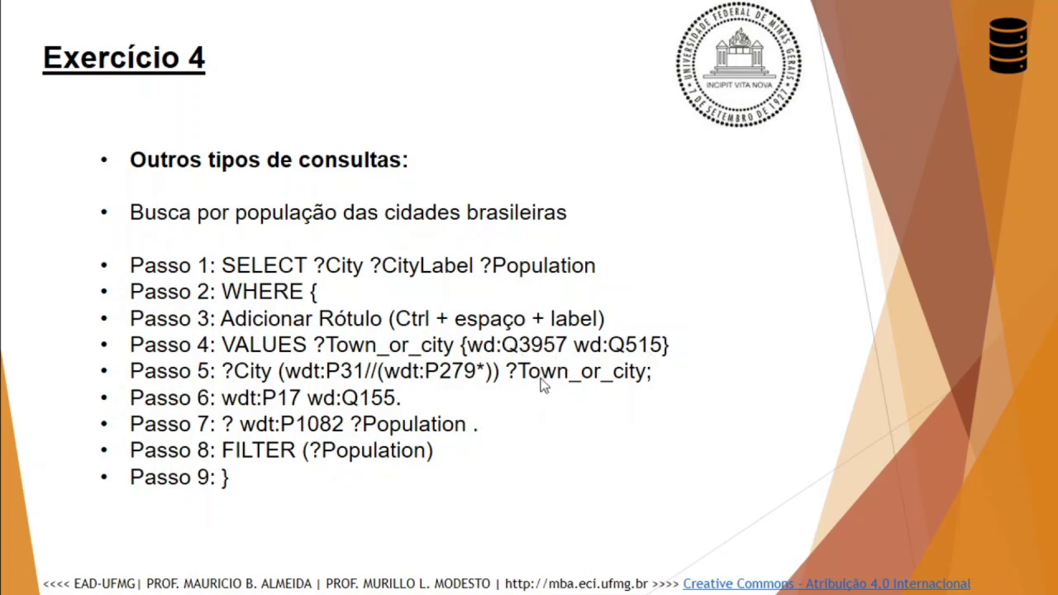
pyautogui.hotkey('alt', 'Tab')
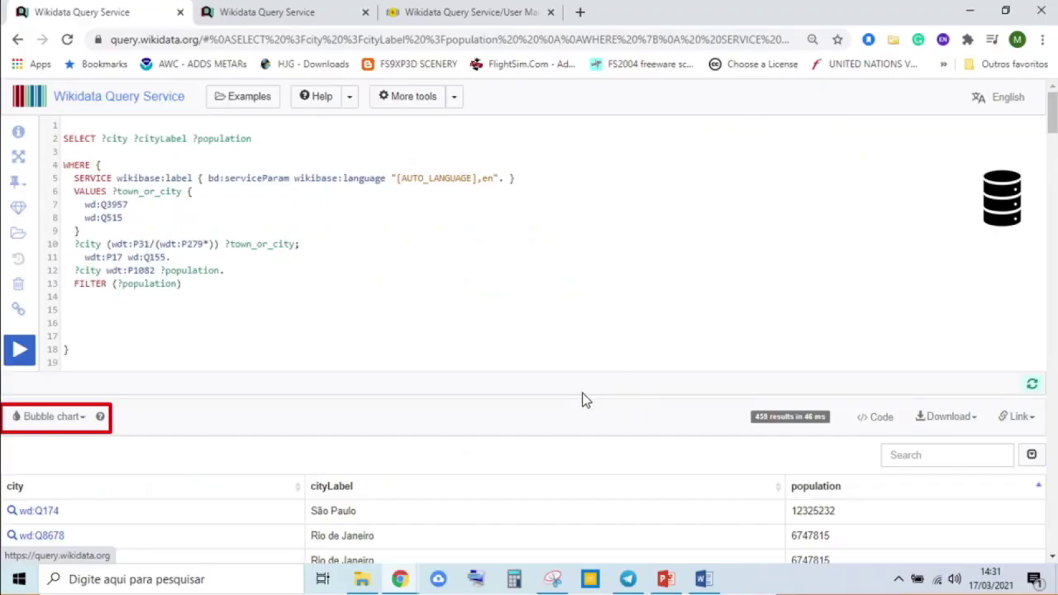
pyautogui.hotkey('alt', 'Tab')
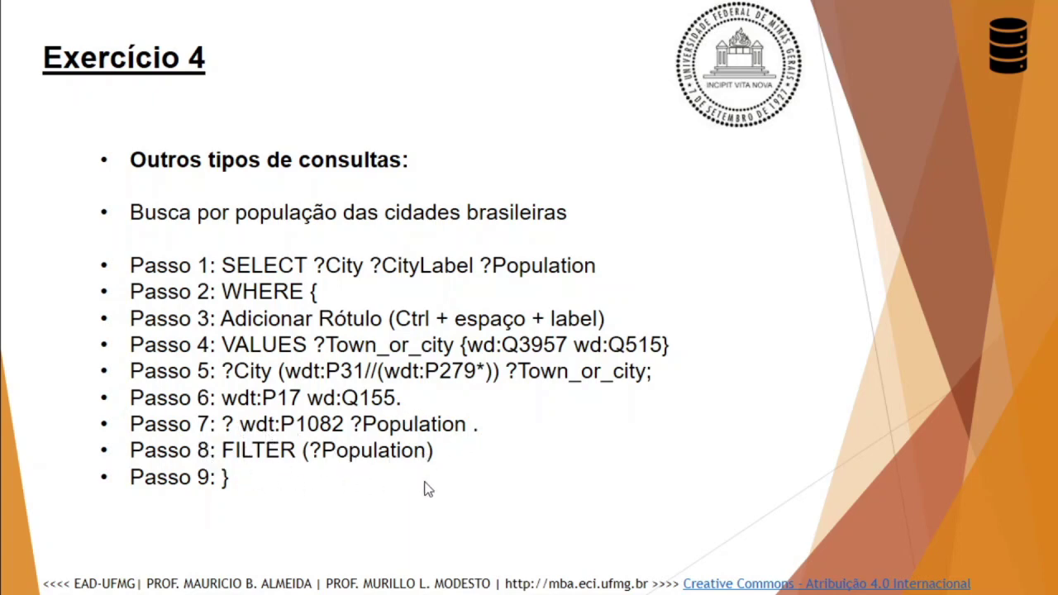
pyautogui.press('Right')
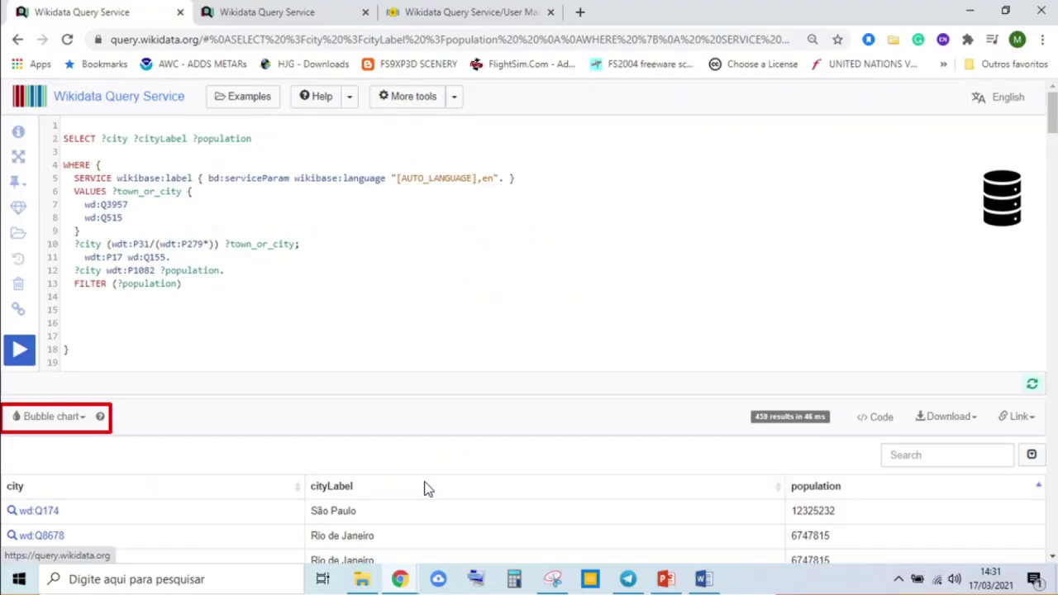
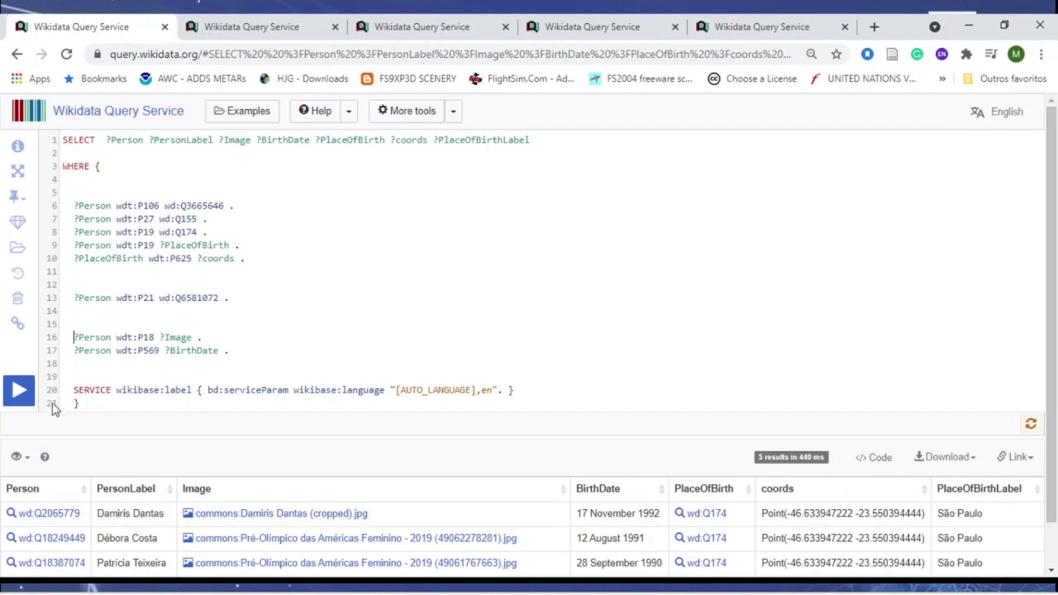
# Run the ?Person query with the image, birth date and birthplace coordinates, and check its result table.
pyautogui.click(20, 390)
pyautogui.scroll(-1, 768, 456)
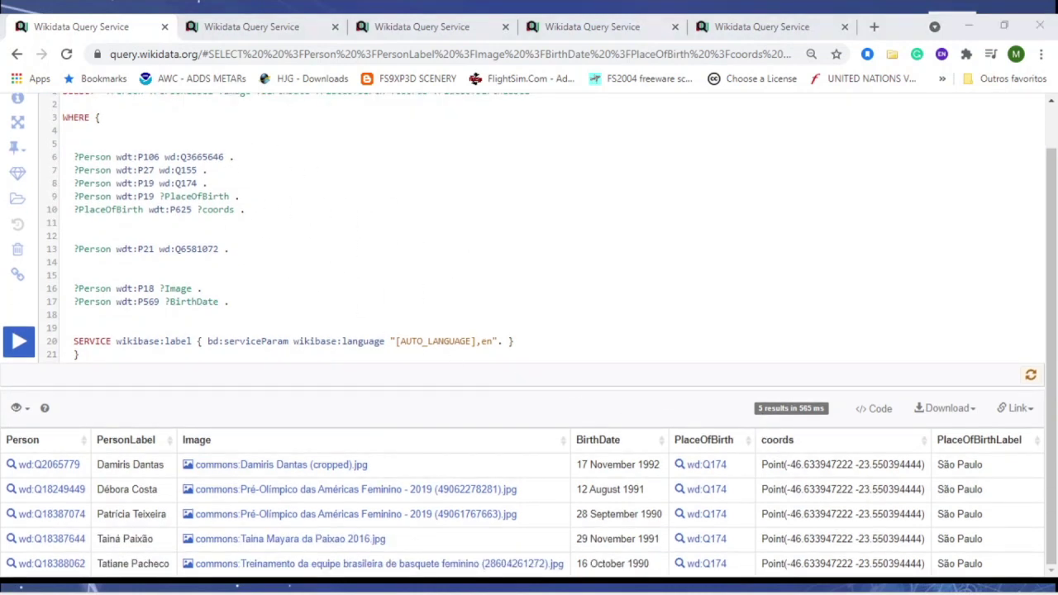
pyautogui.click(342, 336)
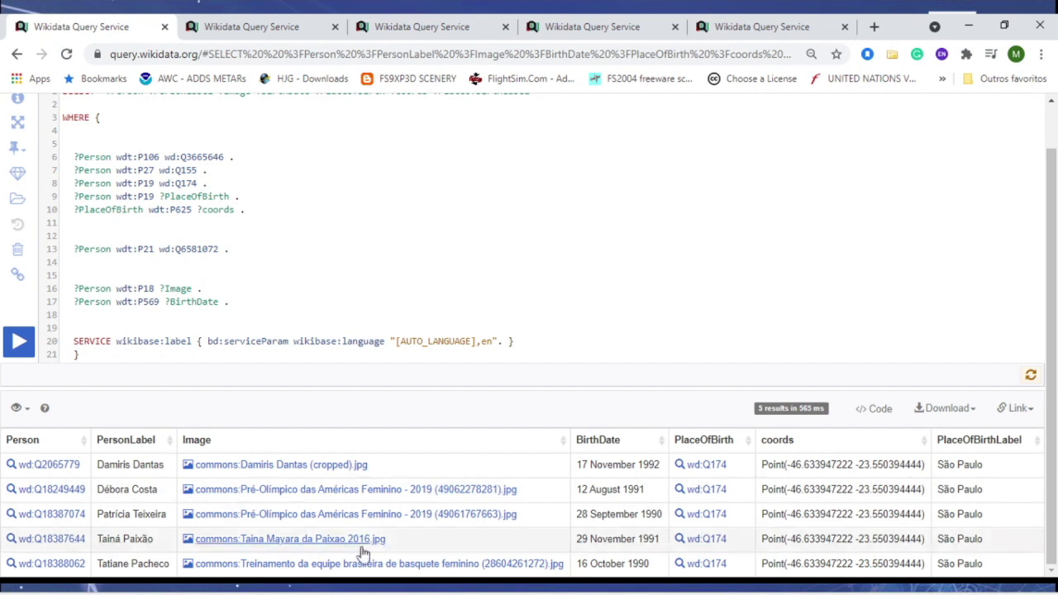
# Wrap the ?Person wdt:P18 ?Image line in an OPTIONAL { } block and run the query.
pyautogui.click(74, 289)
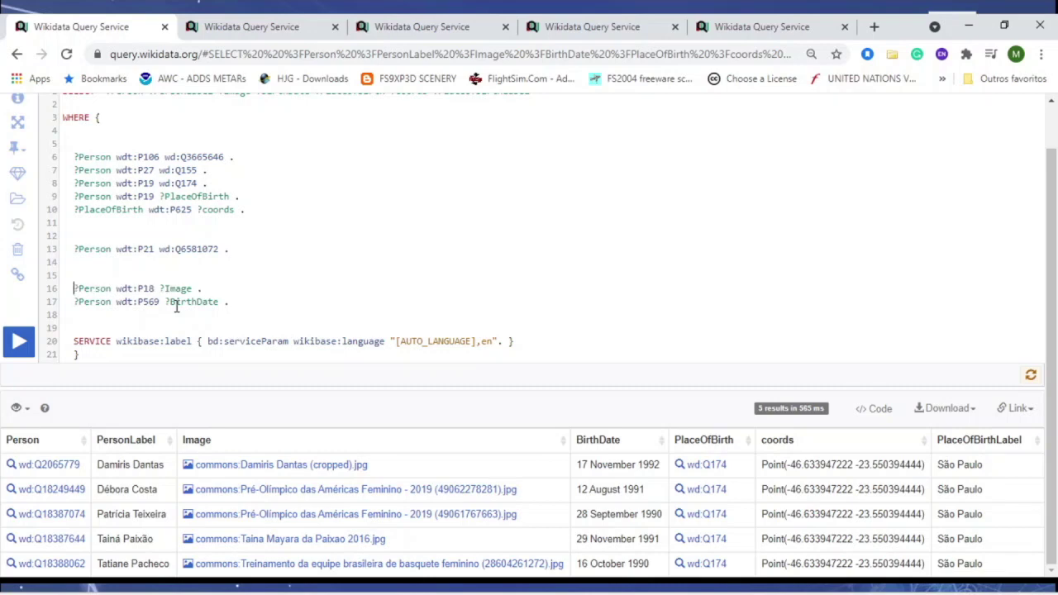
pyautogui.write('OP')
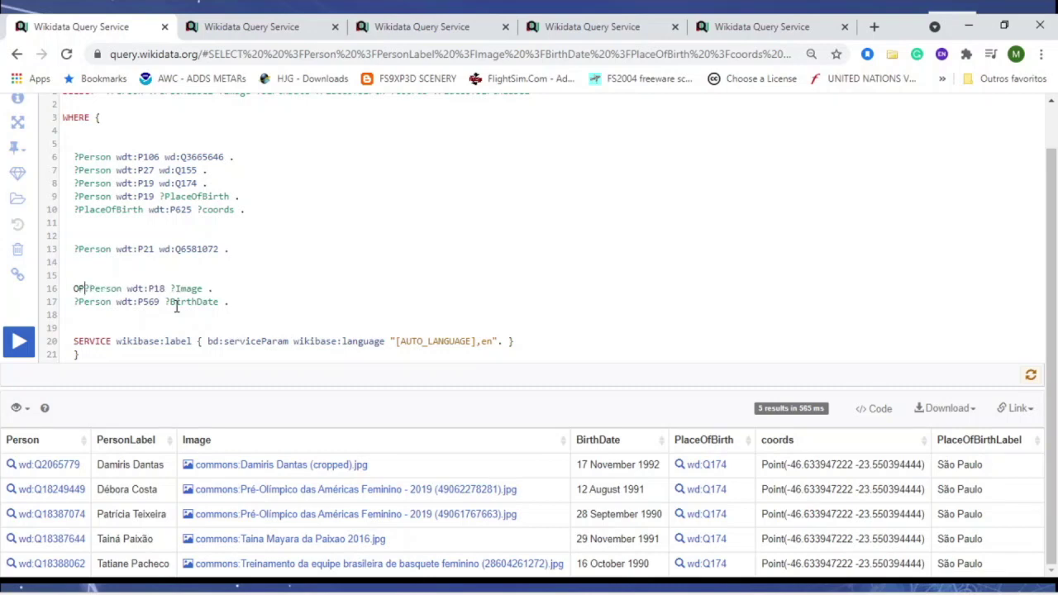
pyautogui.write('TIONAL ')
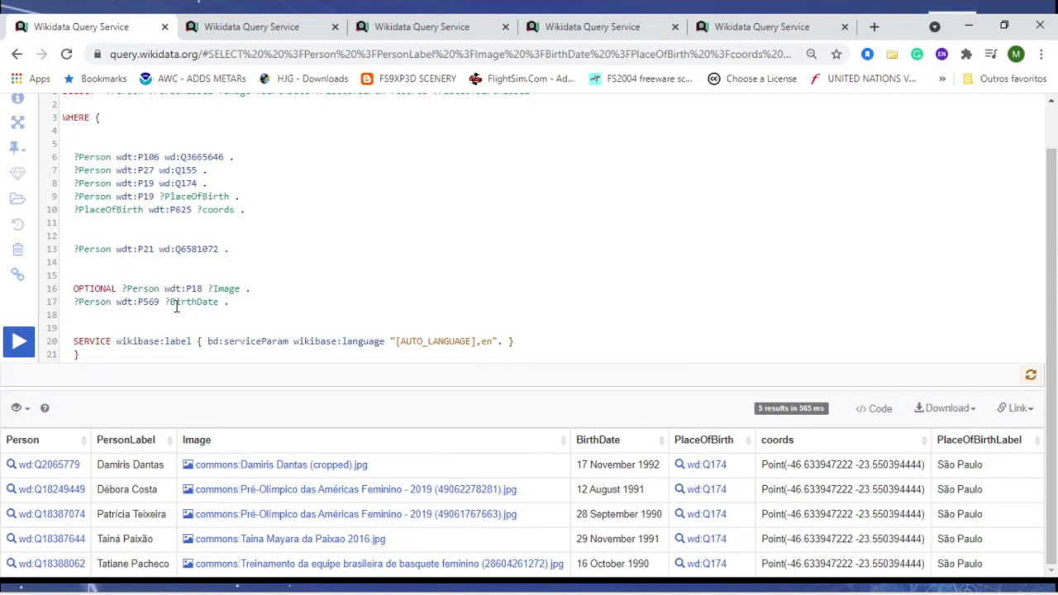
pyautogui.write('{')
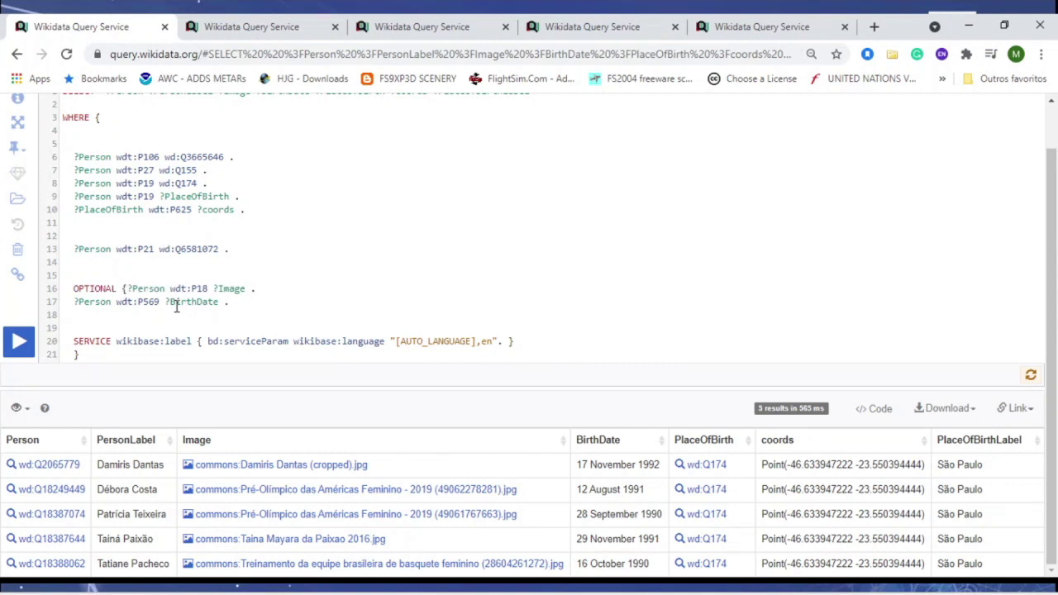
pyautogui.hotkey('alt', 'Tab')
pyautogui.write('}')
pyautogui.hotkey('alt', 'Tab')
pyautogui.click(19, 342)
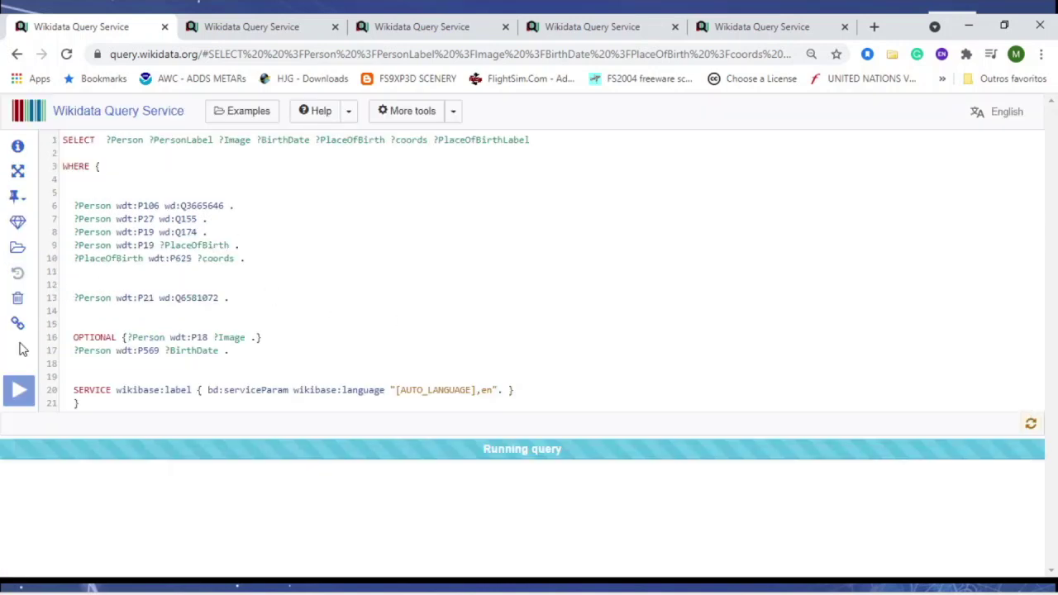
# Look through the whole result table, checking which people have an entry in the Image column.
pyautogui.scroll(-7, 550, 404)
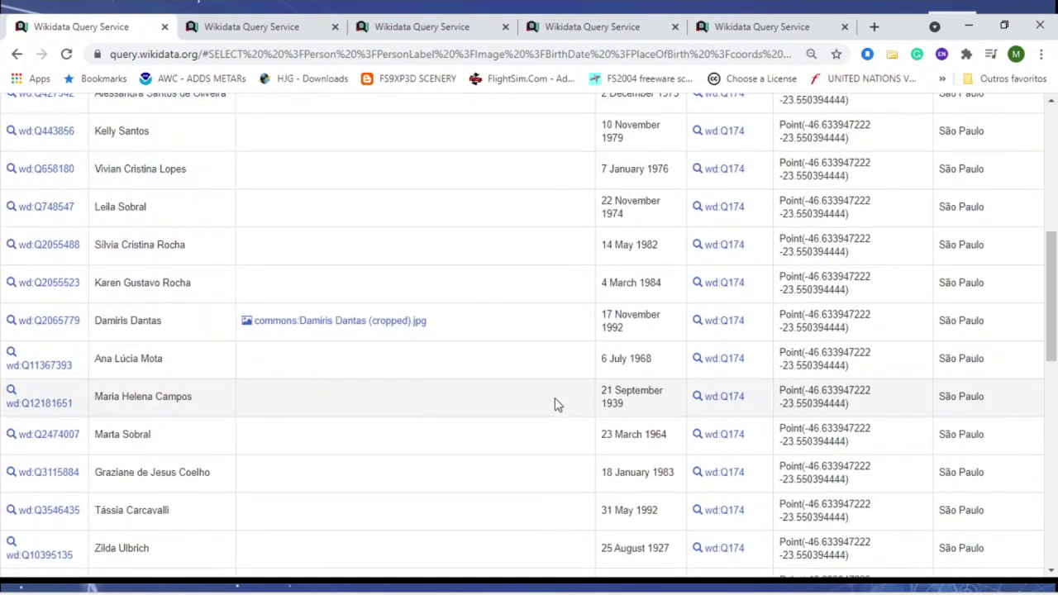
pyautogui.scroll(4, 427, 309)
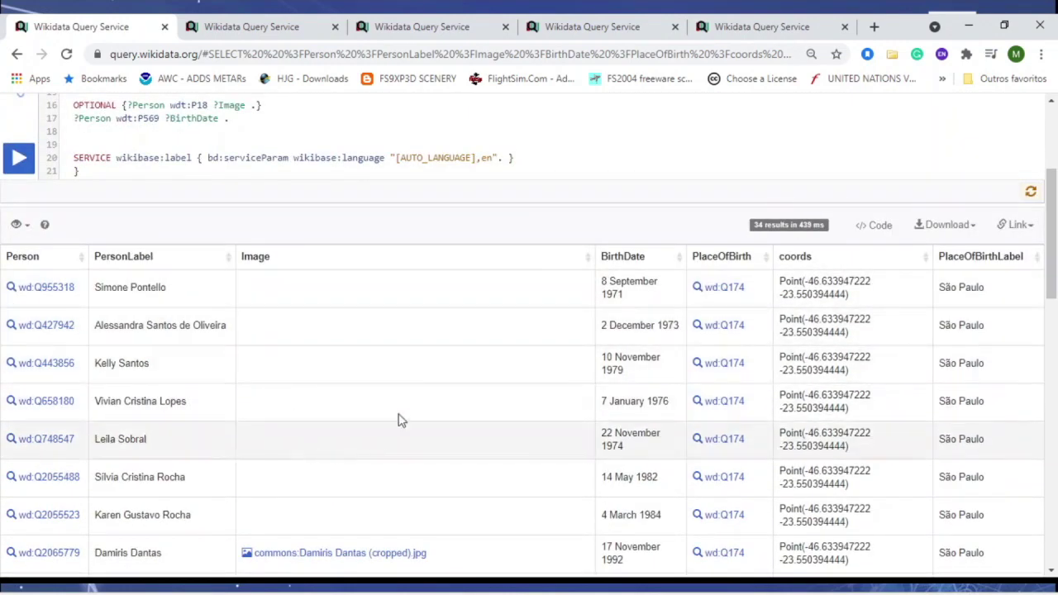
pyautogui.scroll(-3, 335, 331)
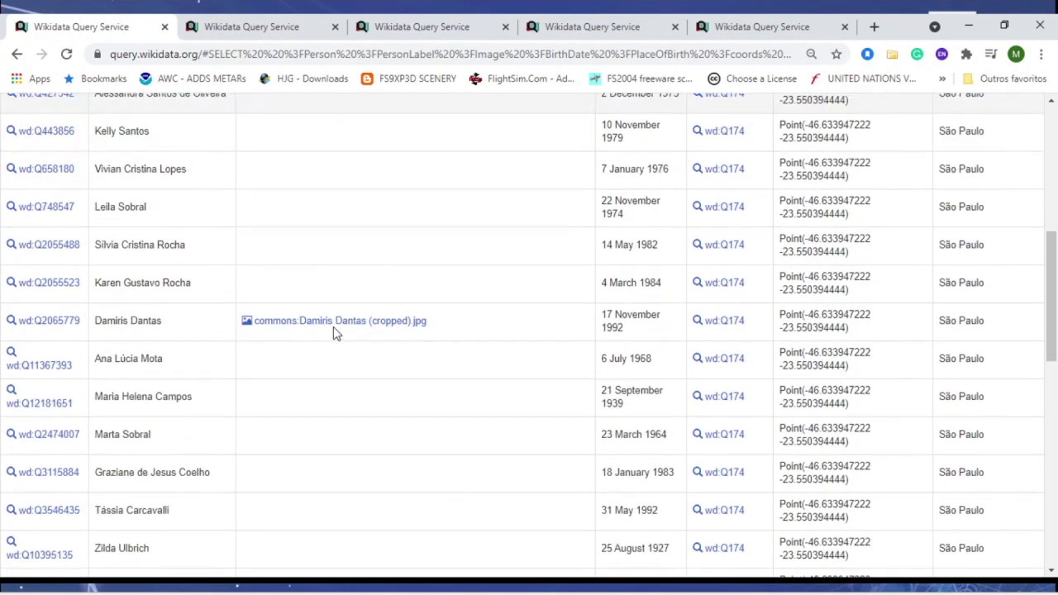
pyautogui.scroll(6, 477, 402)
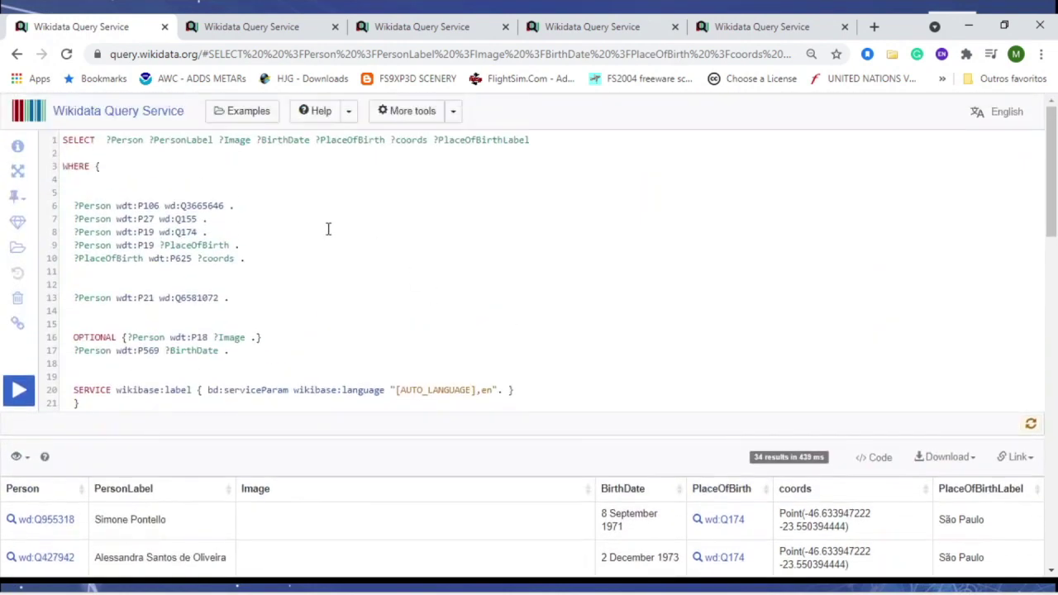
pyautogui.moveTo(197, 266)
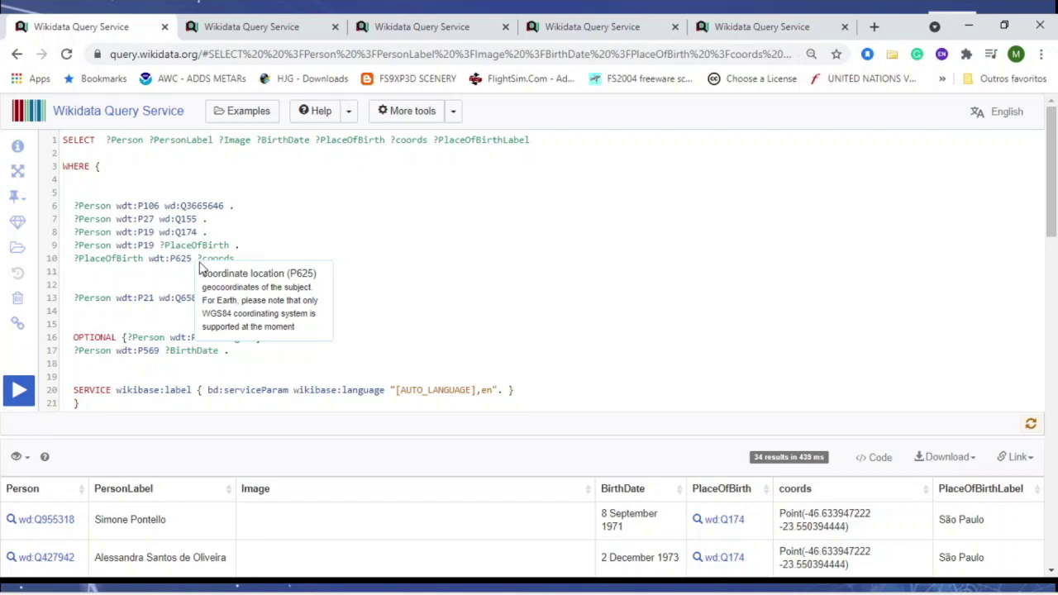
pyautogui.scroll(-5, 198, 266)
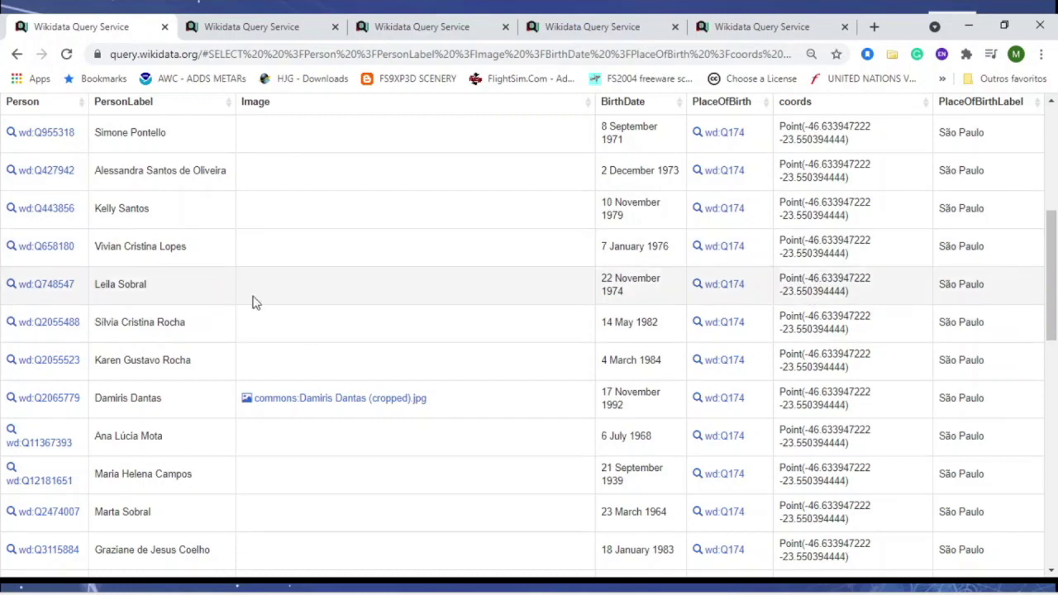
pyautogui.click(496, 468)
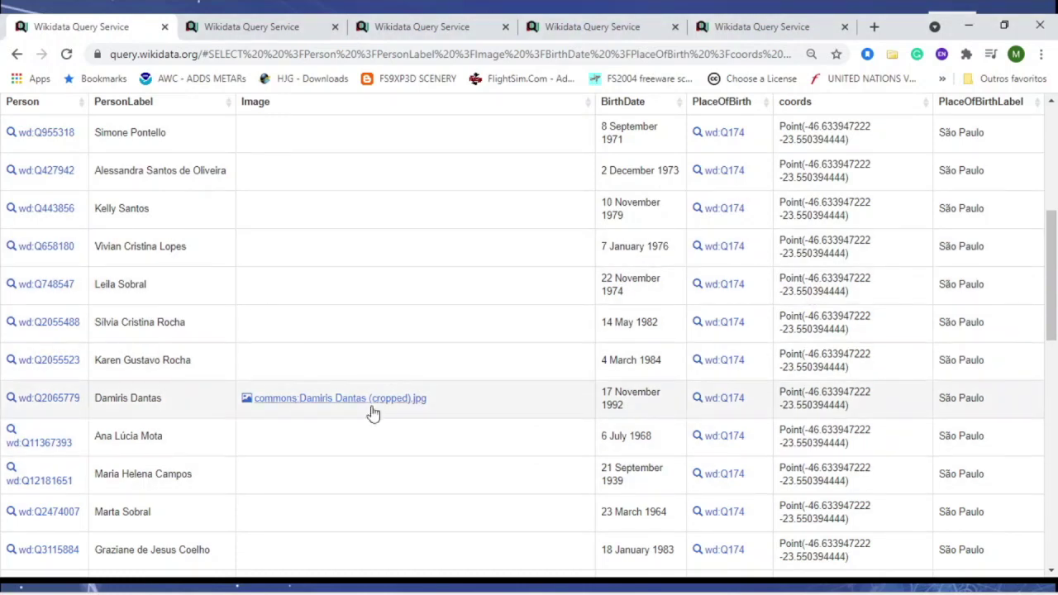
pyautogui.scroll(2, 411, 286)
pyautogui.scroll(-12, 378, 337)
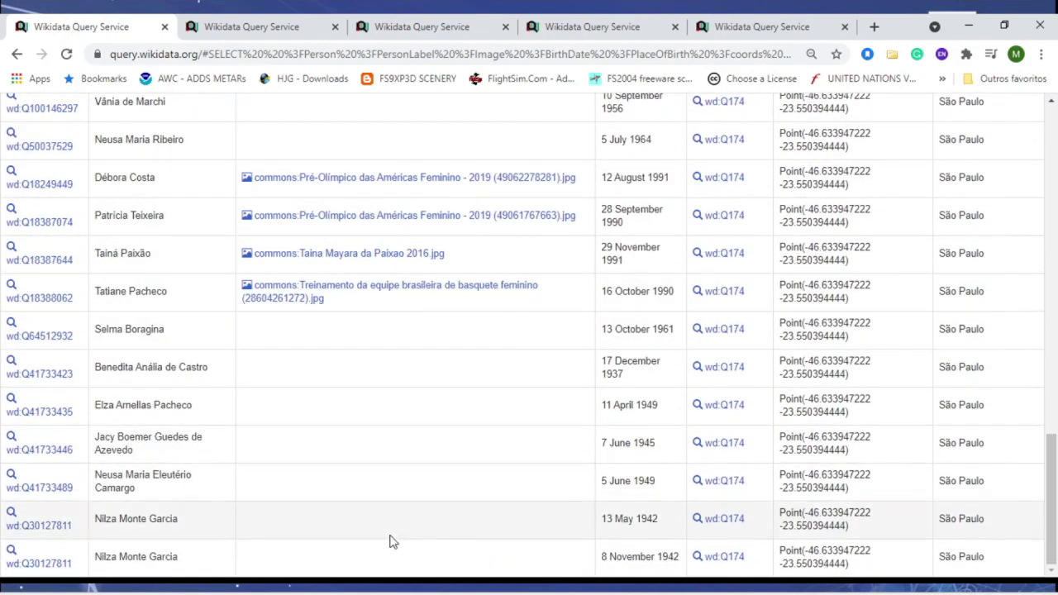
pyautogui.scroll(15, 349, 406)
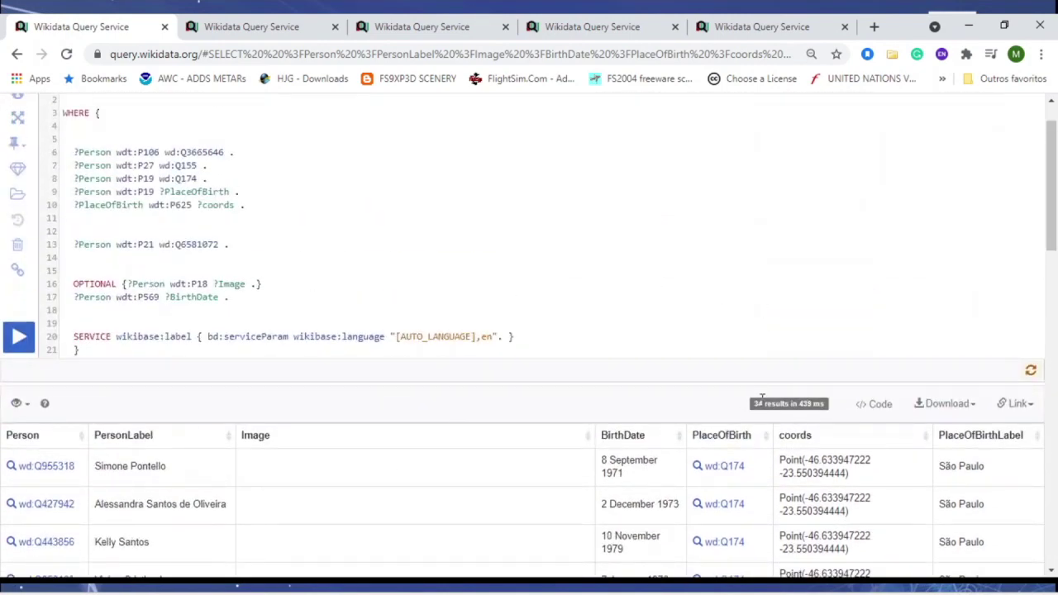
pyautogui.scroll(-1, 369, 377)
pyautogui.scroll(-3, 369, 377)
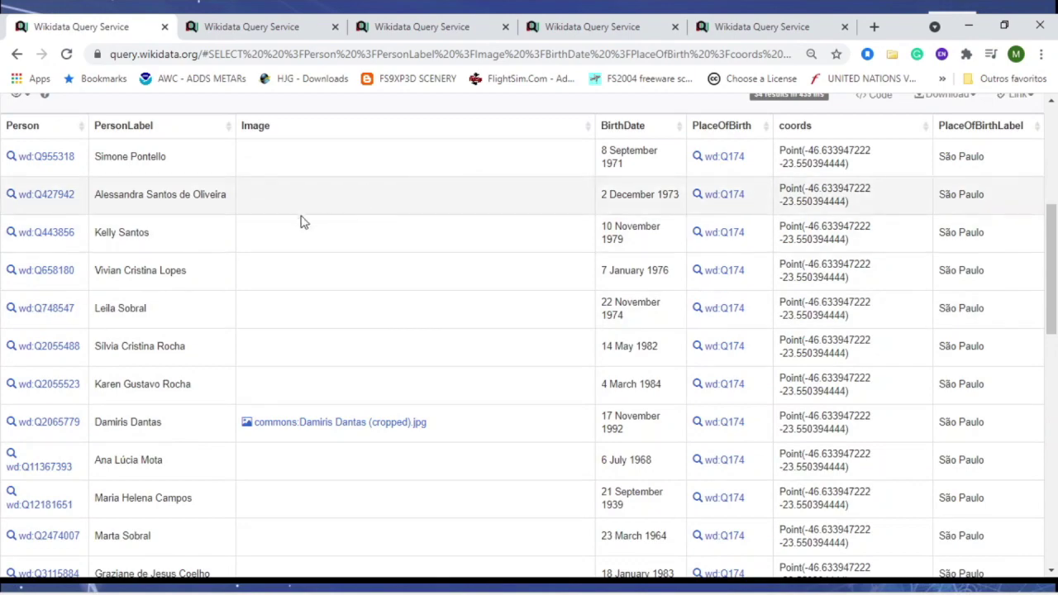
pyautogui.scroll(-9, 326, 198)
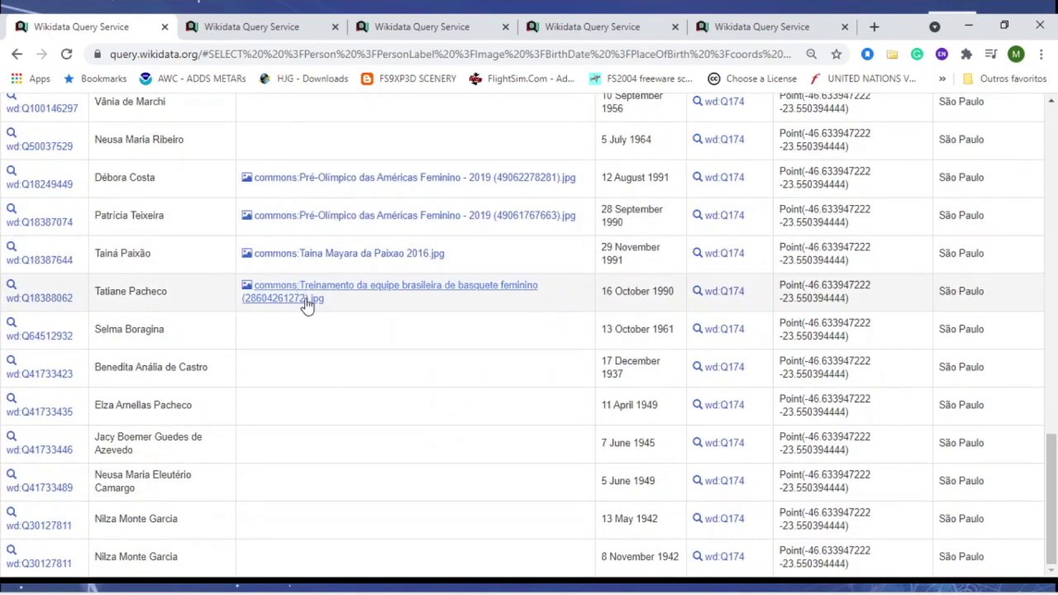
# Enclose the wdt:P27 wd:Q155 and wdt:P19 wd:Q174 lines in one OPTIONAL { } block and run the query.
pyautogui.scroll(15, 307, 305)
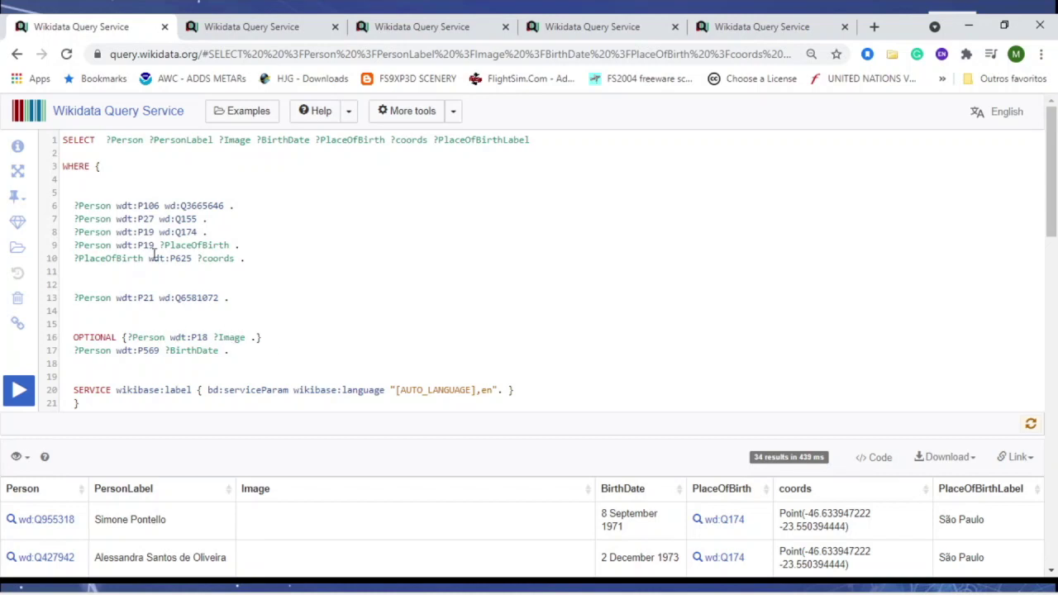
pyautogui.click(77, 218)
pyautogui.write('OPTIONAL ')
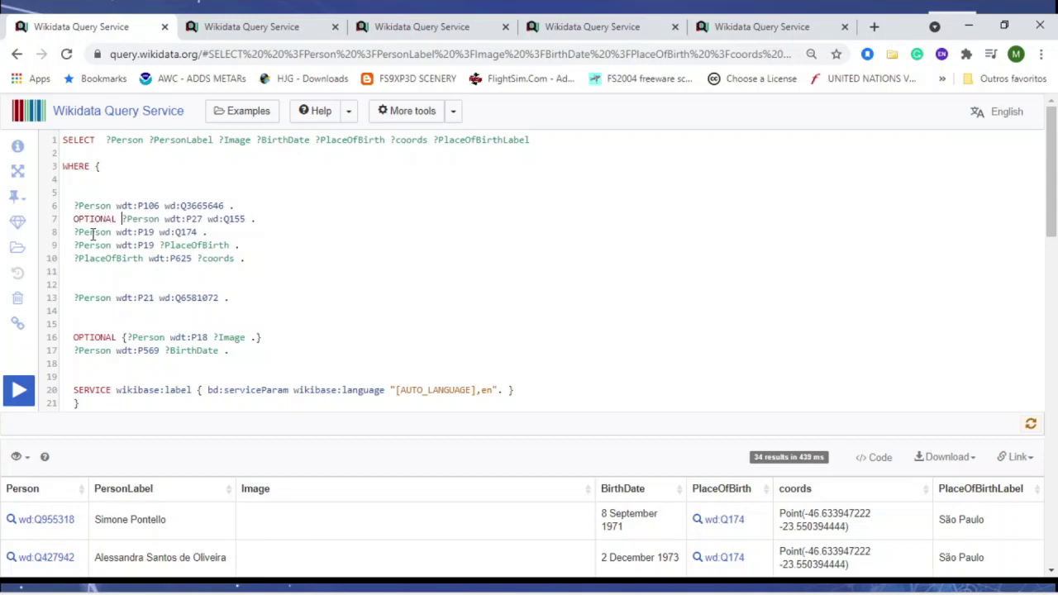
pyautogui.write('{')
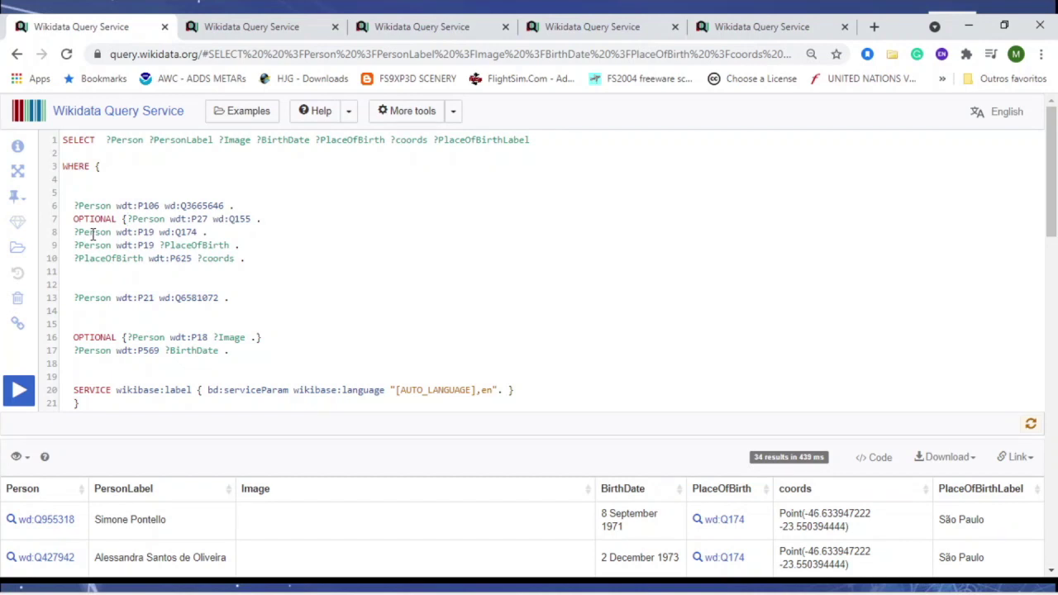
pyautogui.click(217, 232)
pyautogui.write('}')
pyautogui.click(124, 219)
pyautogui.write('{')
pyautogui.click(267, 215)
pyautogui.click(218, 232)
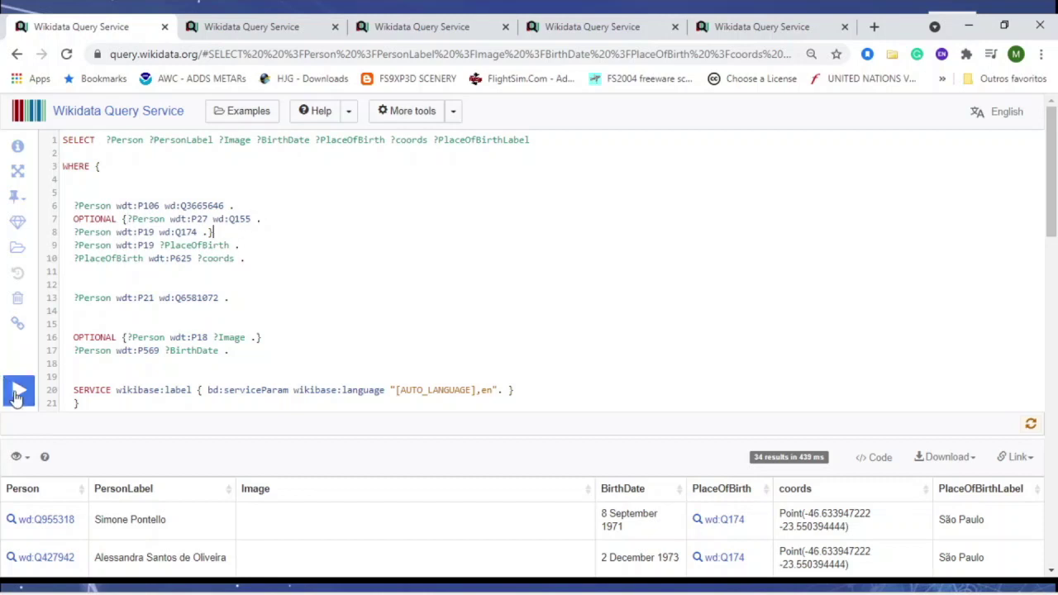
pyautogui.click(17, 392)
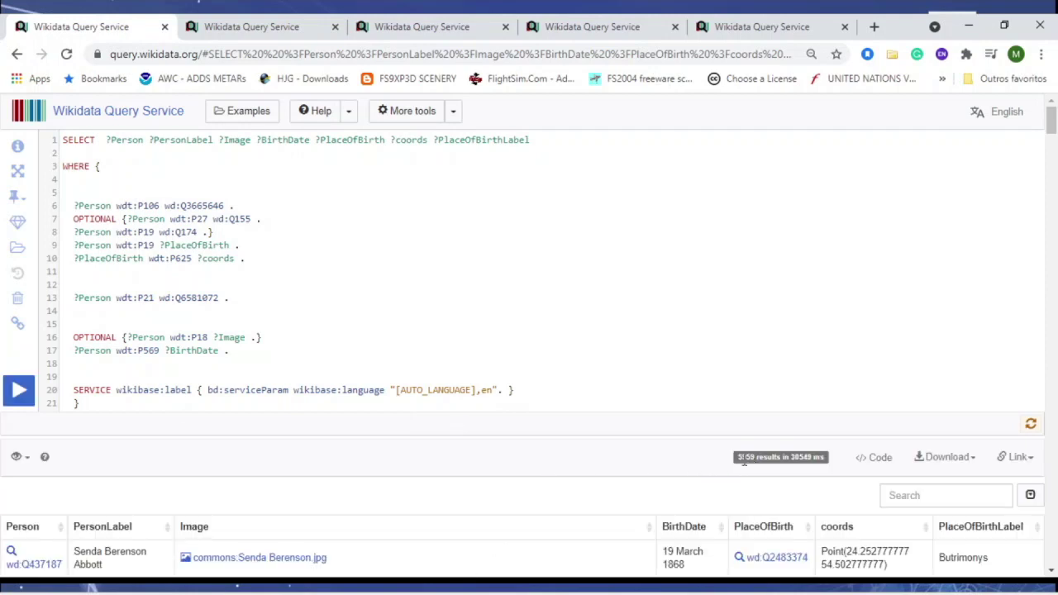
# Look through the result table of the query with the optional citizenship and birthplace conditions.
pyautogui.scroll(-6, 633, 444)
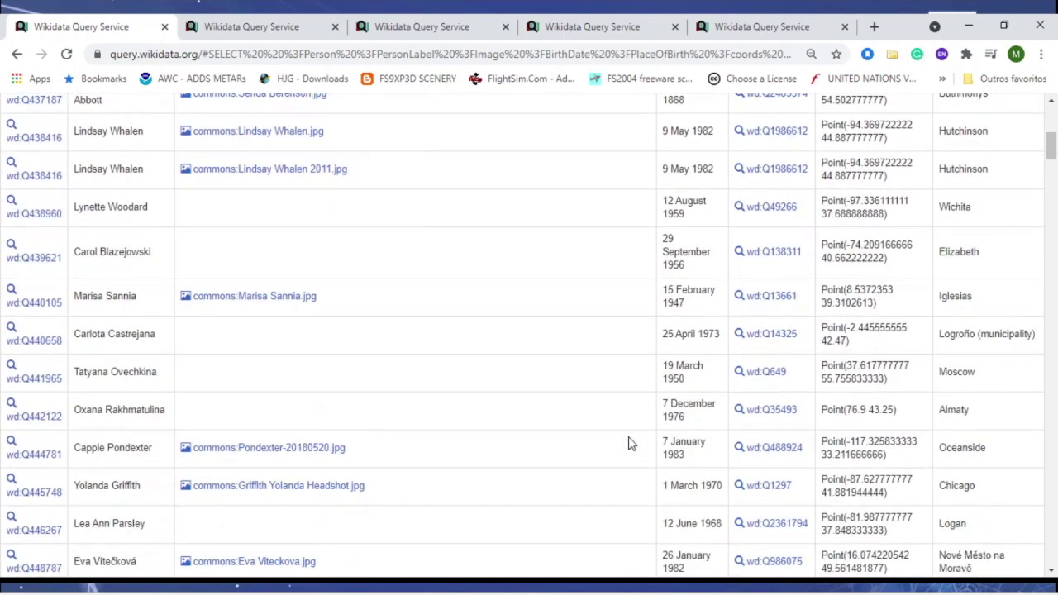
pyautogui.scroll(1, 631, 441)
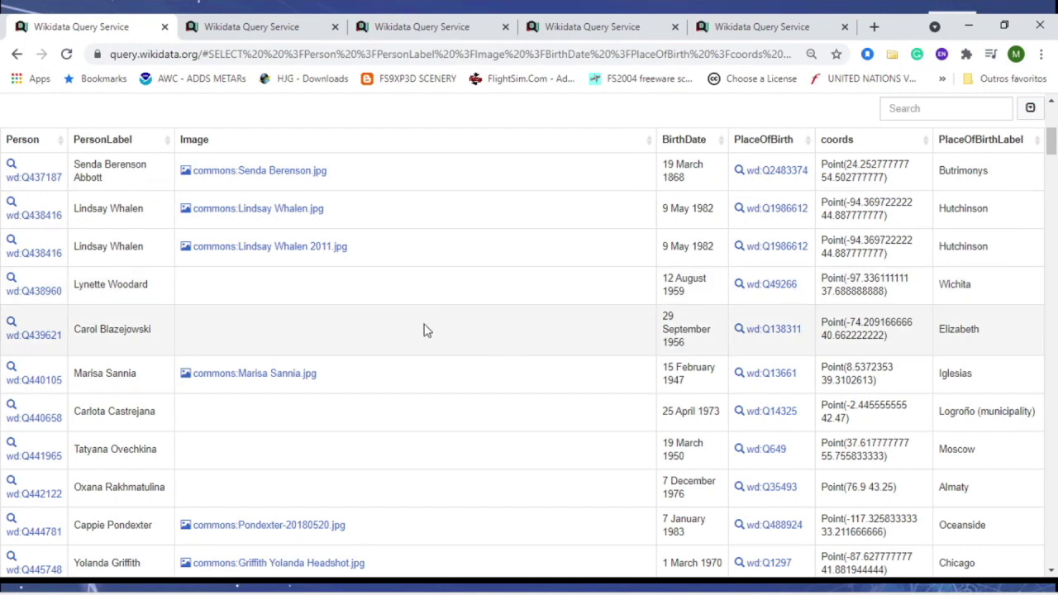
pyautogui.scroll(5, 428, 262)
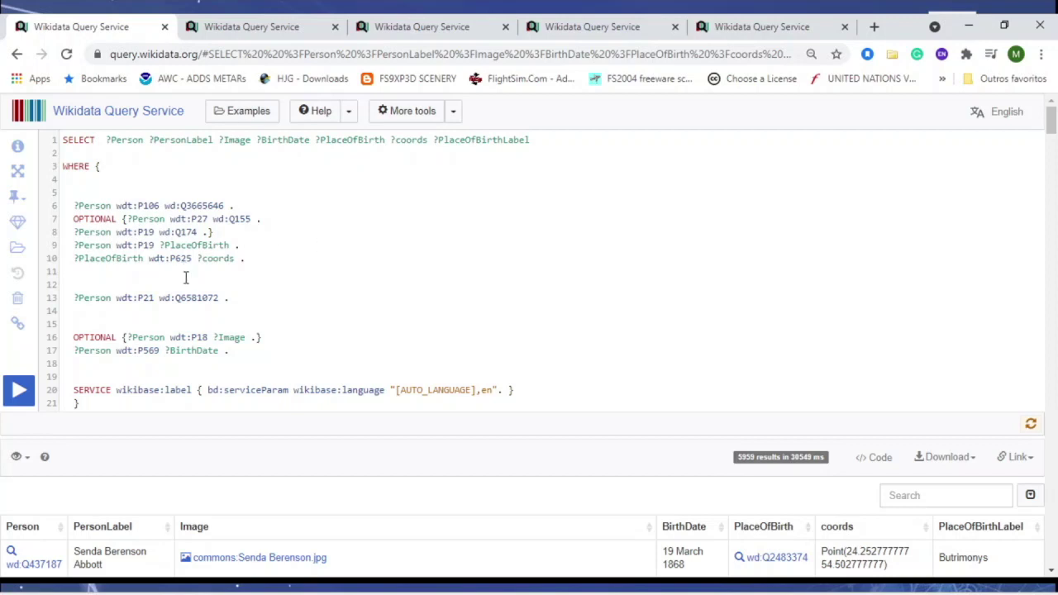
# Add ORDER BY on its own line below the query's closing brace, separated by a blank line.
pyautogui.click(262, 361)
pyautogui.scroll(-2, 284, 310)
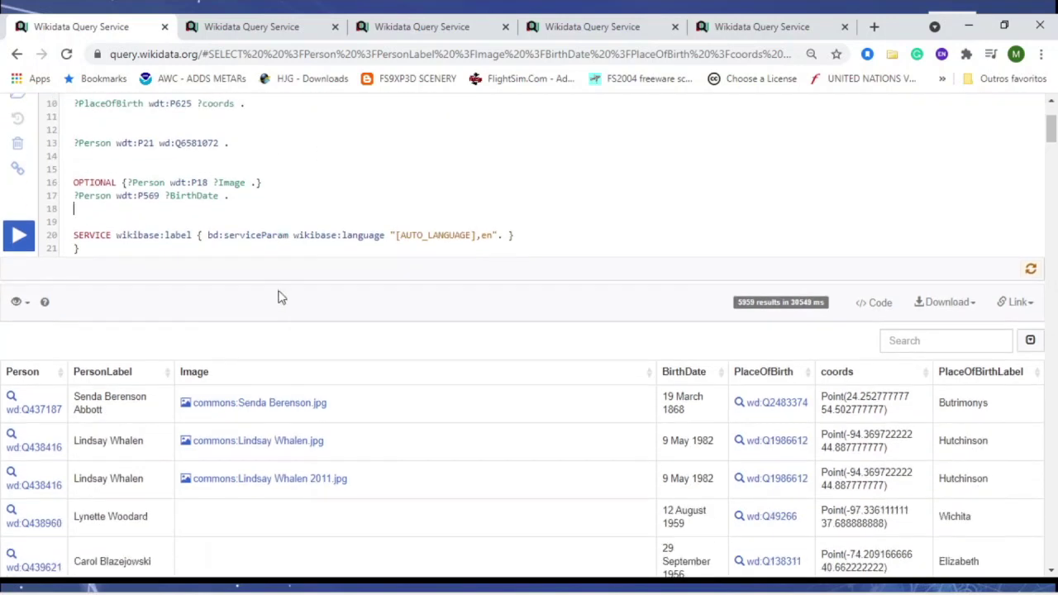
pyautogui.click(79, 248)
pyautogui.press('Return')
pyautogui.press('Return')
pyautogui.write('ORDER')
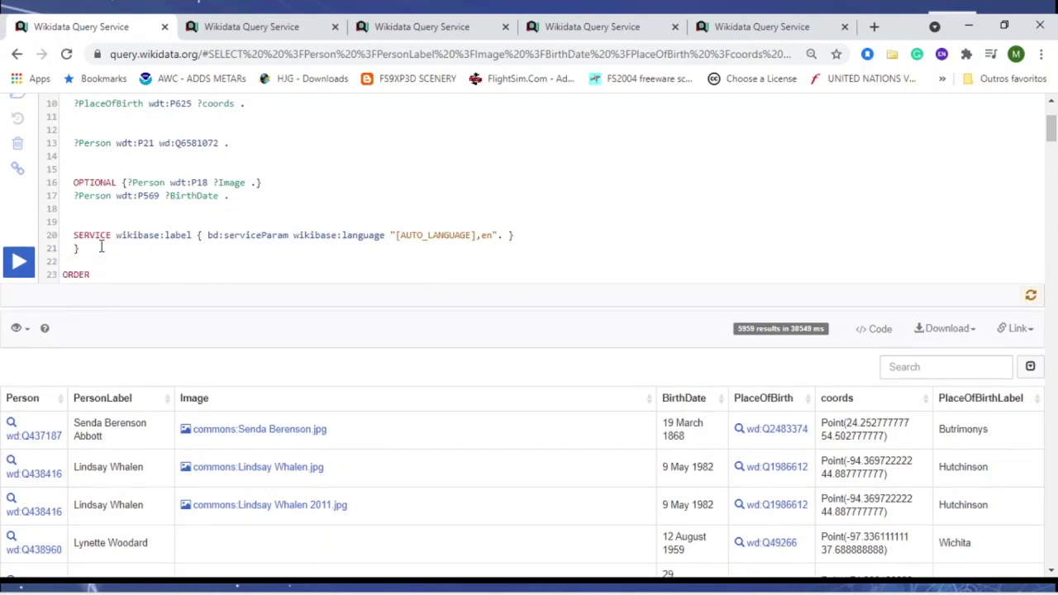
pyautogui.write(' BY')
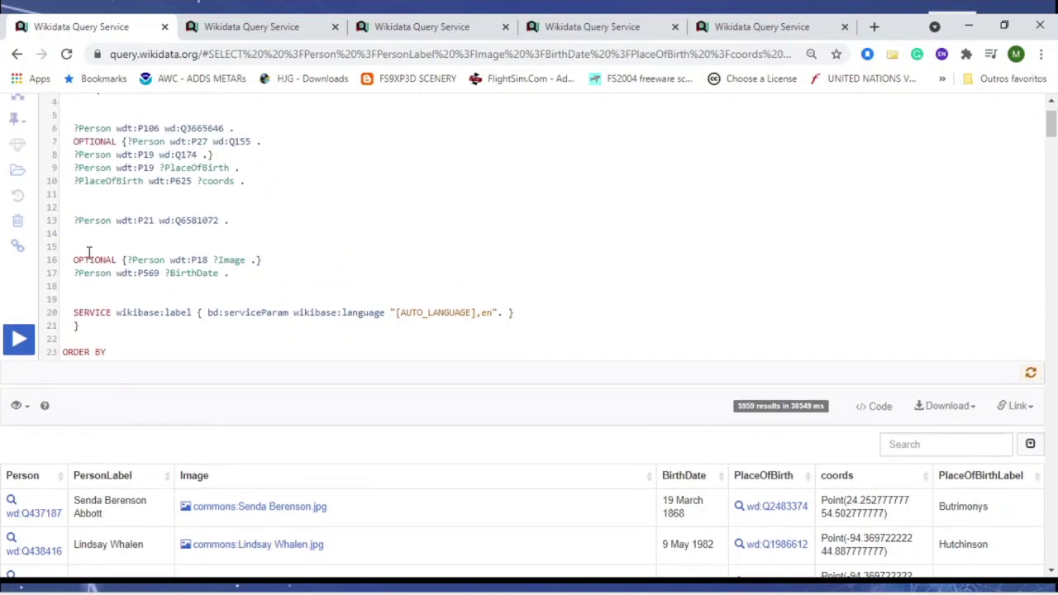
pyautogui.click(91, 252)
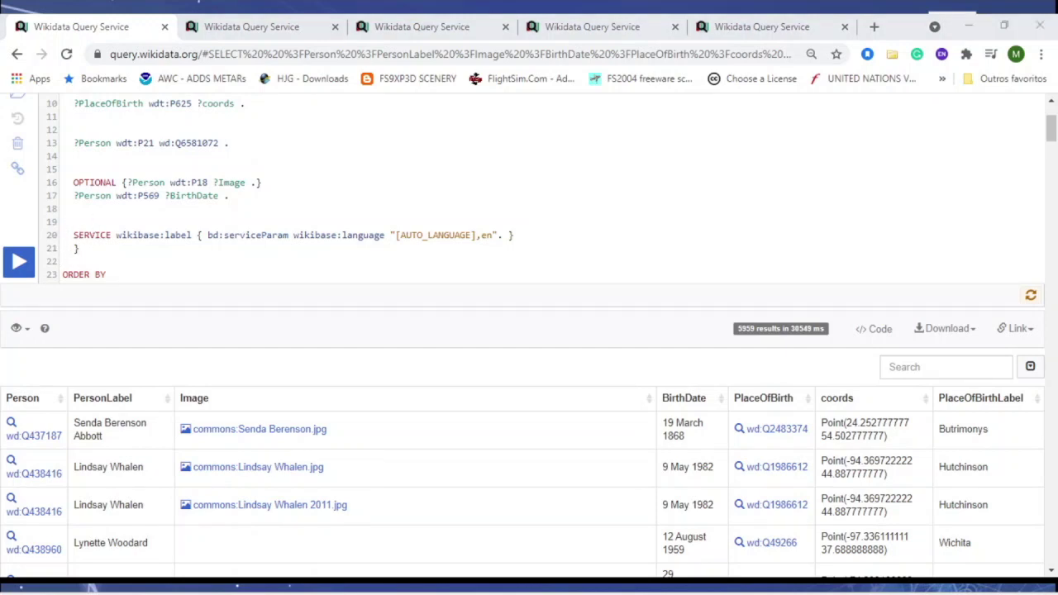
# Complete the ORDER BY clause with DESC (?BirthDate) and run the query.
pyautogui.click(129, 277)
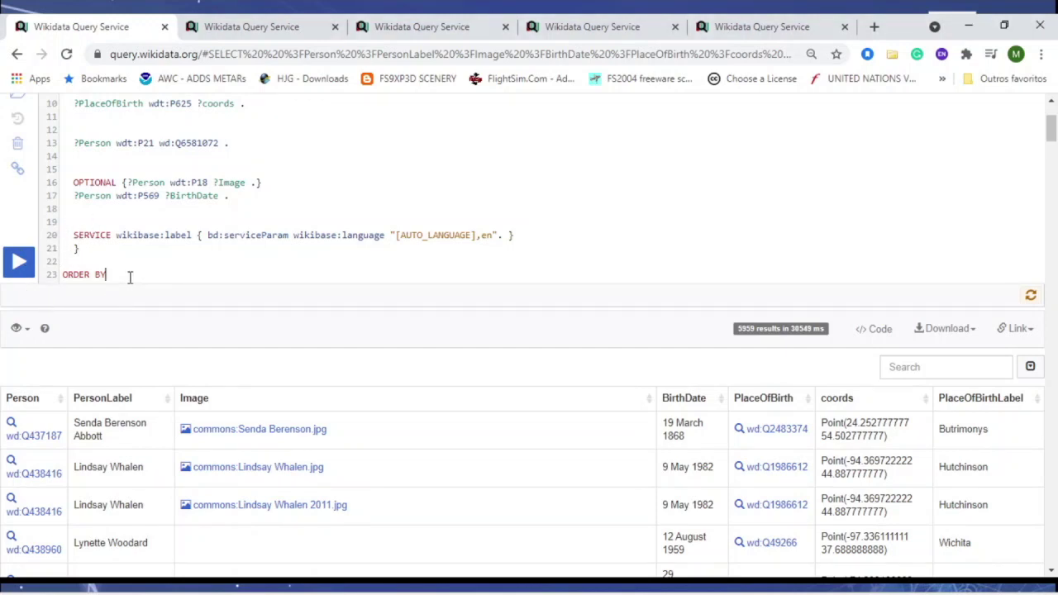
pyautogui.write('DESC (?')
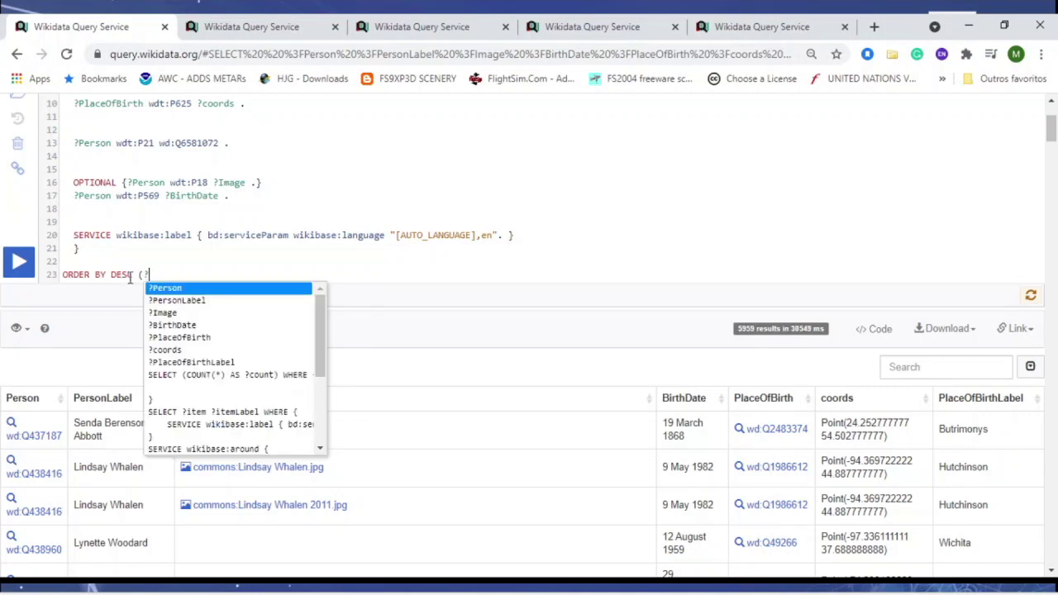
pyautogui.write('Bi')
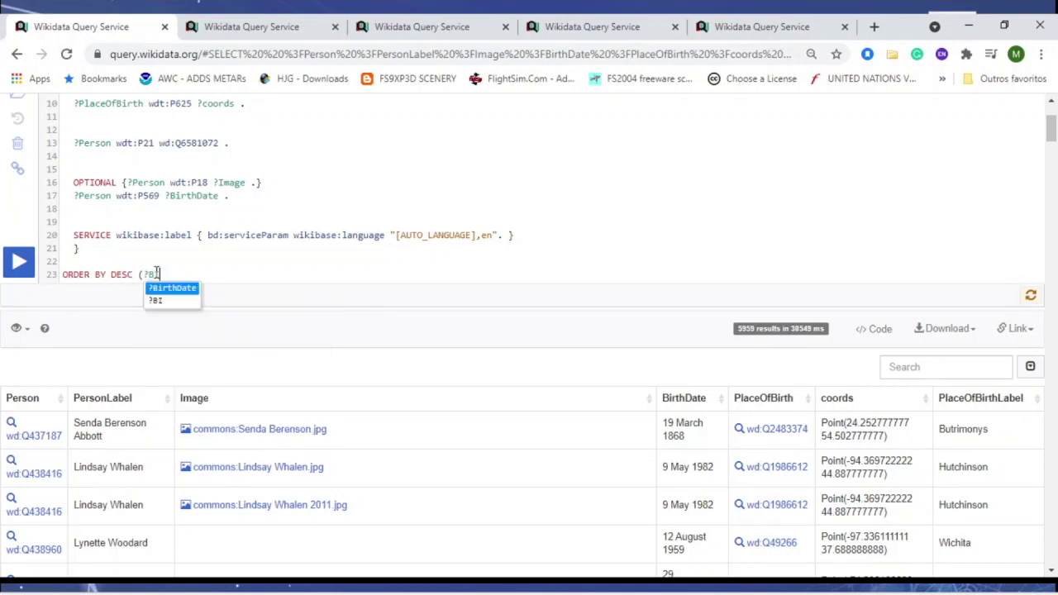
pyautogui.click(172, 288)
pyautogui.write(')')
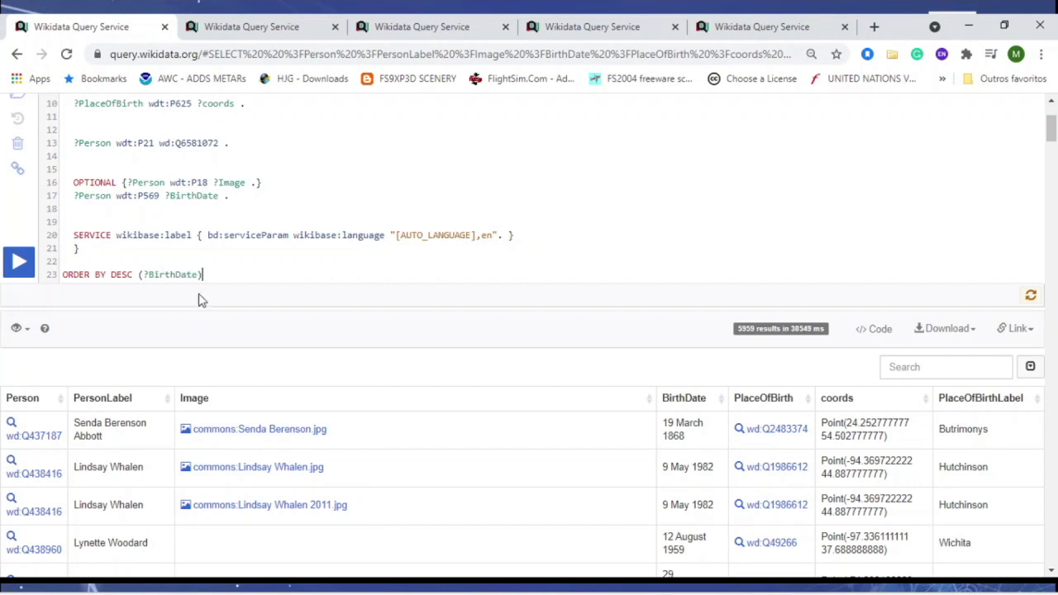
pyautogui.click(10, 267)
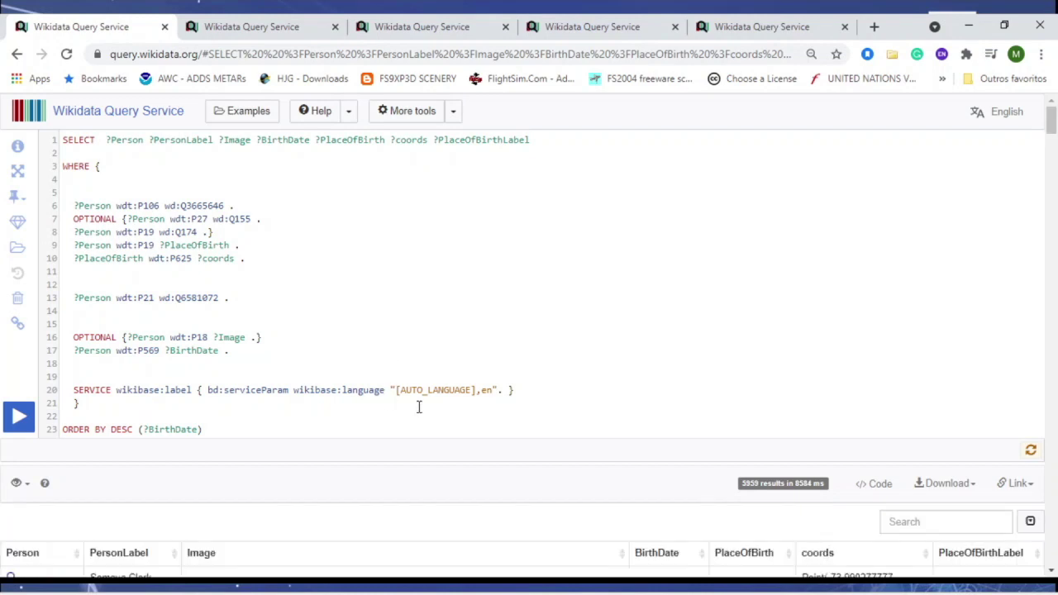
# Examine the descending birth dates on the first results page and on page 30, highlighting the birth date in the final row.
pyautogui.scroll(-3, 538, 388)
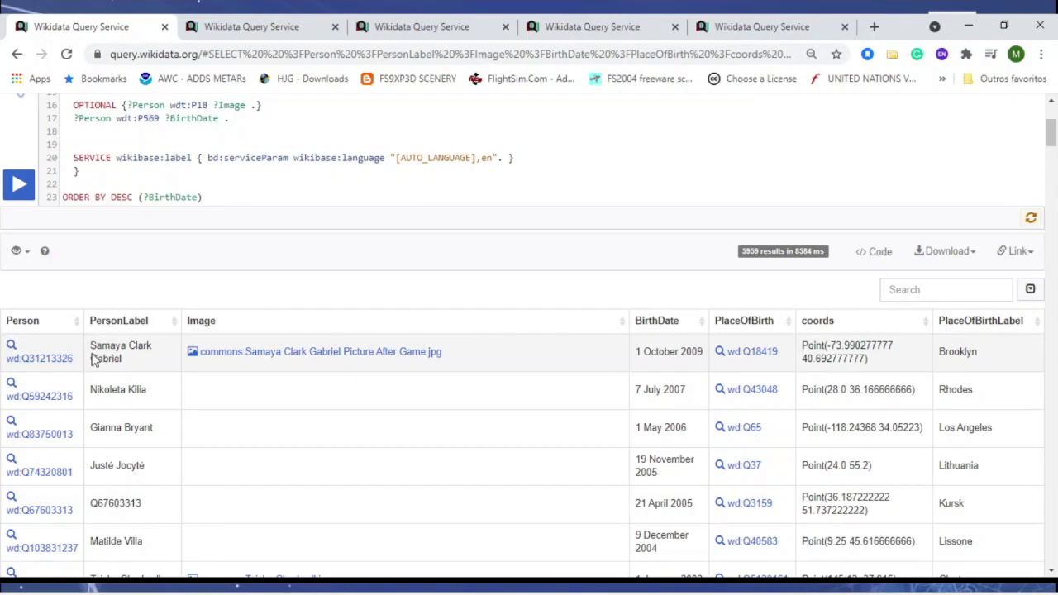
pyautogui.scroll(-5, 538, 382)
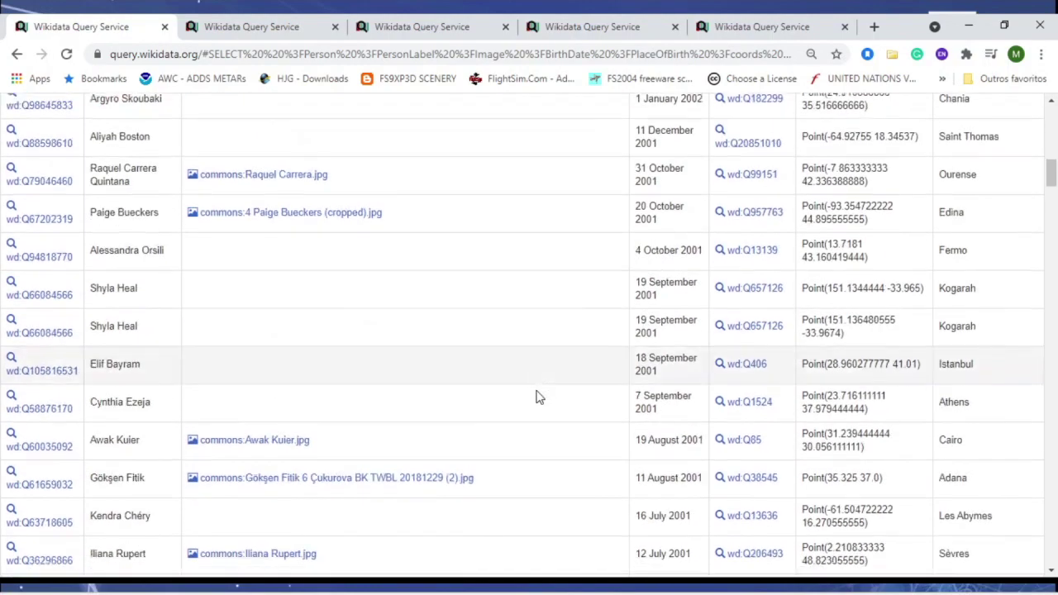
pyautogui.scroll(-20, 537, 405)
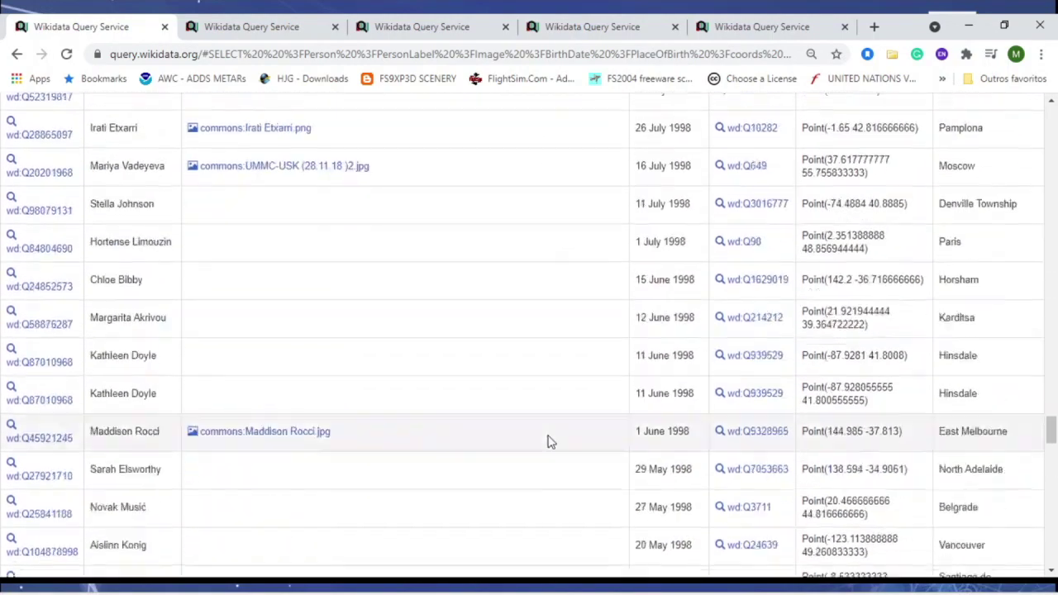
pyautogui.scroll(-15, 549, 440)
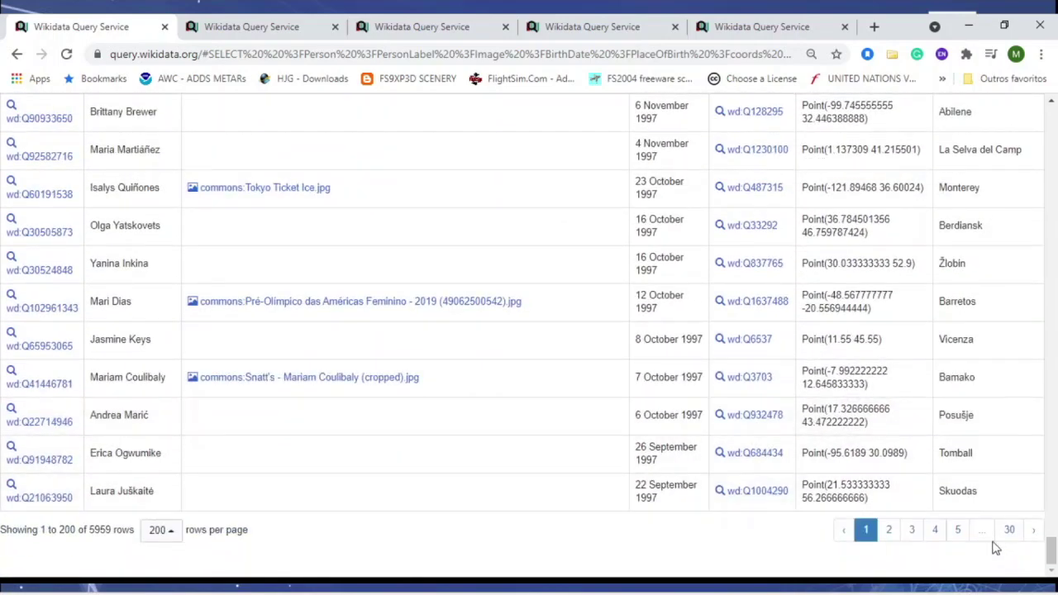
pyautogui.click(1008, 532)
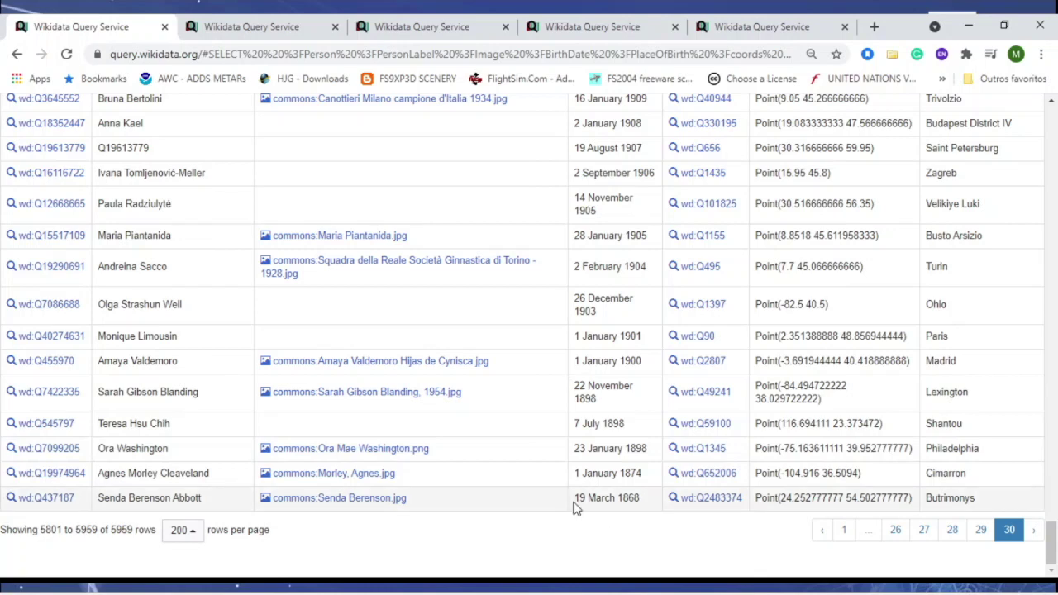
pyautogui.moveTo(572, 498); pyautogui.dragTo(653, 502)
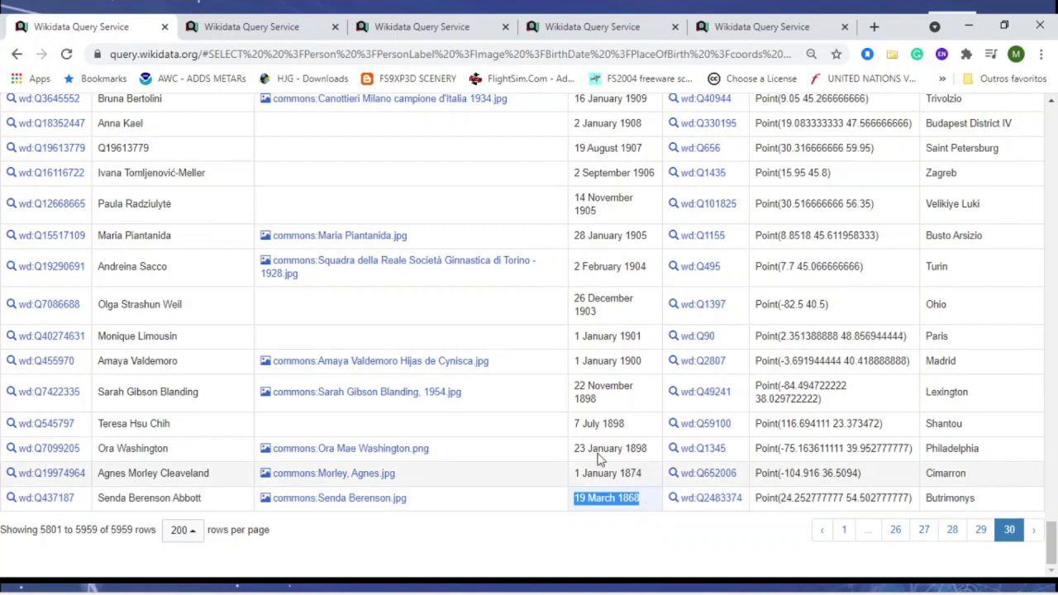
pyautogui.scroll(20, 252, 306)
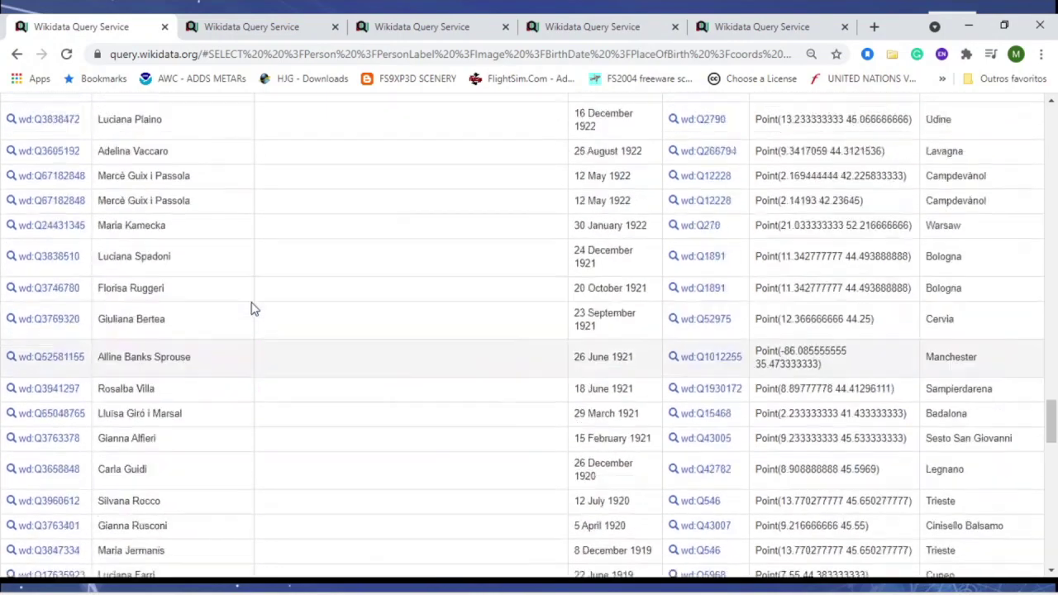
pyautogui.scroll(20, 253, 311)
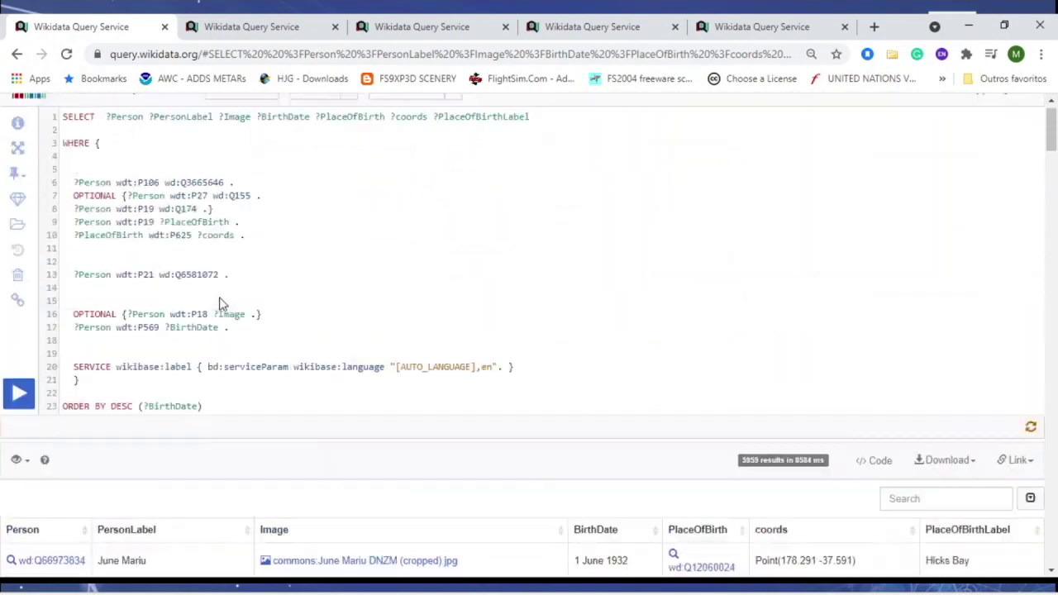
# Replace DESC with ASC in the ORDER BY clause, run the query and check the first result row.
pyautogui.moveTo(111, 430); pyautogui.dragTo(134, 431)
pyautogui.write('ASC')
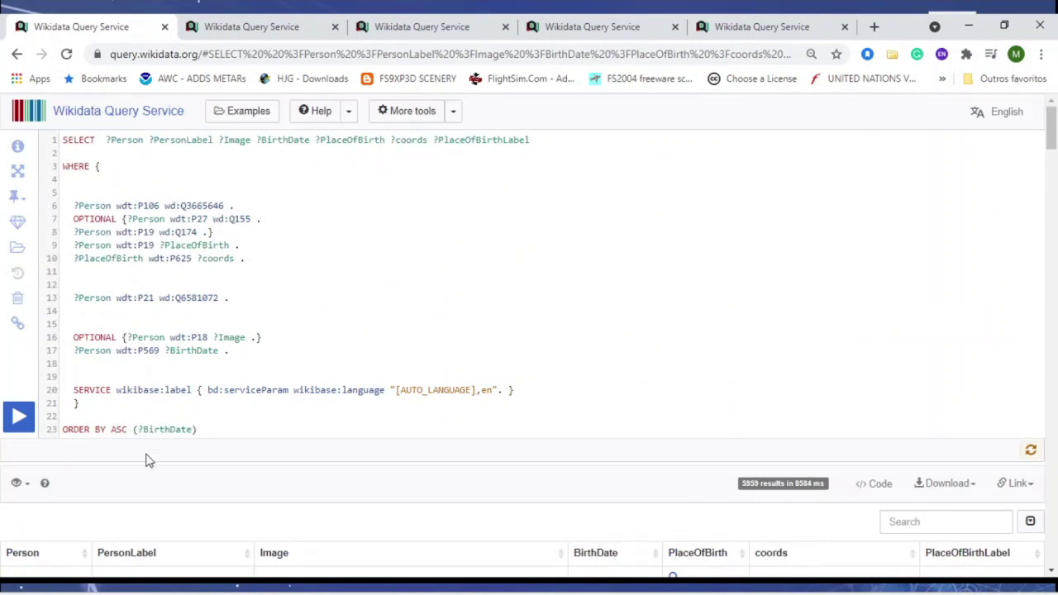
pyautogui.click(19, 415)
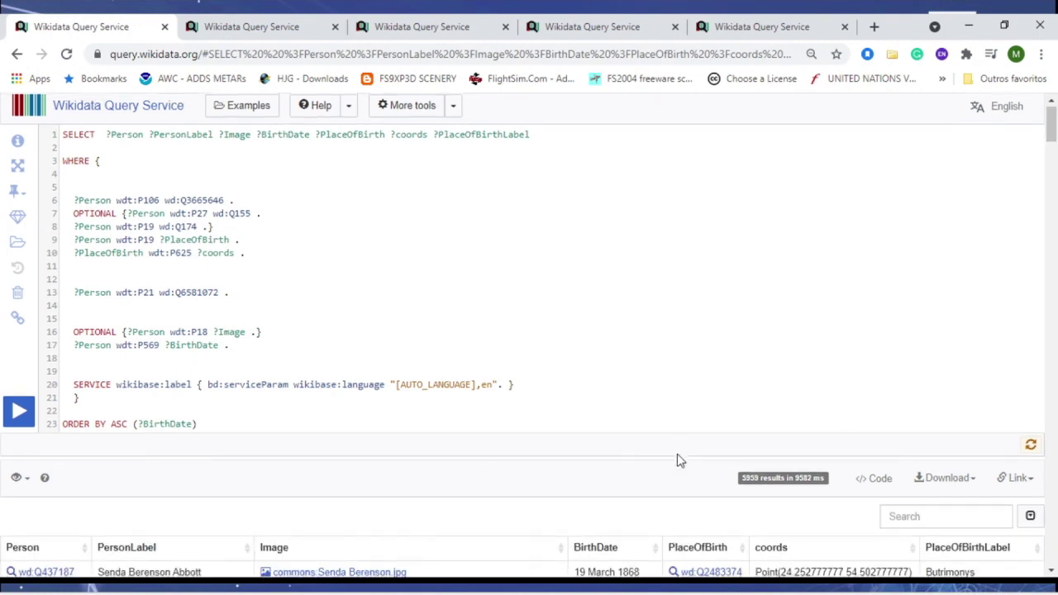
pyautogui.scroll(-4, 678, 463)
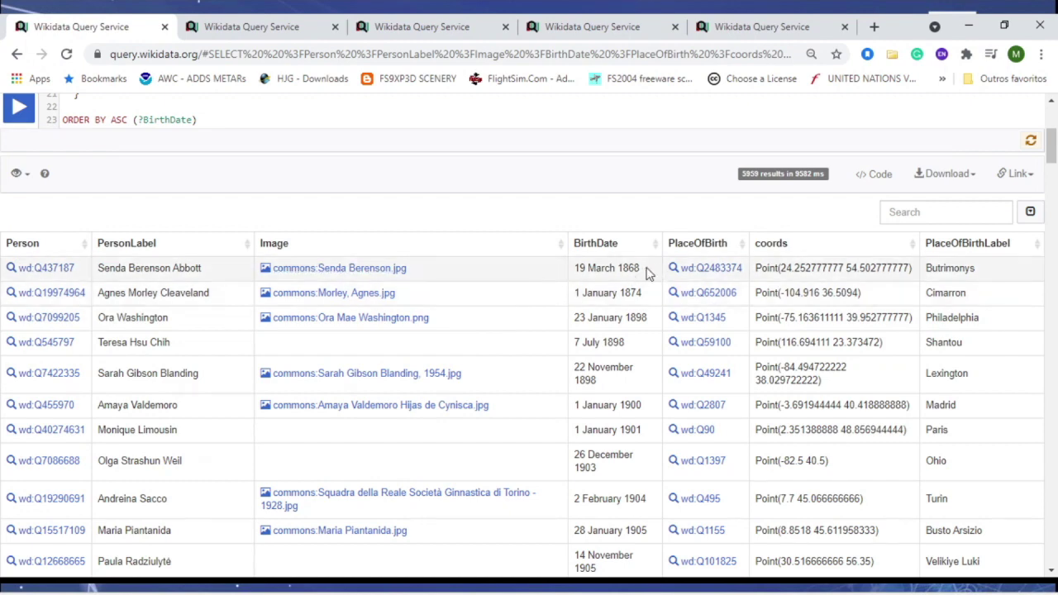
pyautogui.moveTo(649, 273); pyautogui.dragTo(22, 264)
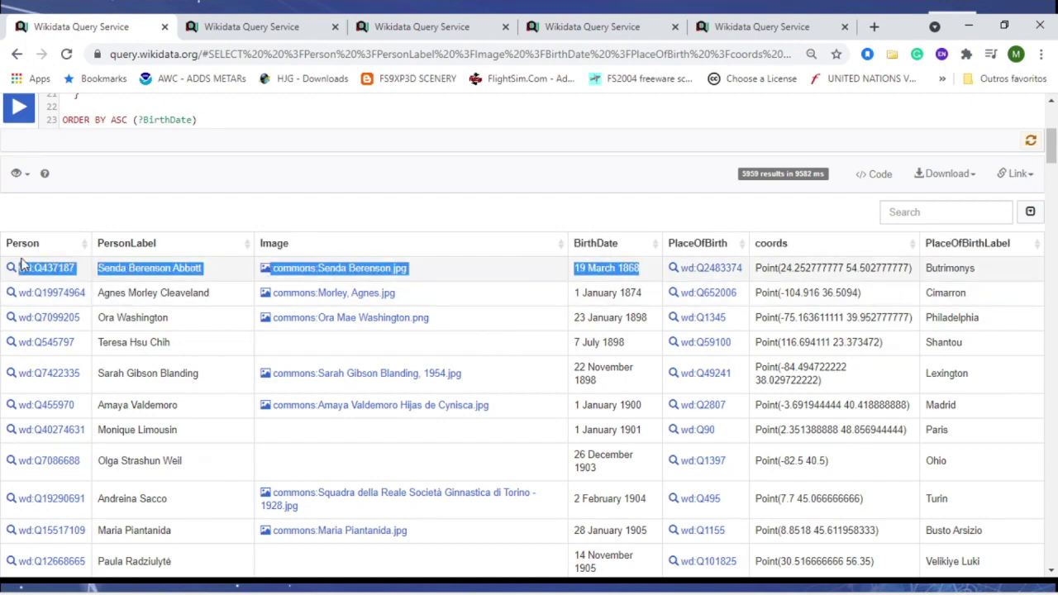
pyautogui.scroll(4, 295, 200)
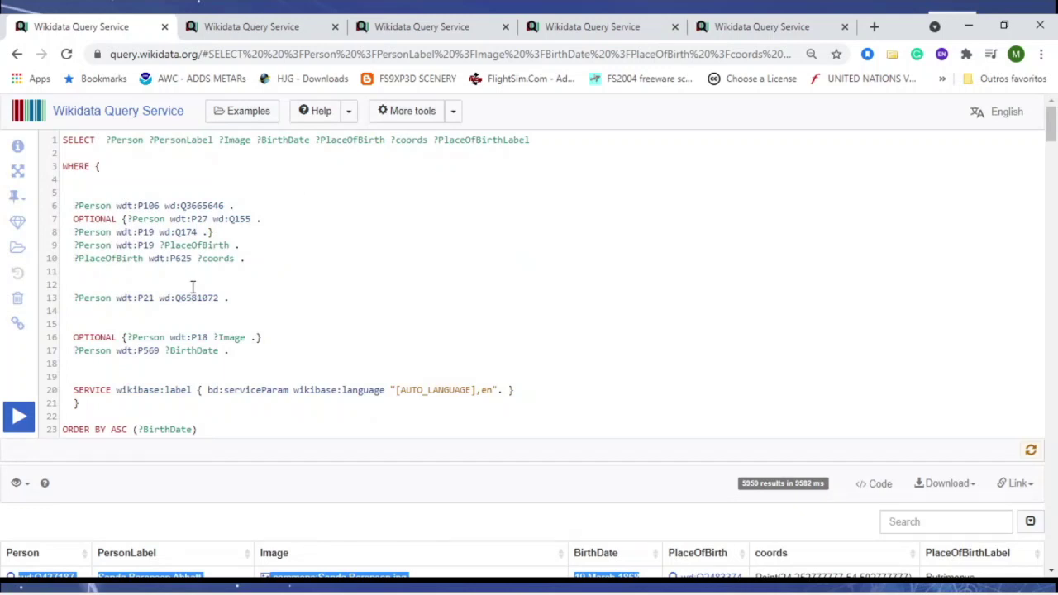
# Insert three lines above SELECT and enter #defaultView:Map on the first one.
pyautogui.click(65, 139)
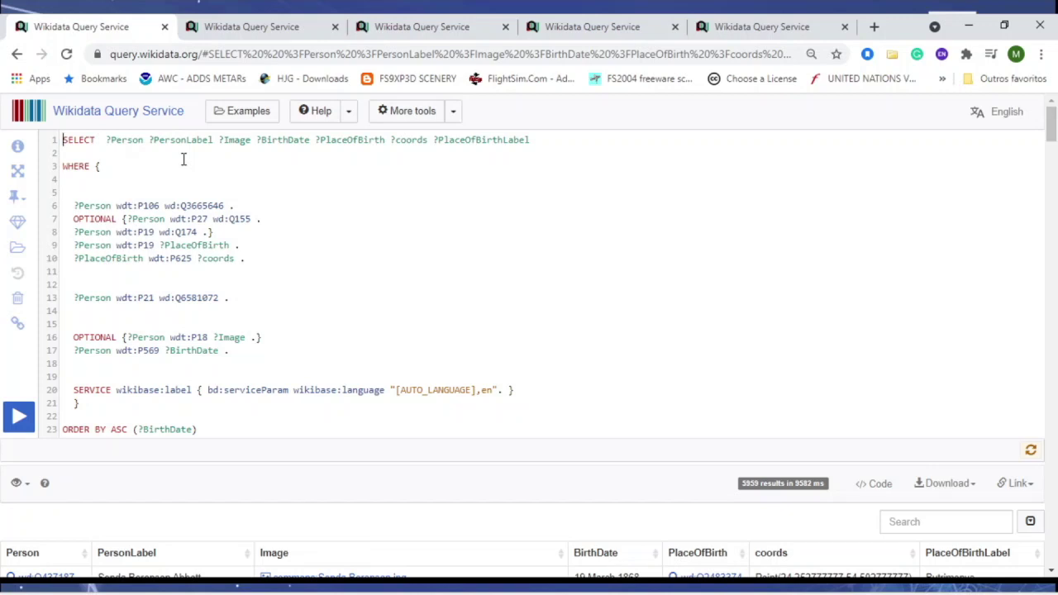
pyautogui.press('Return')
pyautogui.press('Return')
pyautogui.press('Return')
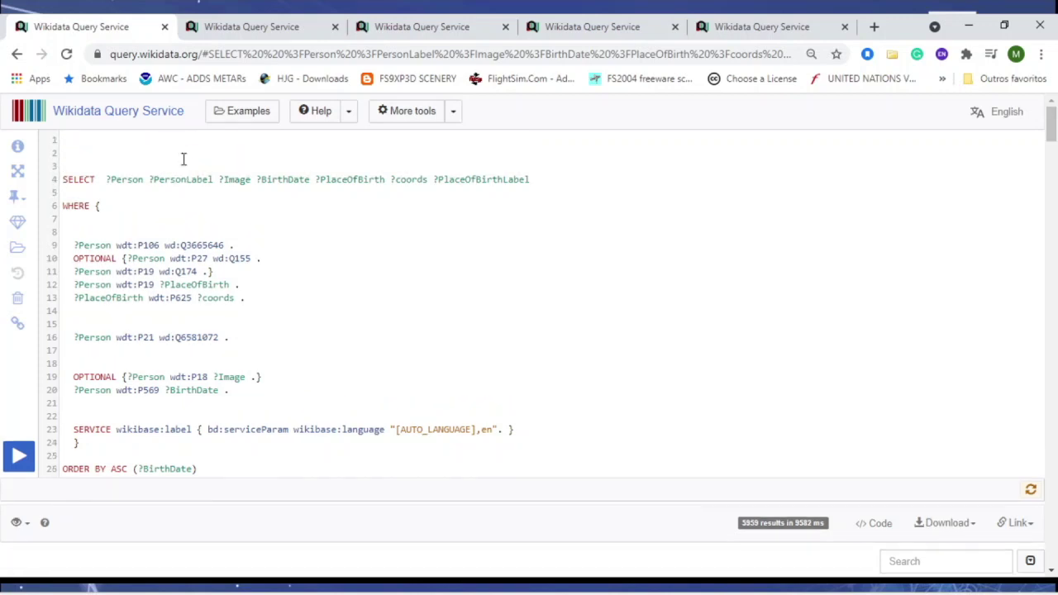
pyautogui.press('Up')
pyautogui.press('Up')
pyautogui.press('Up')
pyautogui.write('#')
# Run the query with the default map view and examine the plotted birthplaces worldwide and around southern India.
pyautogui.scroll(-2, 487, 529)
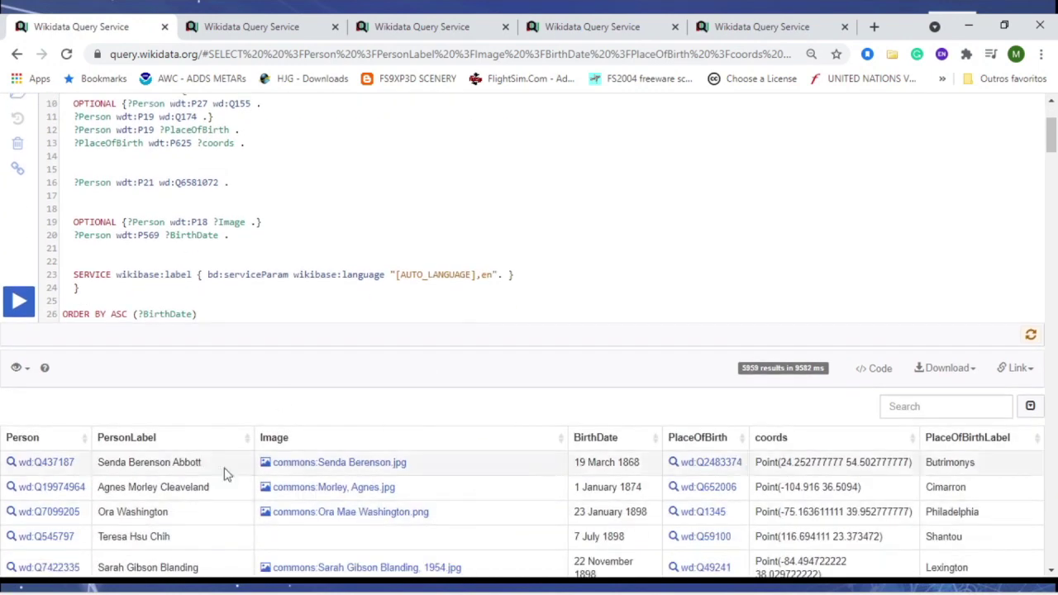
pyautogui.scroll(-3, 534, 454)
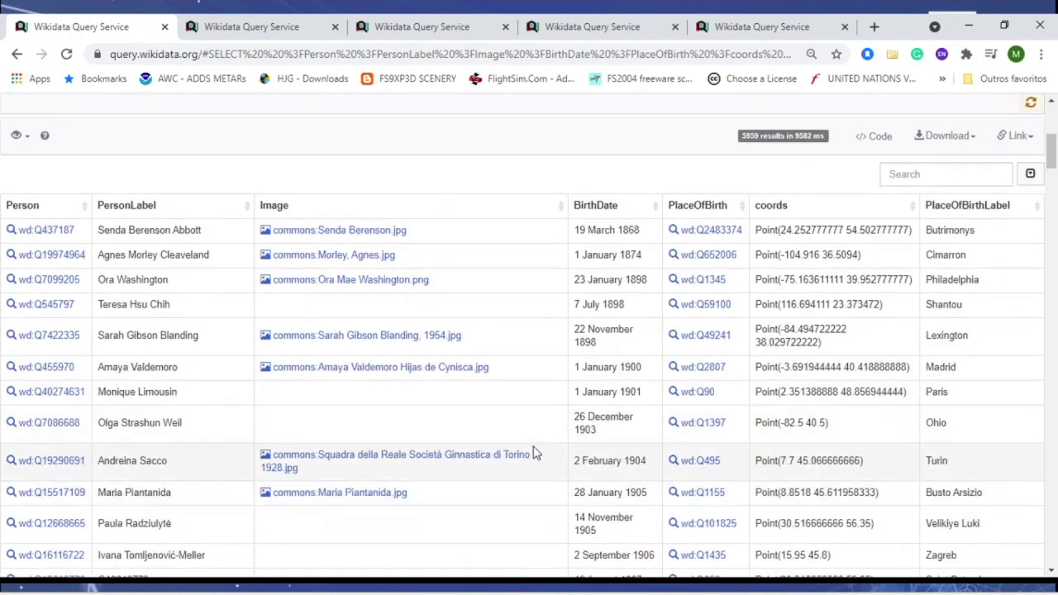
pyautogui.scroll(5, 514, 439)
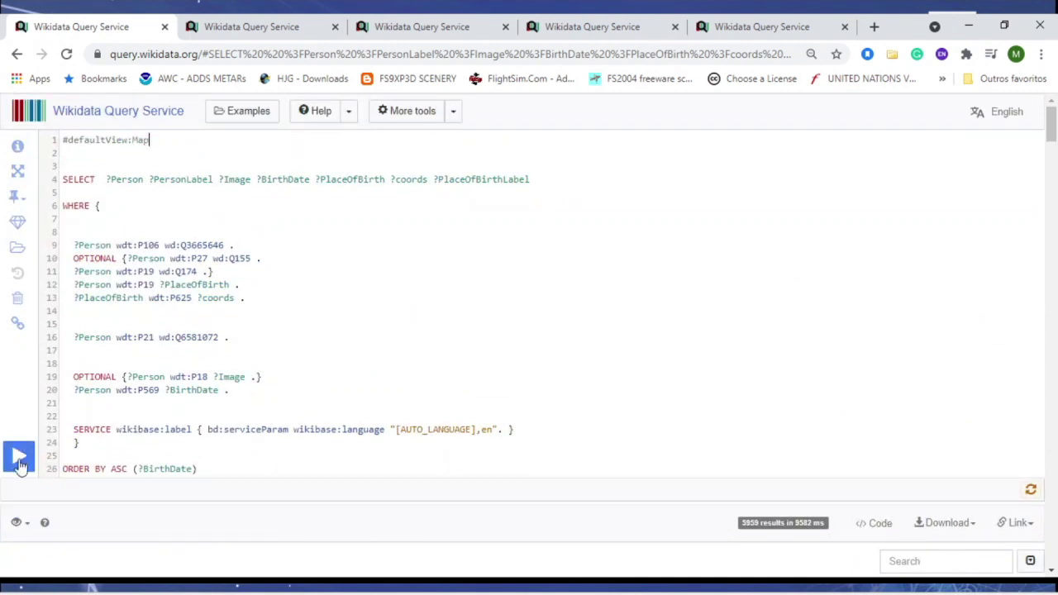
pyautogui.click(20, 454)
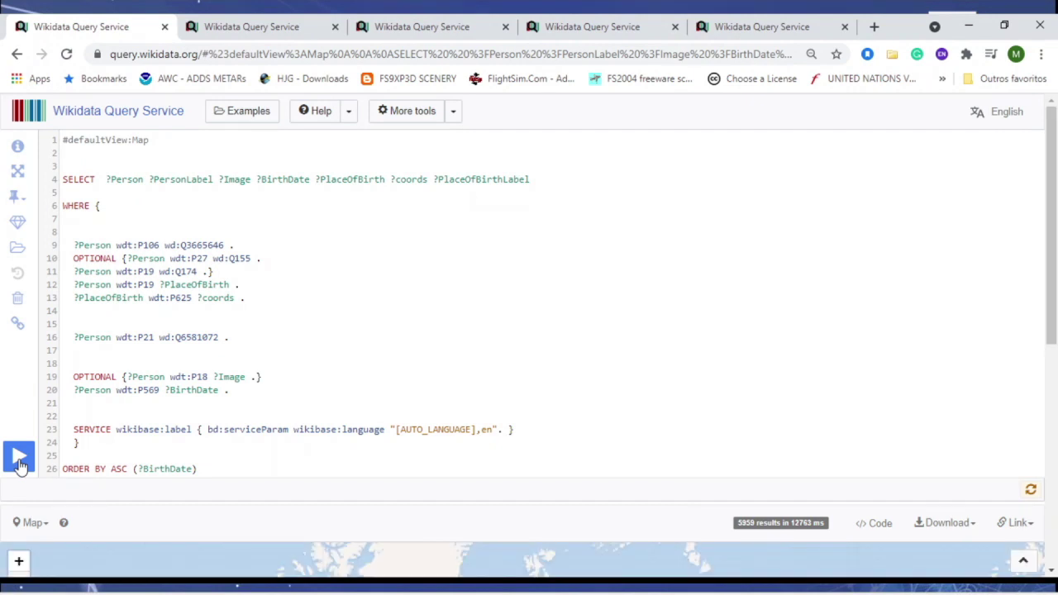
pyautogui.scroll(-5, 650, 418)
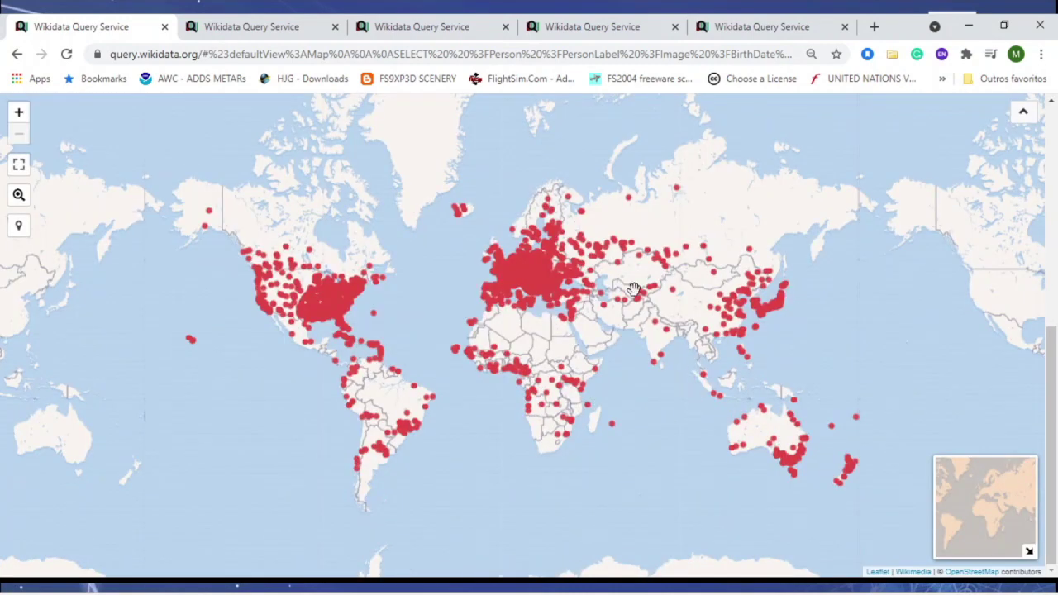
pyautogui.scroll(2, 632, 248)
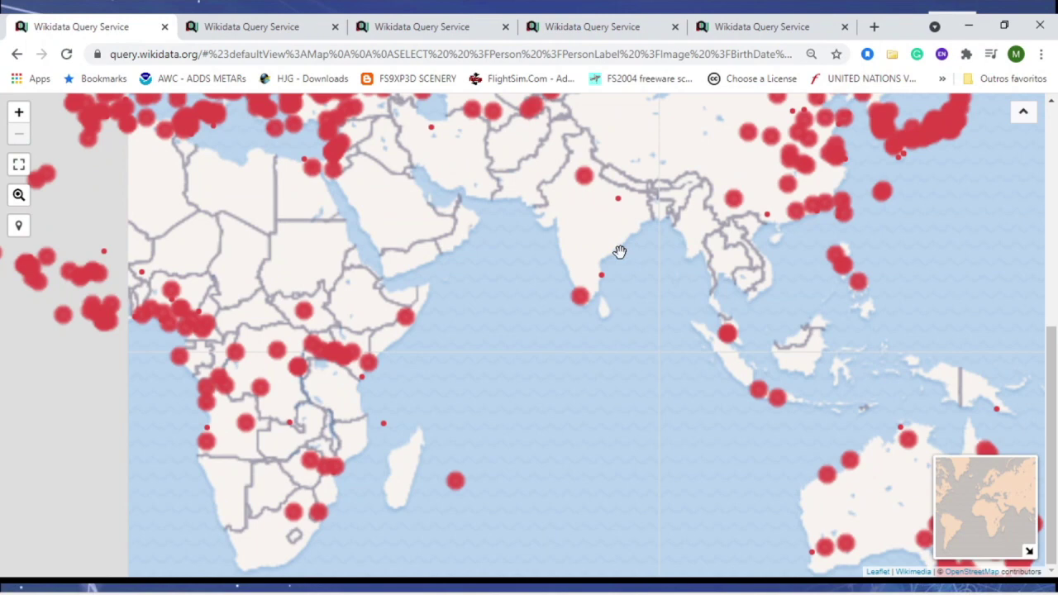
pyautogui.scroll(1, 620, 251)
pyautogui.scroll(2, 616, 255)
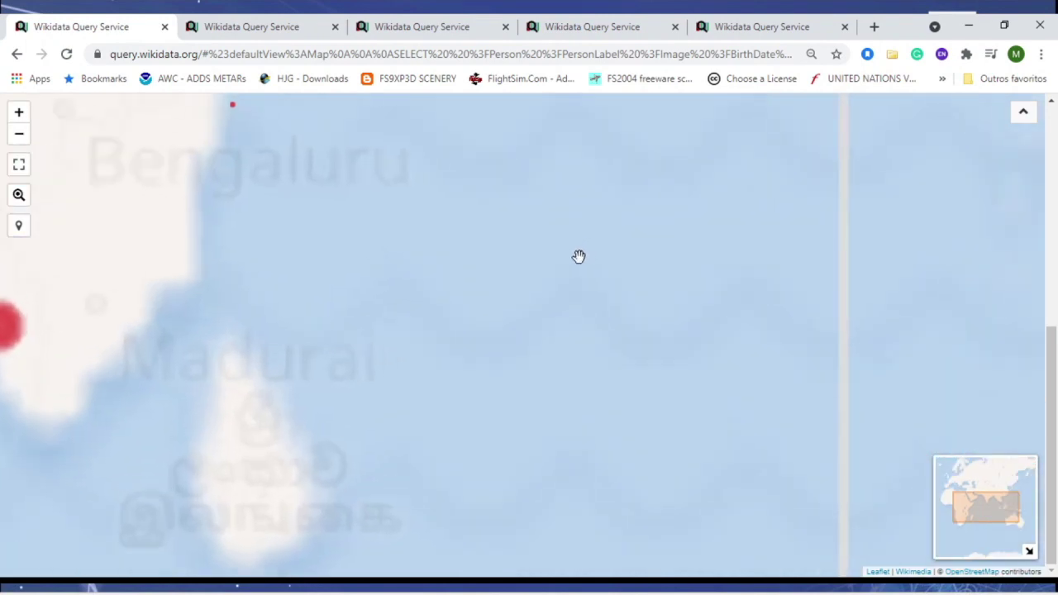
pyautogui.scroll(-4, 579, 256)
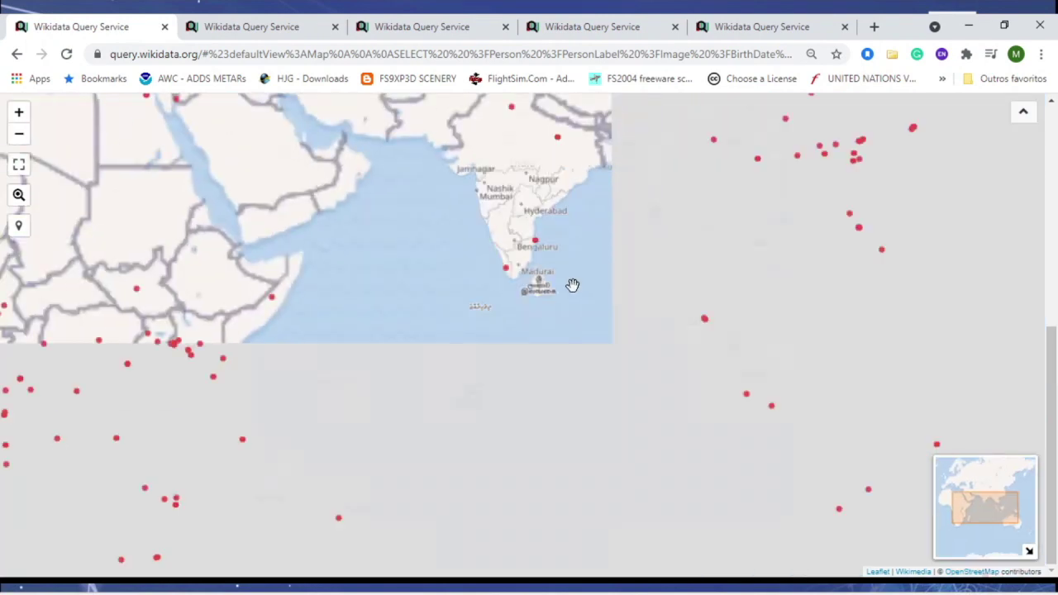
# Examine the worldwide birthplace map, open and dismiss the details of a point in the eastern United States, and return to the query.
pyautogui.scroll(-2, 569, 284)
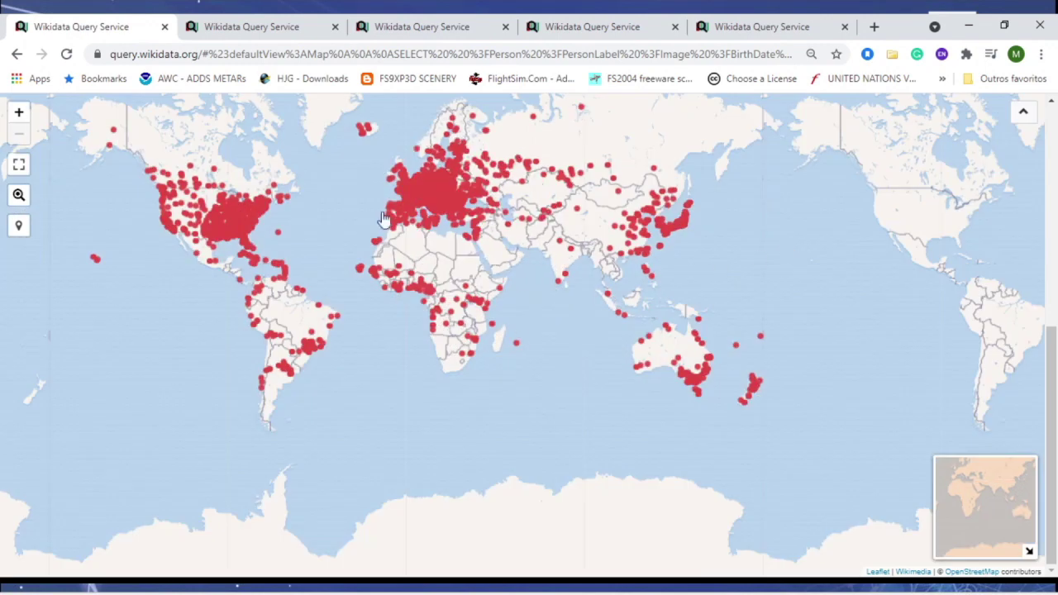
pyautogui.moveTo(1052, 359); pyautogui.dragTo(1055, 322)
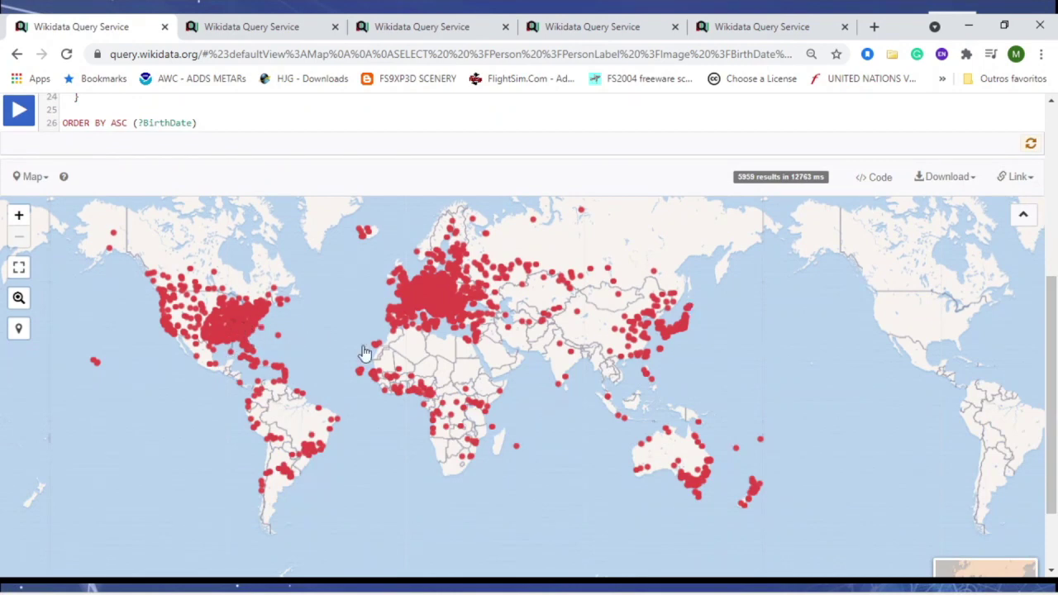
pyautogui.click(232, 360)
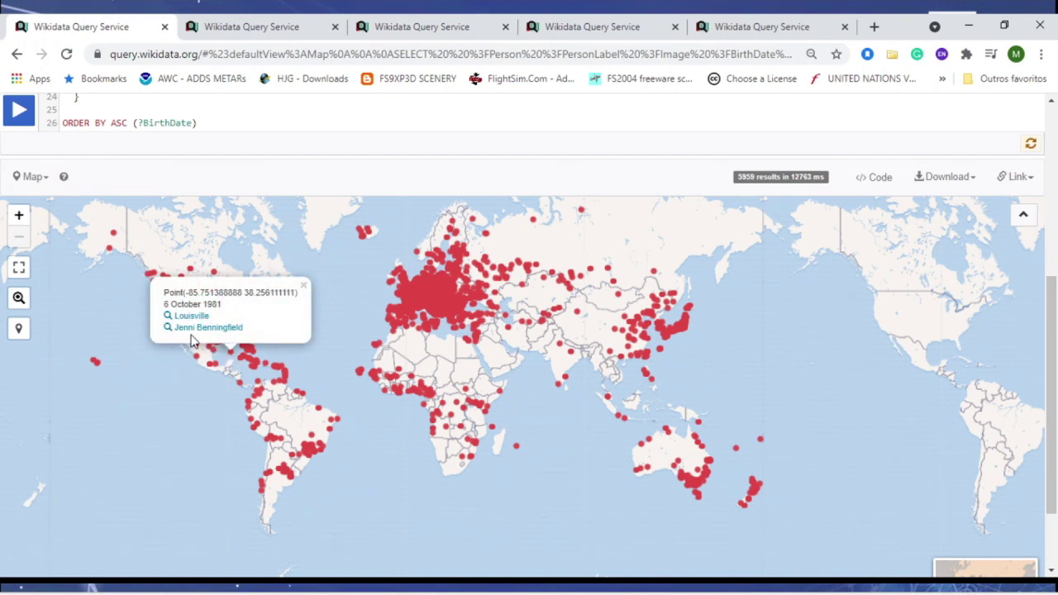
pyautogui.click(303, 286)
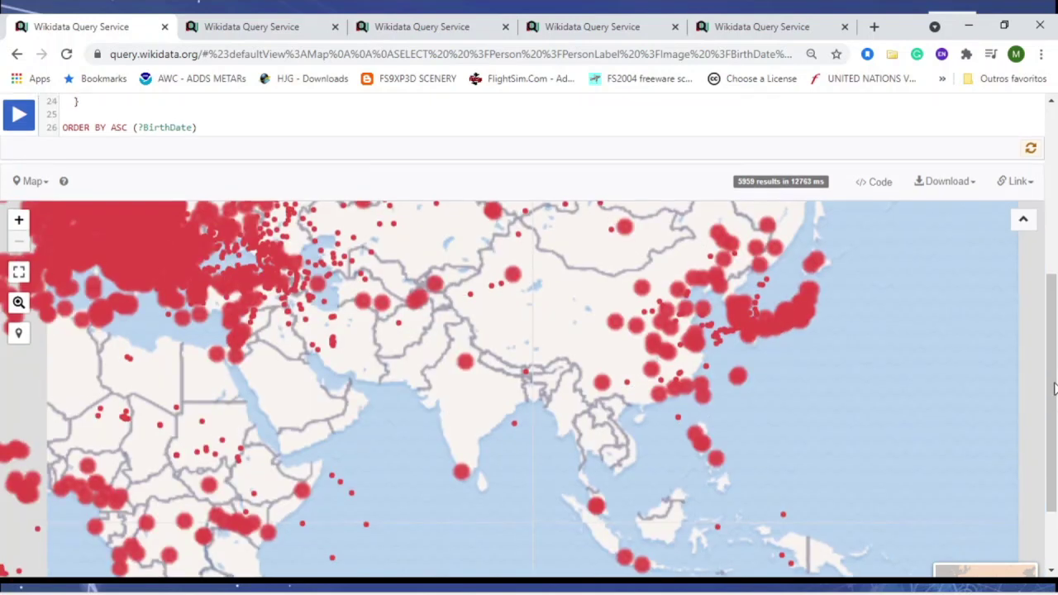
pyautogui.scroll(5, 1054, 388)
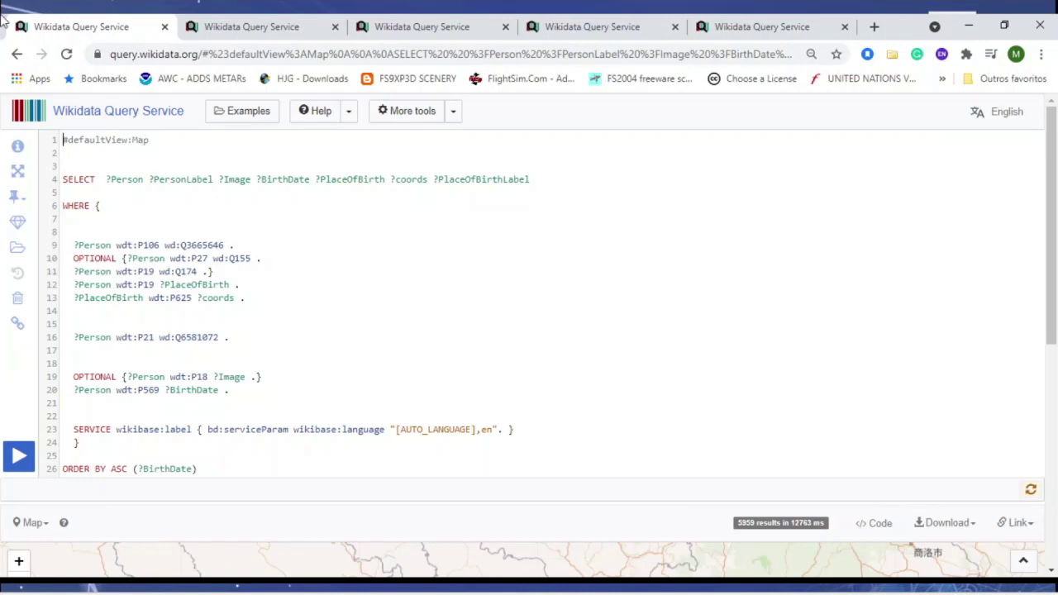
# Close the basketball players query tab and examine the label service, VALUES and FILTER lines of the city population query, including Q3957 and Q515.
pyautogui.click(164, 28)
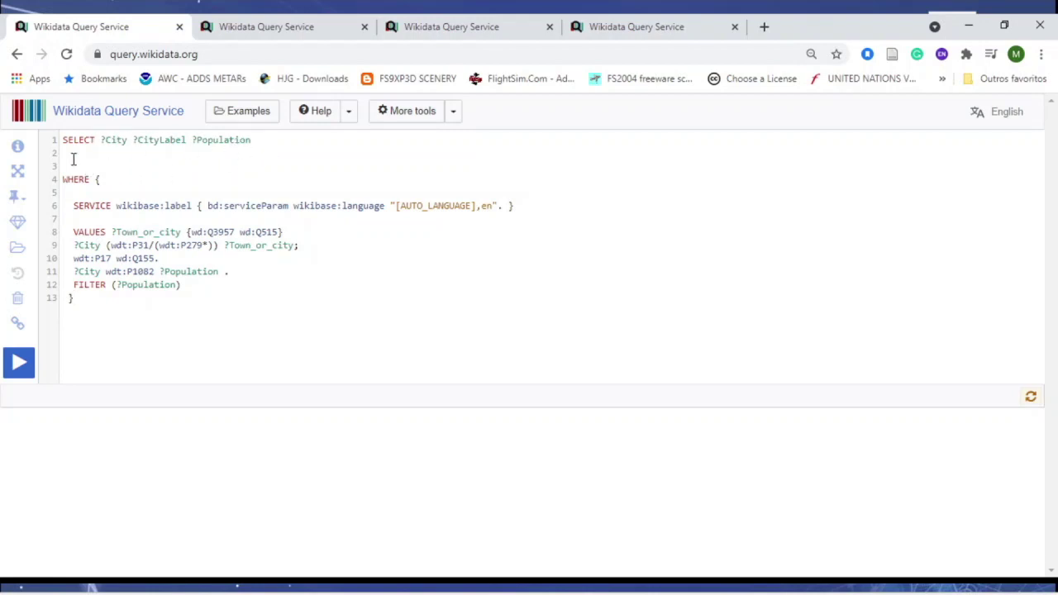
pyautogui.moveTo(73, 206); pyautogui.dragTo(503, 202)
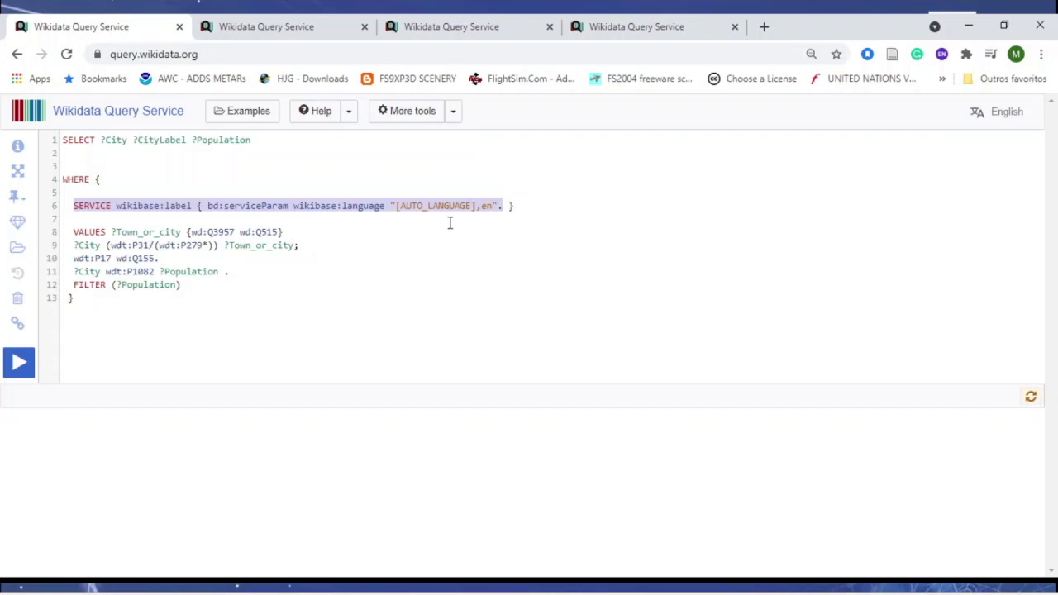
pyautogui.click(530, 222)
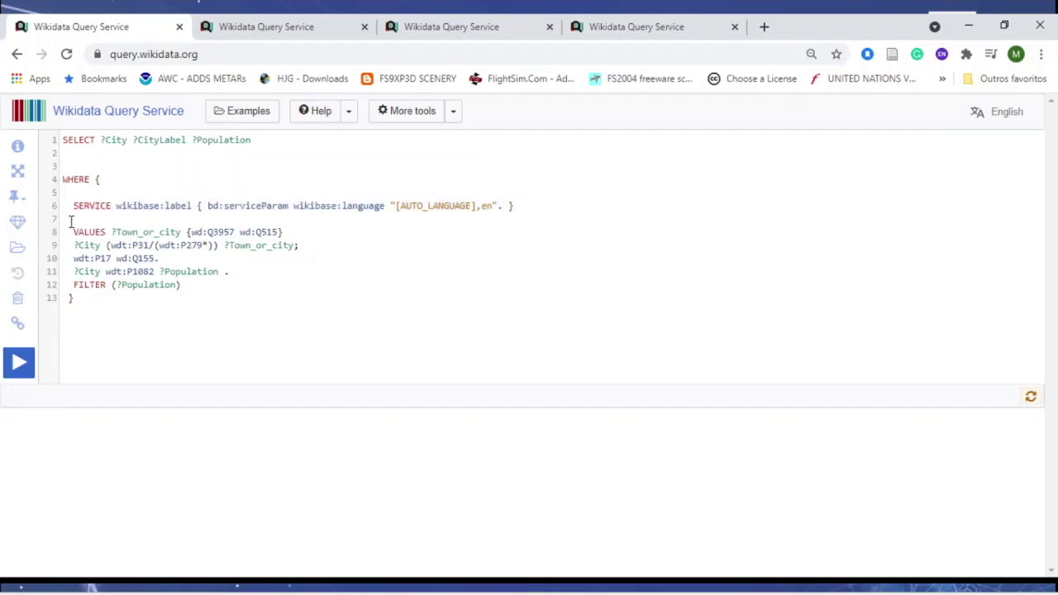
pyautogui.moveTo(73, 233); pyautogui.dragTo(107, 233)
pyautogui.moveTo(73, 284); pyautogui.dragTo(106, 286)
pyautogui.moveTo(74, 232); pyautogui.dragTo(107, 232)
pyautogui.moveTo(225, 232)
pyautogui.moveTo(267, 230)
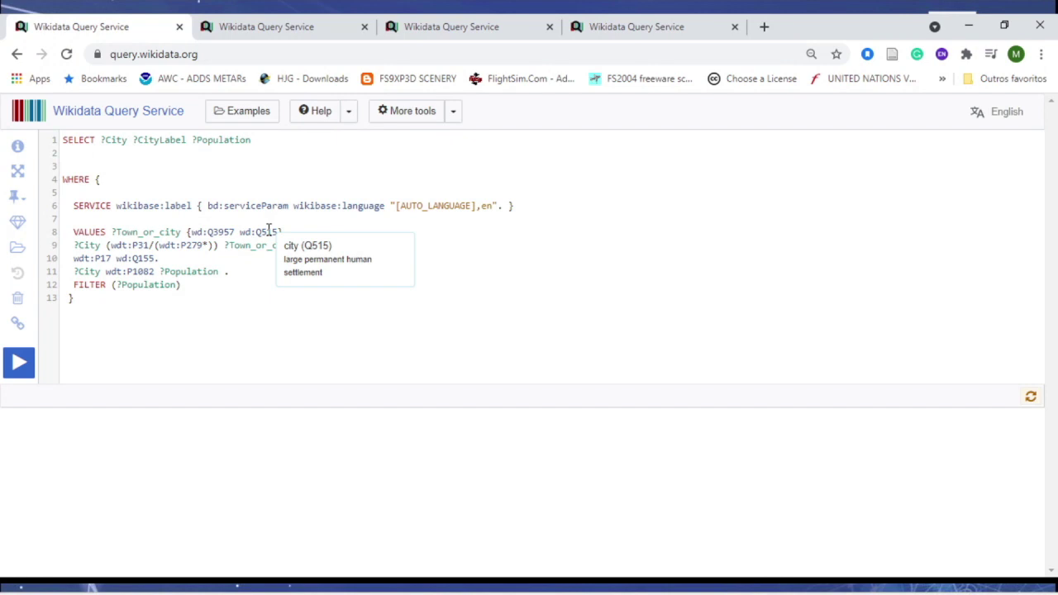
pyautogui.click(315, 320)
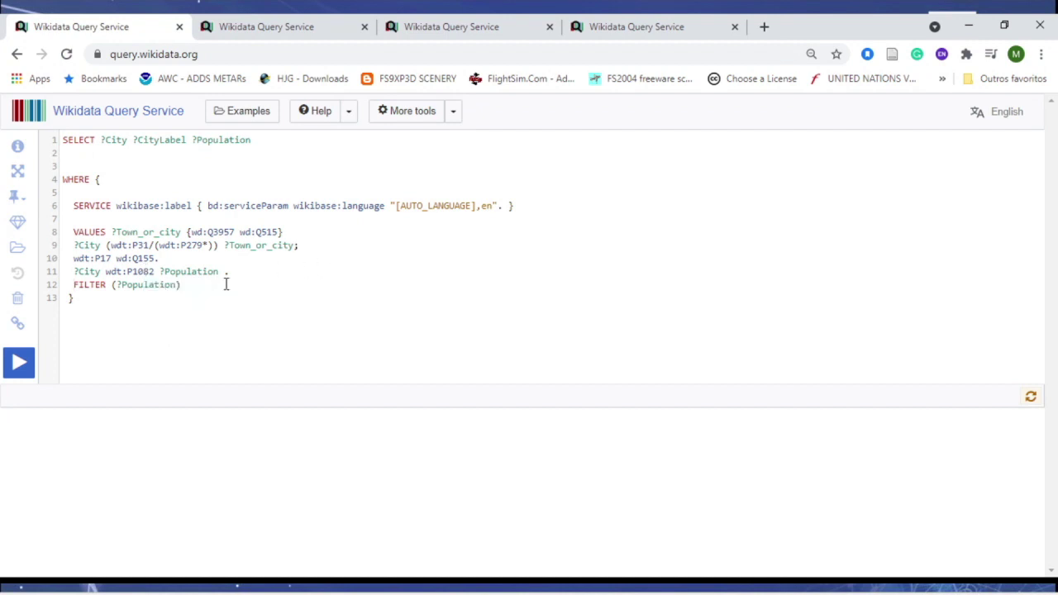
# Run the Brazilian city population query and look through the listed cities and populations.
pyautogui.click(19, 364)
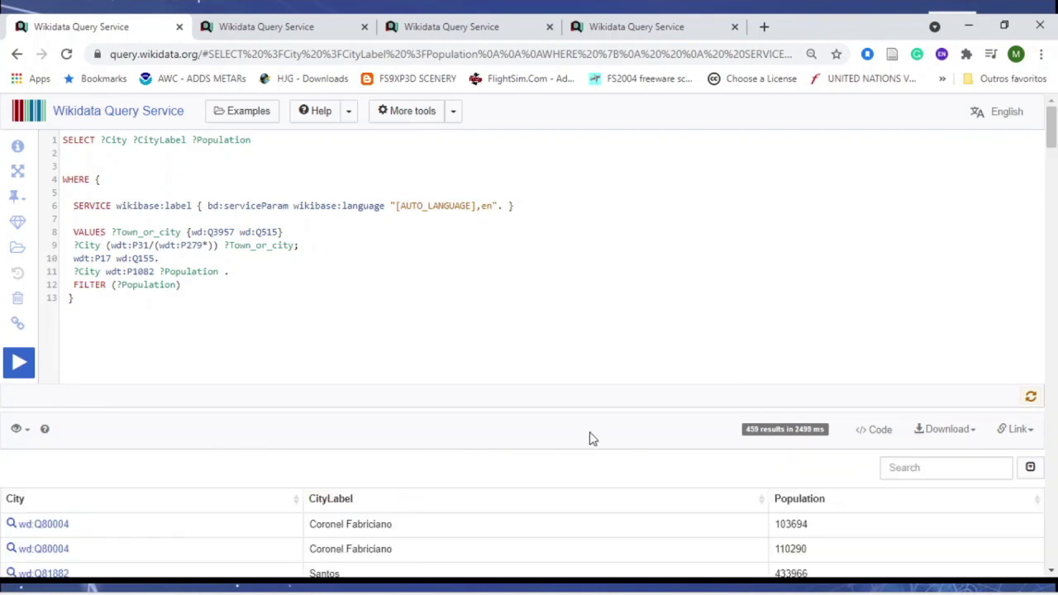
pyautogui.scroll(-4, 590, 439)
pyautogui.scroll(-4, 480, 338)
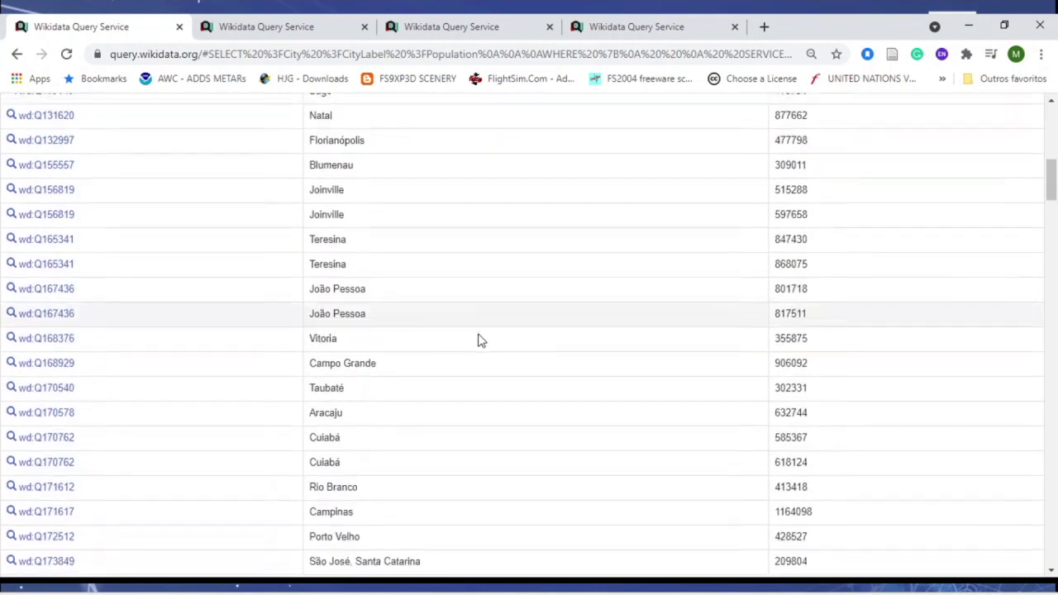
pyautogui.scroll(6, 479, 338)
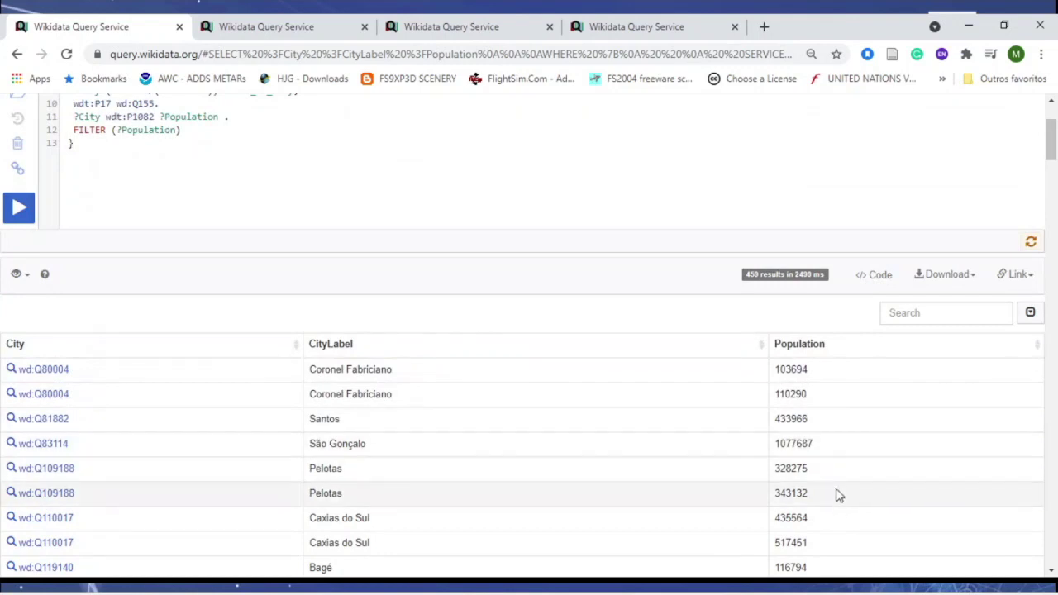
pyautogui.scroll(-4, 835, 496)
pyautogui.scroll(6, 480, 412)
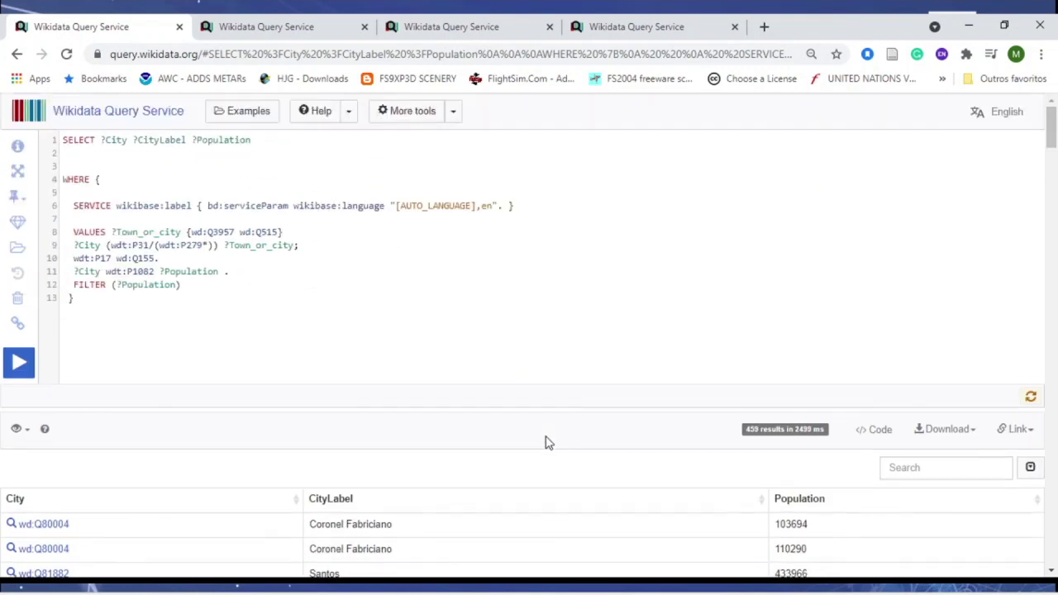
# Add the clause ORDER BY DESC (?Population) on line 16 below the closing brace, followed by a new line.
pyautogui.click(100, 299)
pyautogui.press('Return')
pyautogui.press('Return')
pyautogui.press('Return')
pyautogui.write('ORDER BY')
pyautogui.write('DESC')
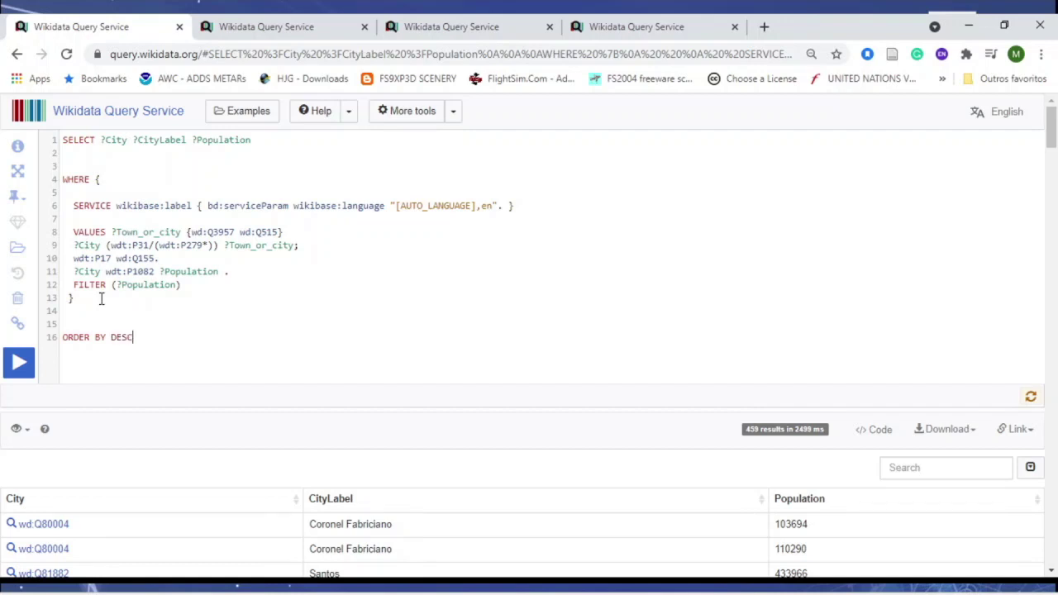
pyautogui.click(199, 325)
pyautogui.write('(?')
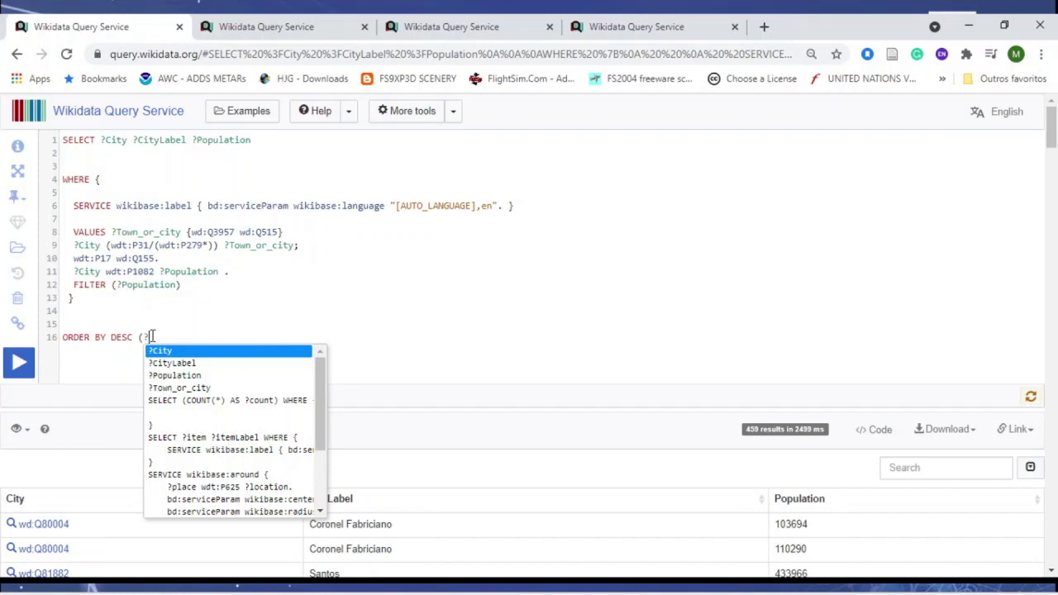
pyautogui.write('P')
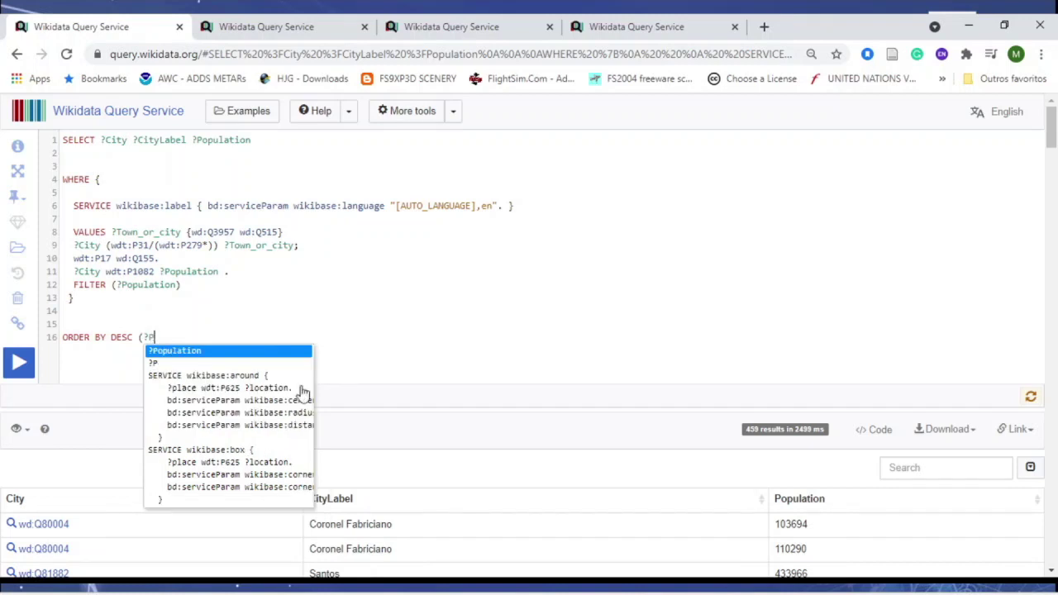
pyautogui.click(186, 353)
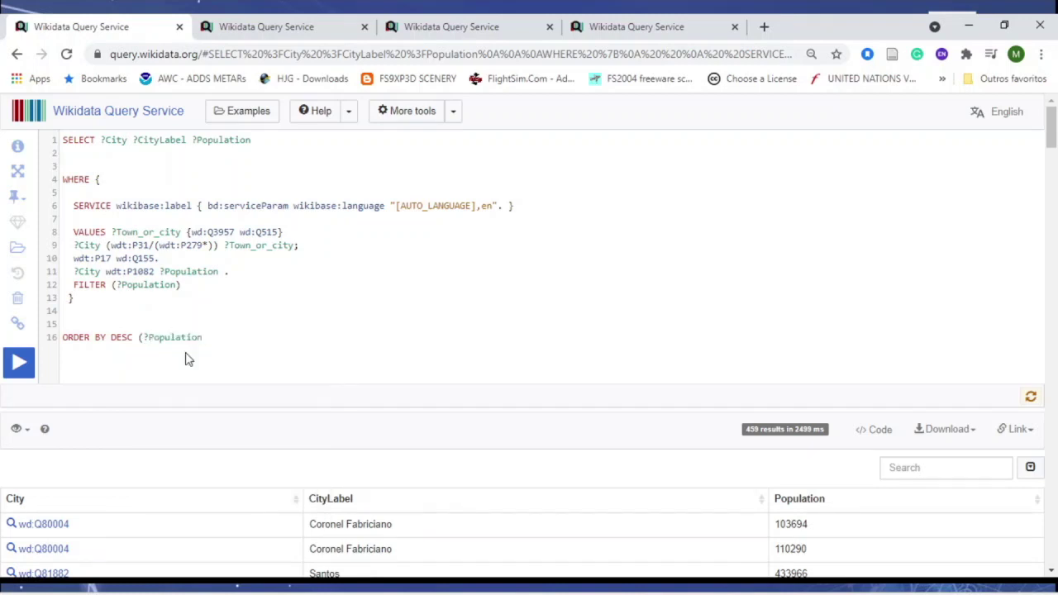
pyautogui.write(')')
pyautogui.press('Return')
# Enter LIMIT (20) below the ORDER BY clause and run it, correct it to LIMIT 20 and run the query again.
pyautogui.write('LIMIT((20)')
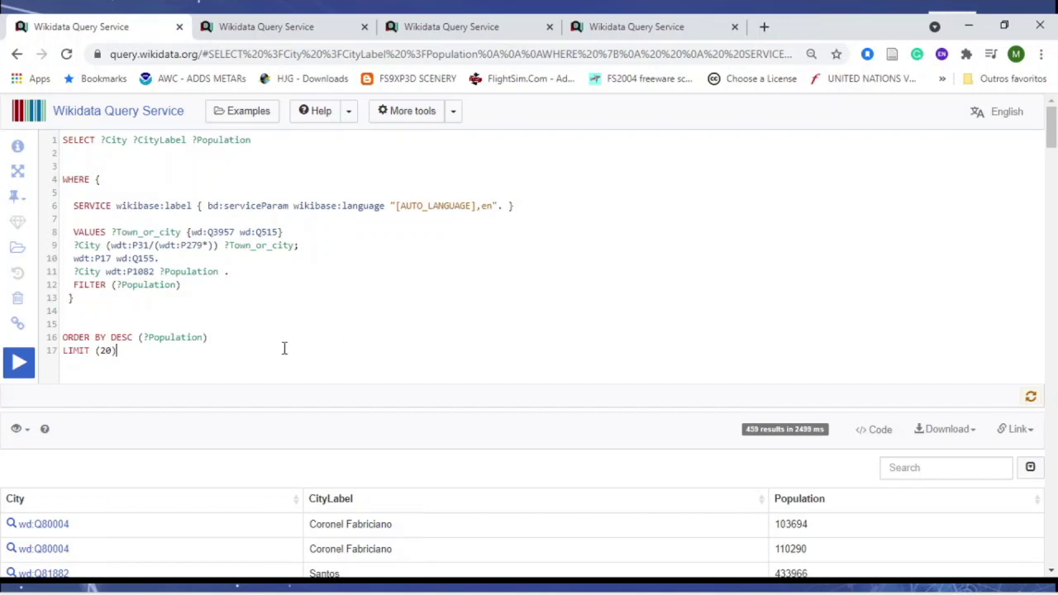
pyautogui.click(18, 363)
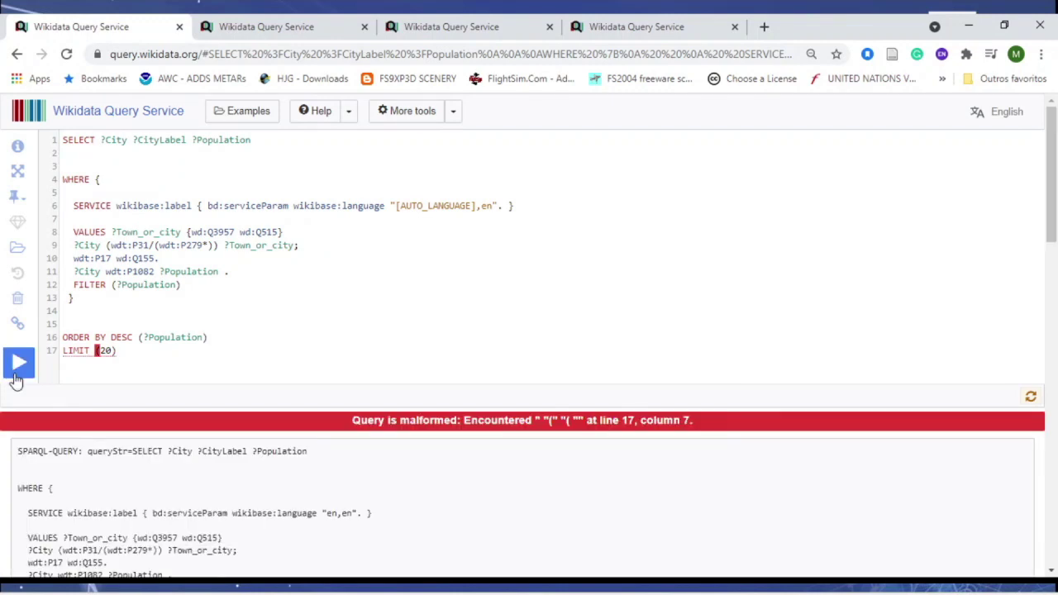
pyautogui.click(128, 350)
pyautogui.press('BackSpace')
pyautogui.press('Left')
pyautogui.press('Left')
pyautogui.press('BackSpace')
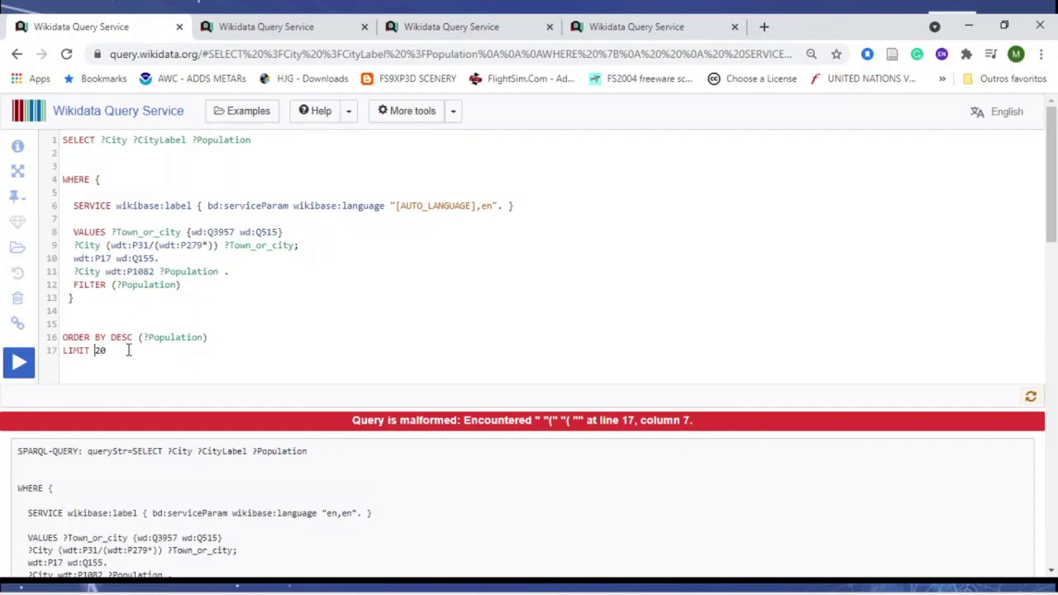
pyautogui.click(18, 364)
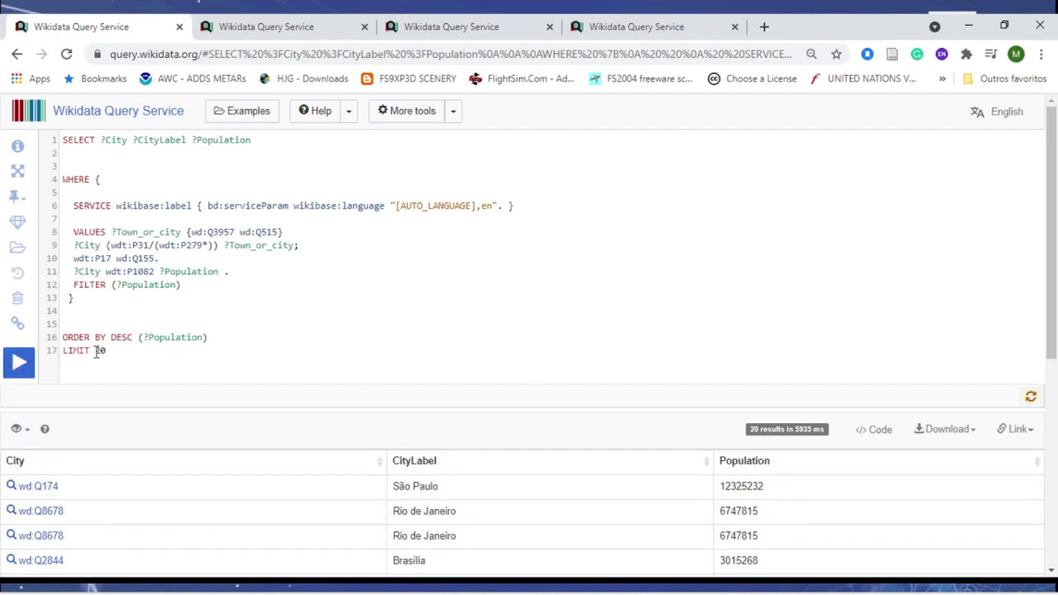
# Review the limited city ranking, delete the LIMIT 20 clause and rerun the query.
pyautogui.scroll(-2, 583, 331)
pyautogui.scroll(-2, 600, 327)
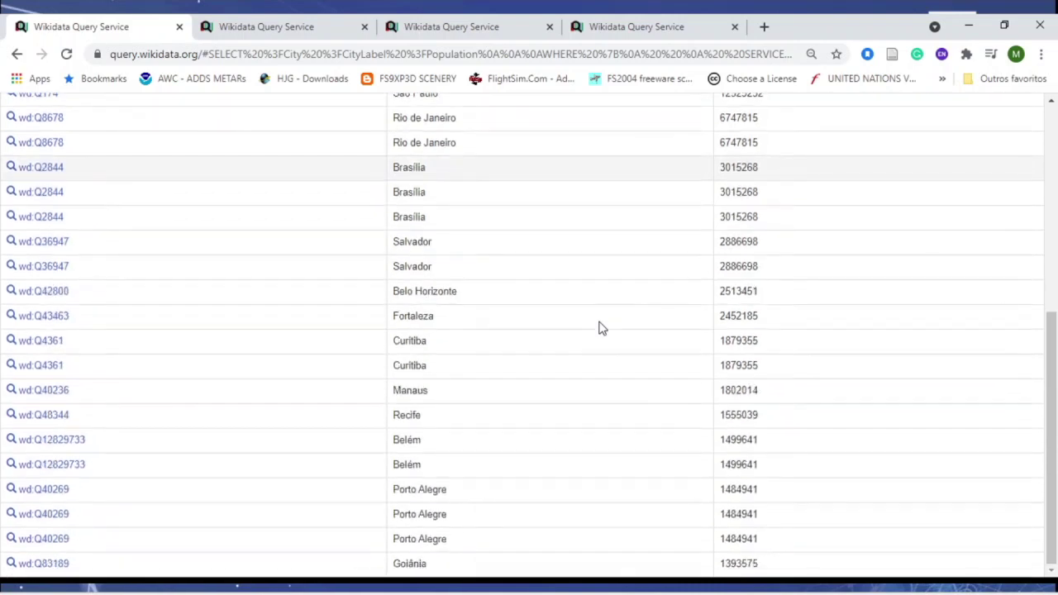
pyautogui.scroll(4, 600, 330)
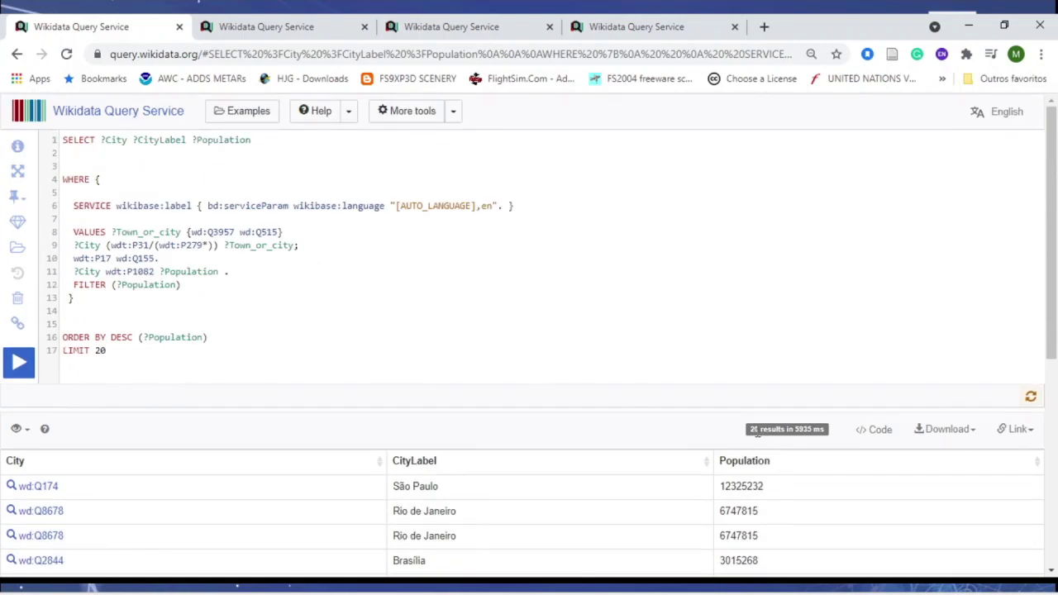
pyautogui.scroll(-4, 754, 467)
pyautogui.scroll(5, 754, 468)
pyautogui.moveTo(123, 351); pyautogui.dragTo(63, 351)
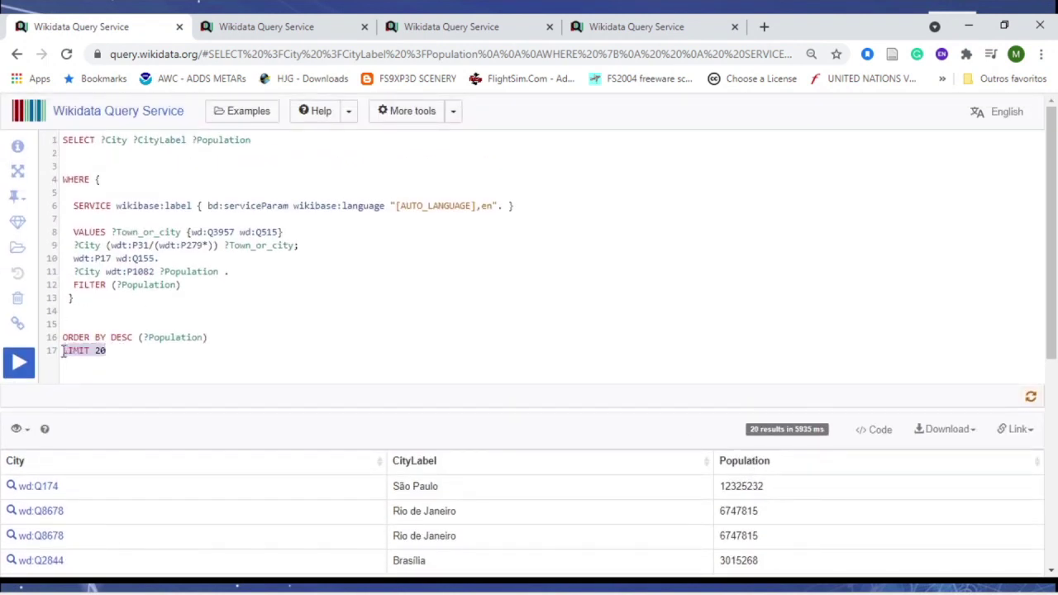
pyautogui.press('Delete')
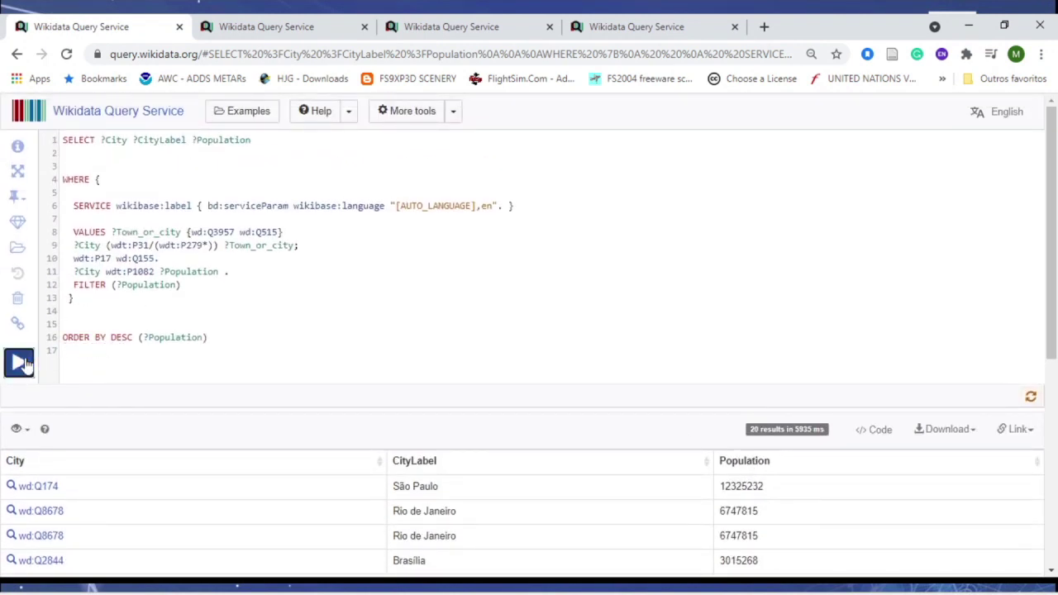
pyautogui.click(19, 362)
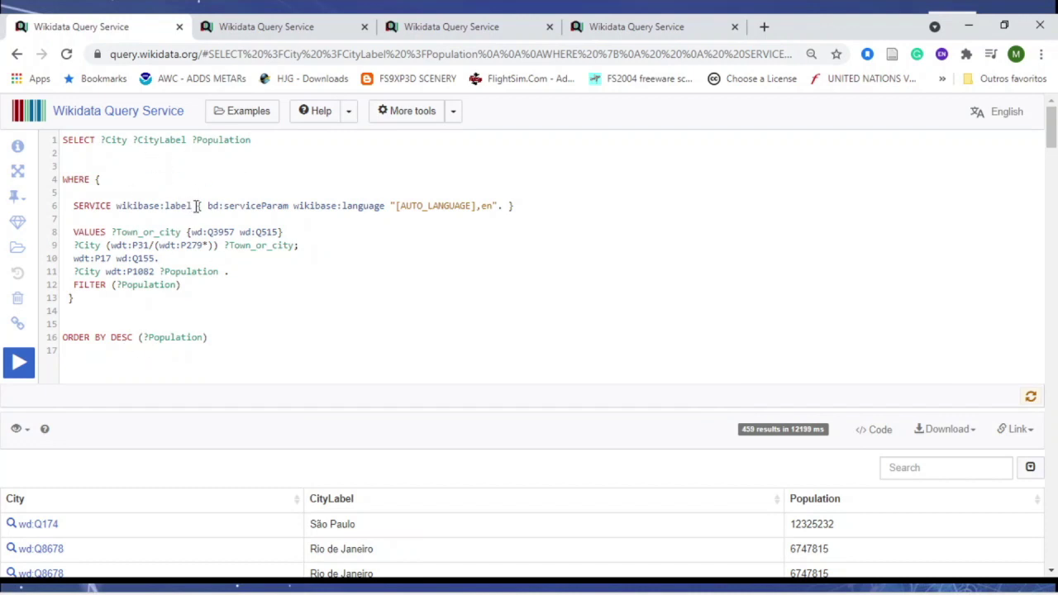
# Add LIMIT 10 on line 17, run the query and check the most populous cities.
pyautogui.click(97, 364)
pyautogui.write('LIMIT 10')
pyautogui.press('BackSpace')
pyautogui.press('BackSpace')
pyautogui.write('10')
pyautogui.click(20, 363)
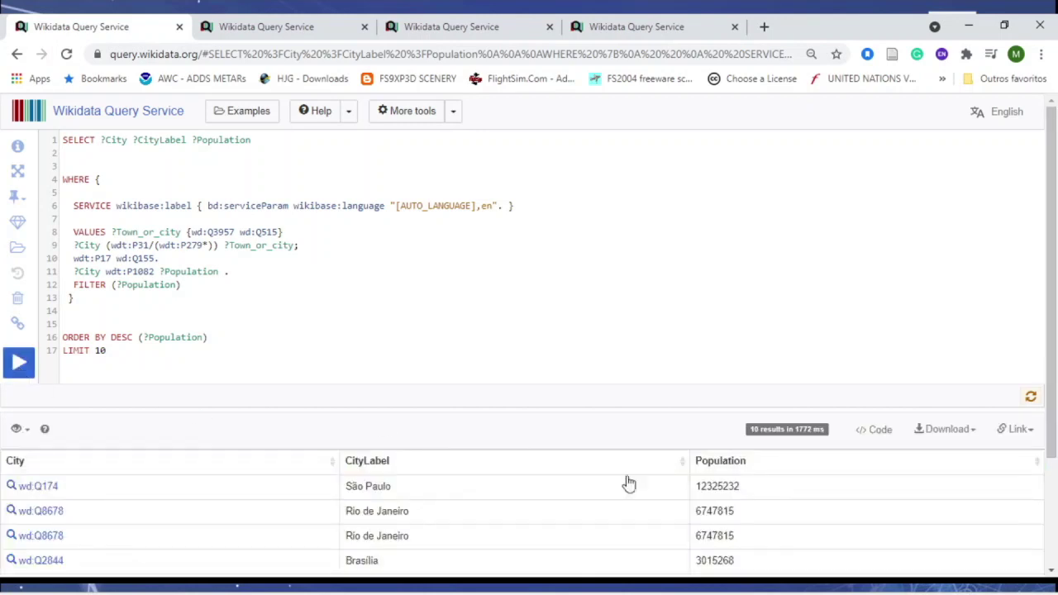
pyautogui.scroll(-2, 763, 501)
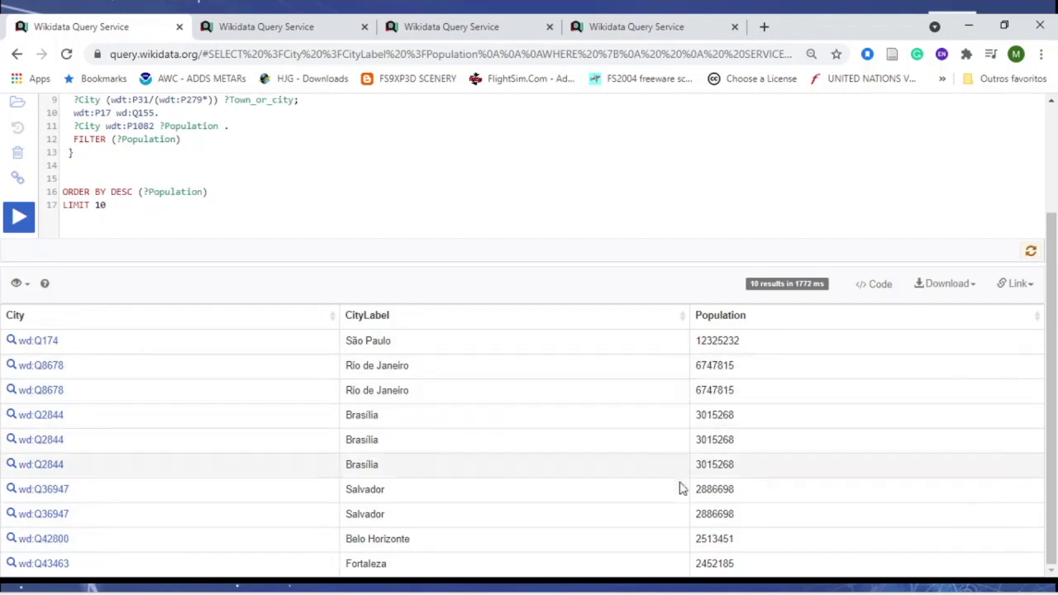
pyautogui.scroll(2, 247, 316)
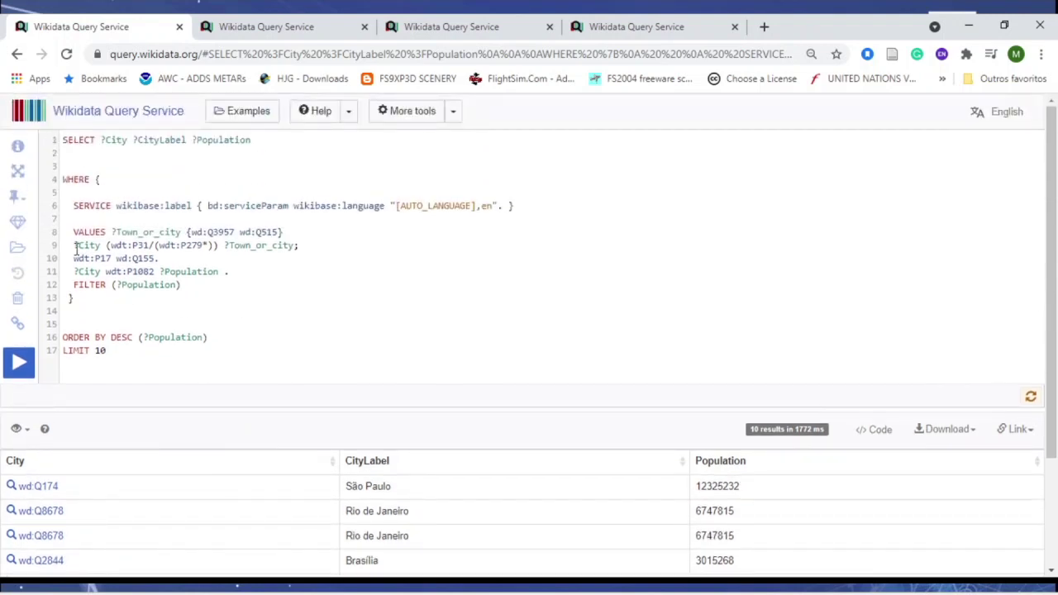
# Display the query results as a bubble chart and examine the city bubbles.
pyautogui.click(25, 431)
pyautogui.scroll(-2, 58, 455)
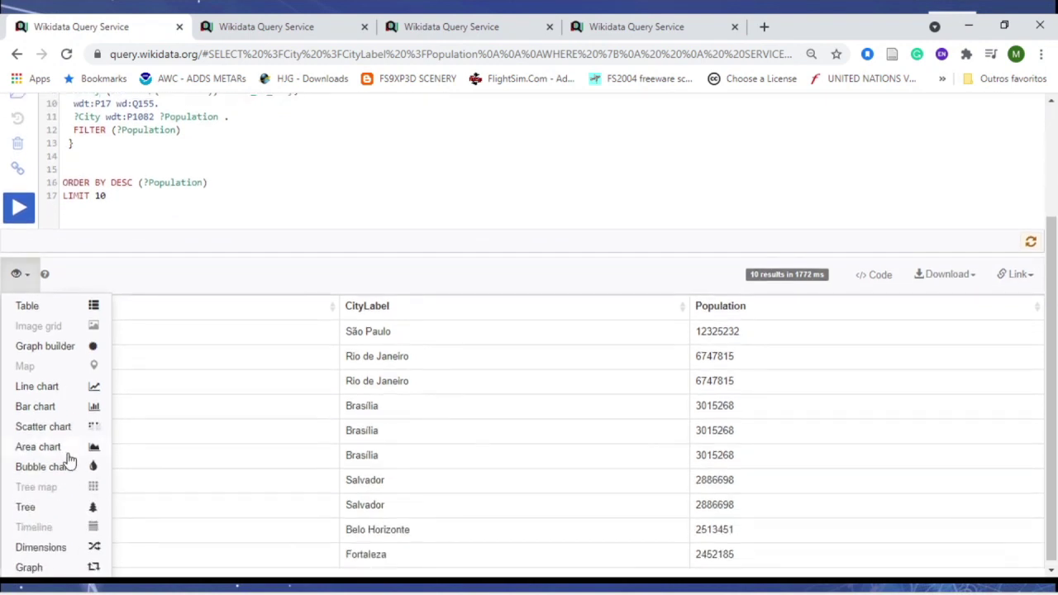
pyautogui.click(52, 461)
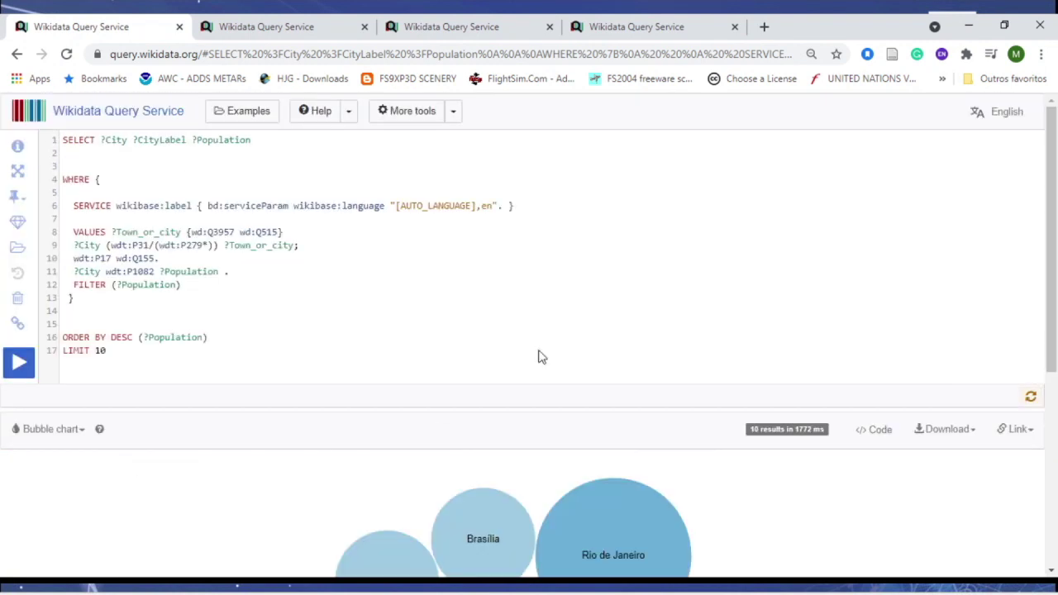
pyautogui.scroll(-4, 635, 289)
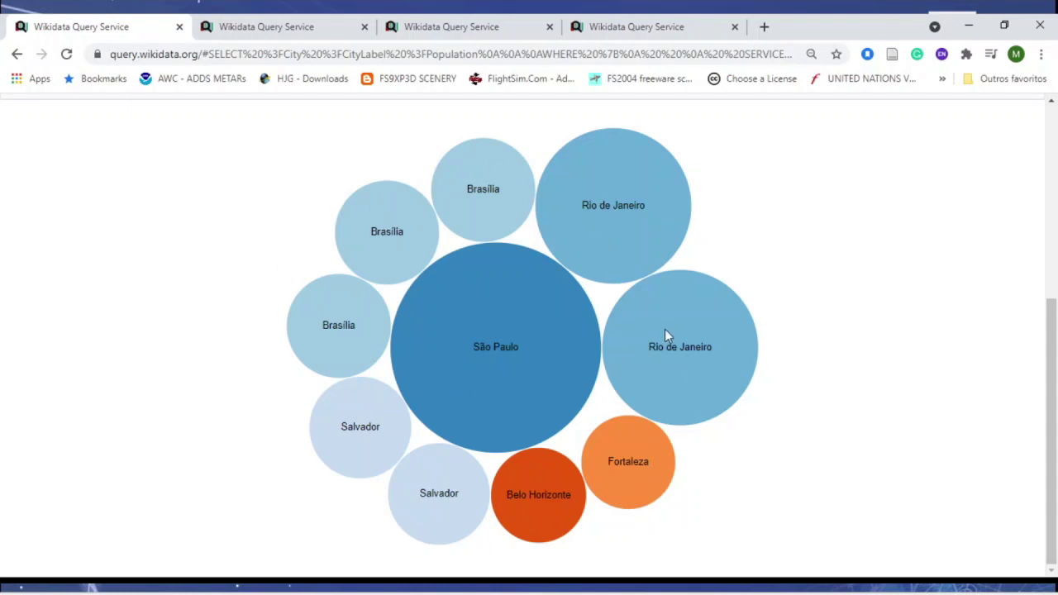
pyautogui.scroll(4, 665, 329)
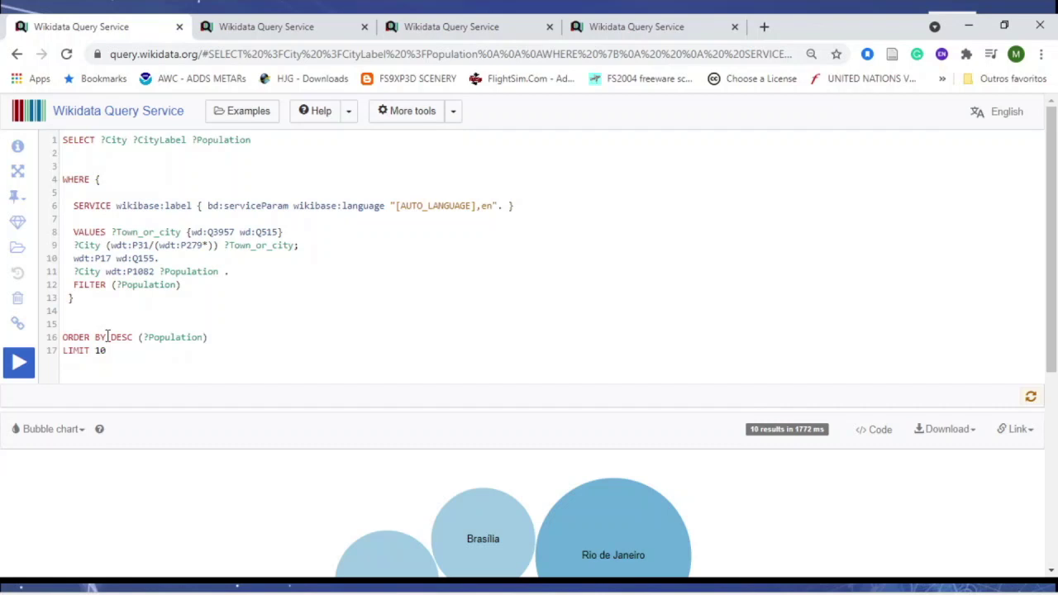
pyautogui.scroll(-5, 445, 425)
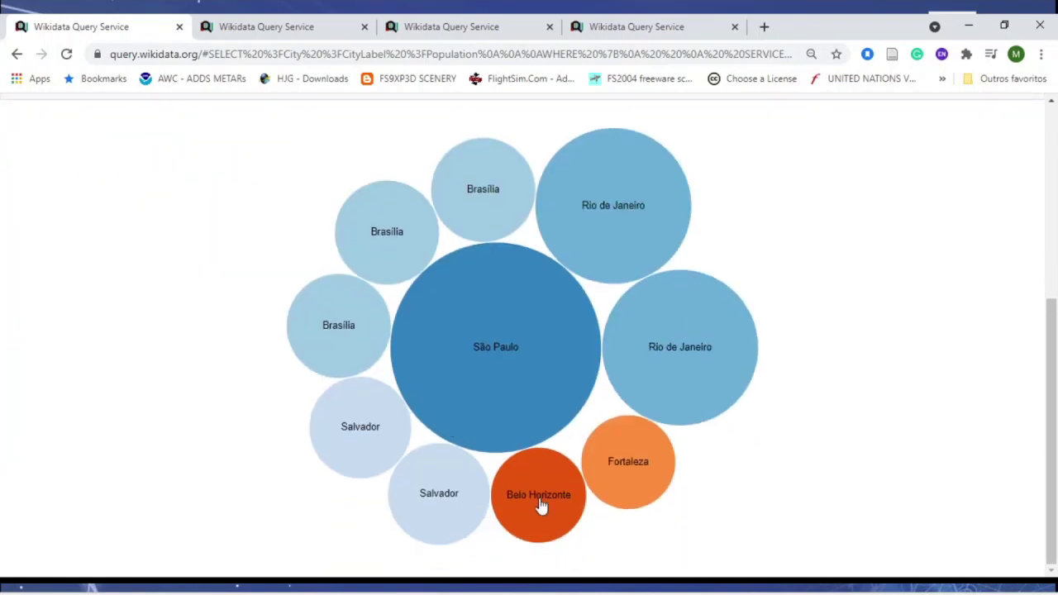
# Open the Belo Horizonte item from its bubble, check its population statements and close the page.
pyautogui.click(539, 497)
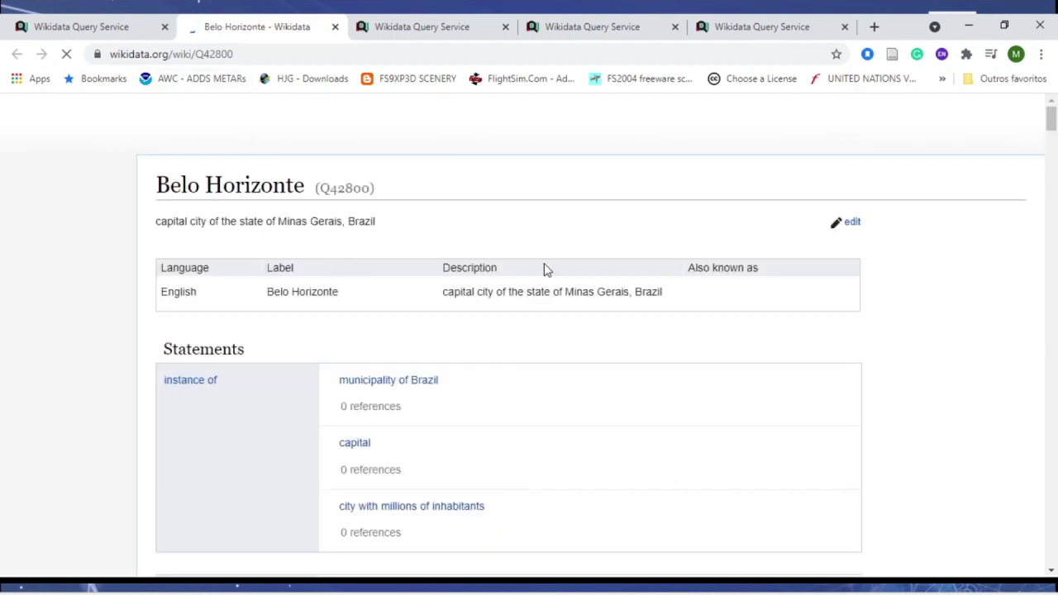
pyautogui.scroll(-15, 544, 269)
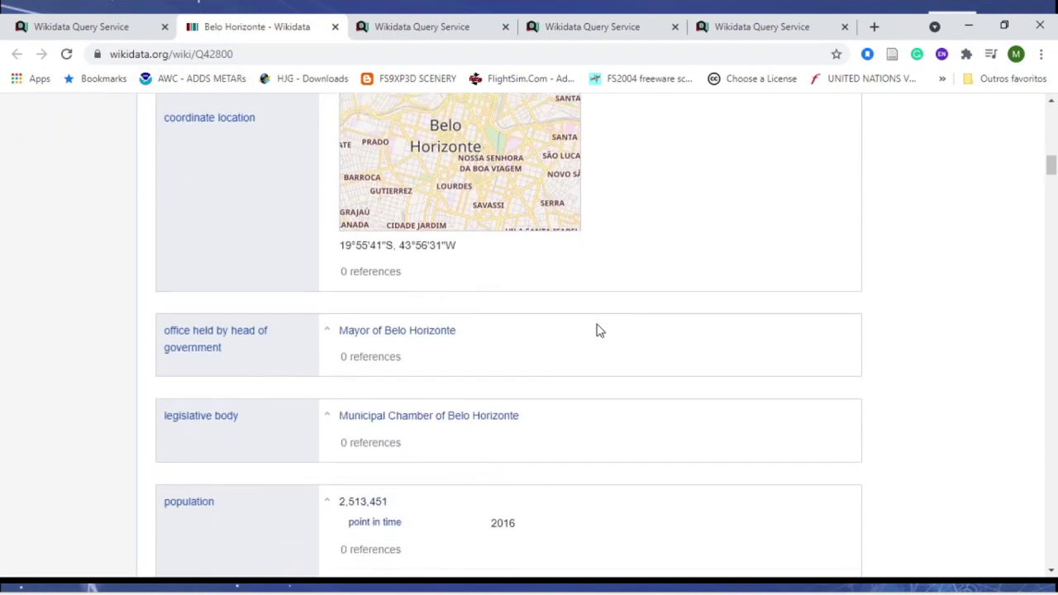
pyautogui.scroll(-6, 598, 331)
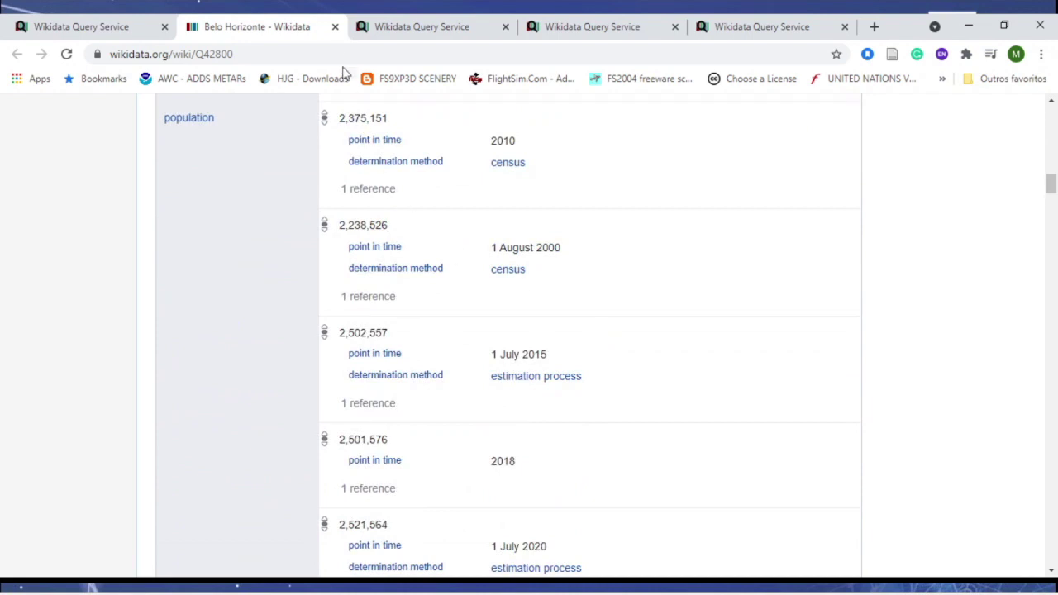
pyautogui.click(335, 27)
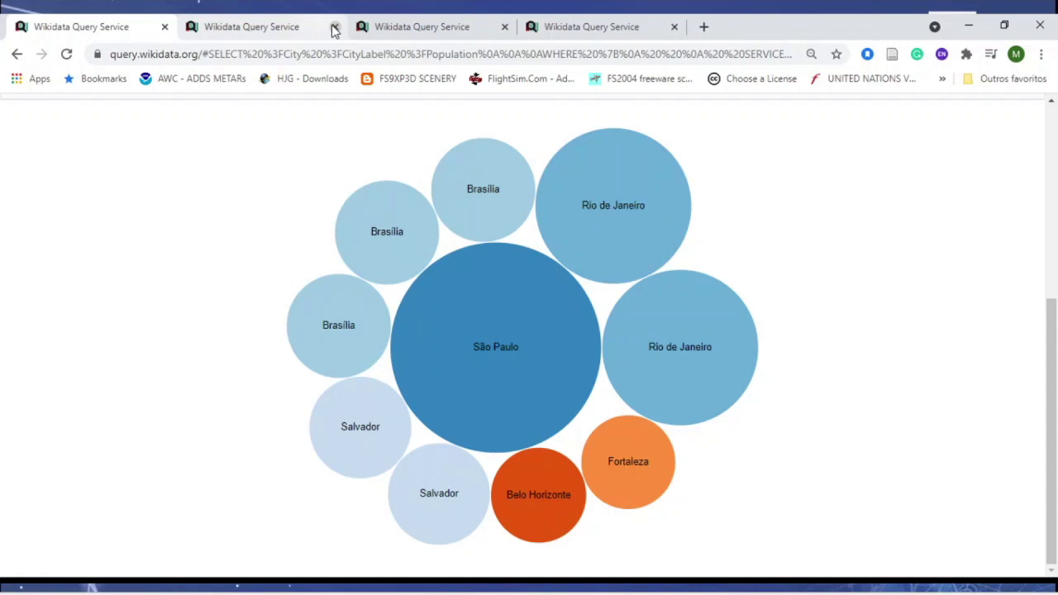
# Switch to the query for items with images (Q1420, Q188), check its instance-of line, run it and look over the results.
pyautogui.click(237, 20)
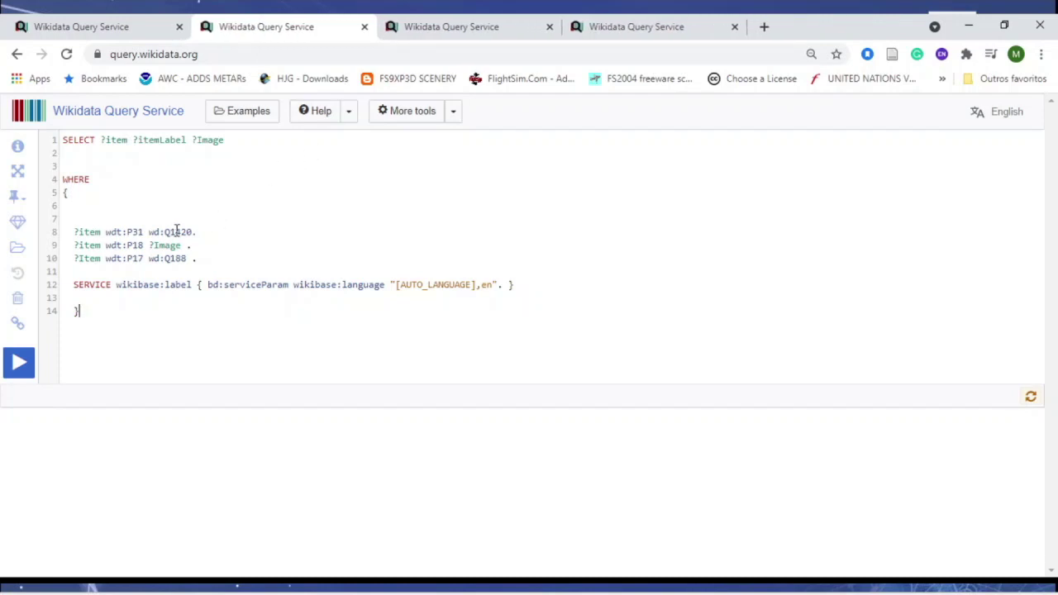
pyautogui.moveTo(180, 232)
pyautogui.moveTo(138, 231)
pyautogui.click(18, 362)
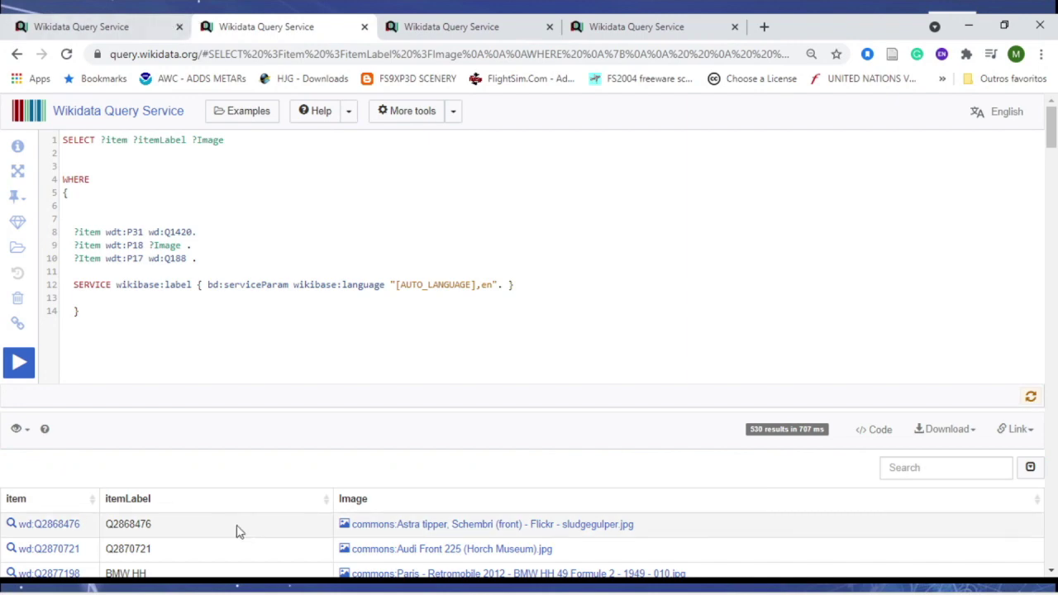
pyautogui.scroll(-4, 245, 531)
pyautogui.scroll(4, 248, 528)
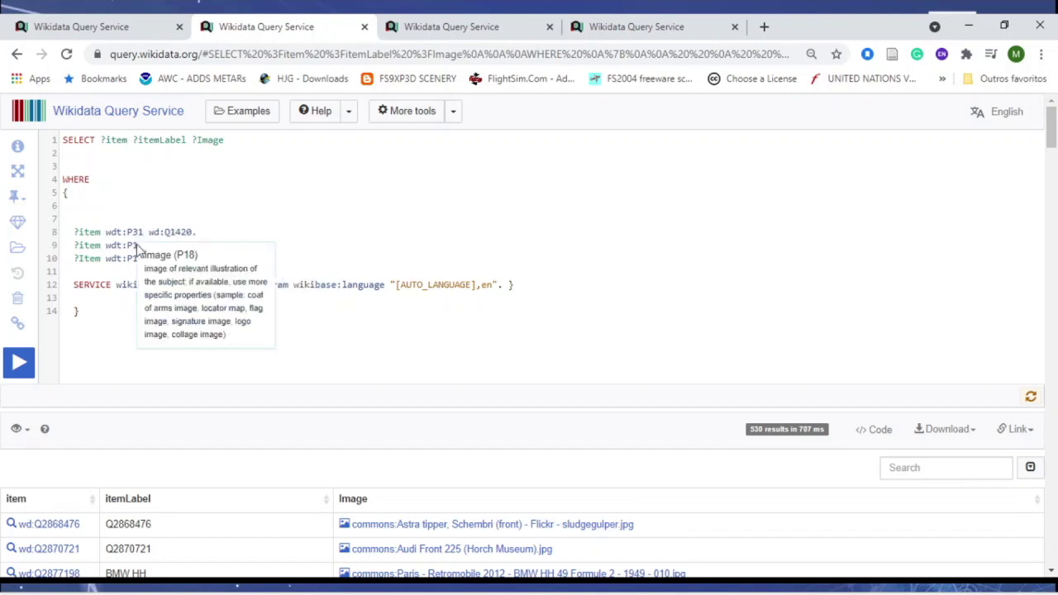
# Check what the property and item codes in the image query mean and browse the returned vehicles and image files.
pyautogui.moveTo(131, 262)
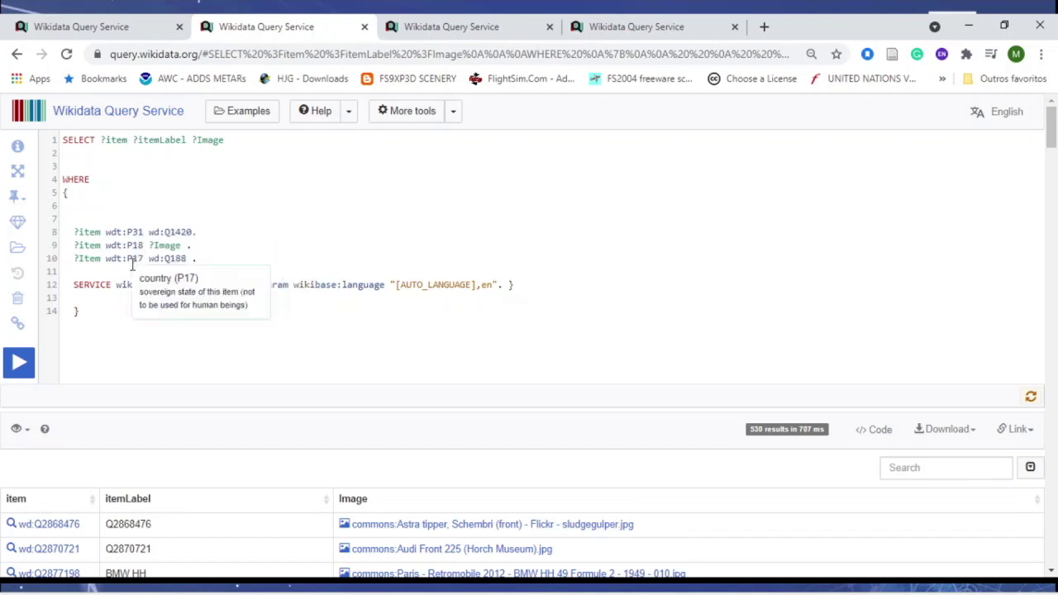
pyautogui.moveTo(175, 260)
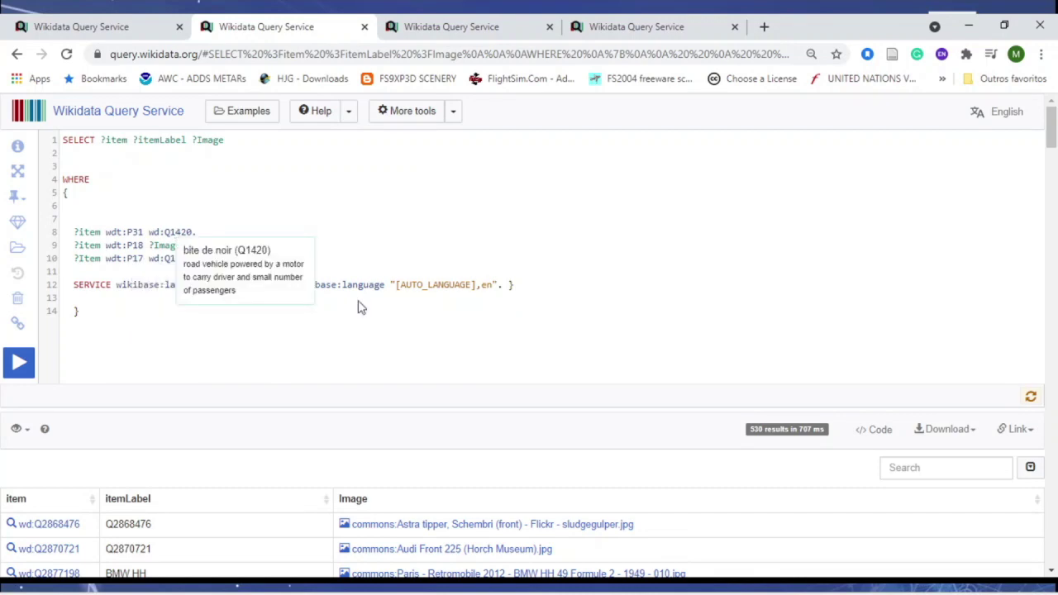
pyautogui.scroll(-6, 631, 430)
pyautogui.scroll(6, 629, 431)
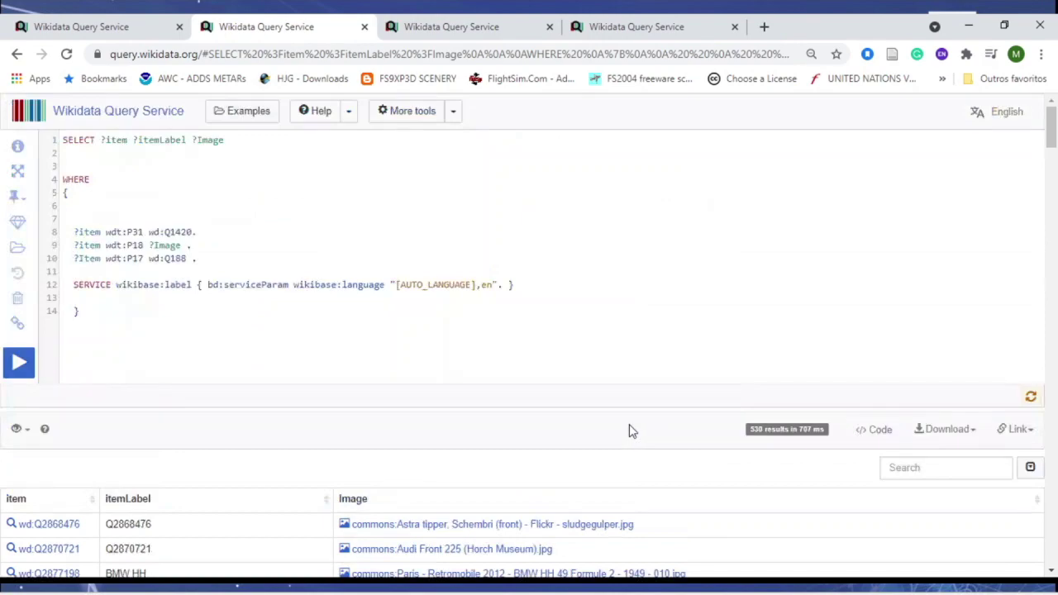
pyautogui.scroll(-5, 620, 274)
pyautogui.scroll(-3, 619, 277)
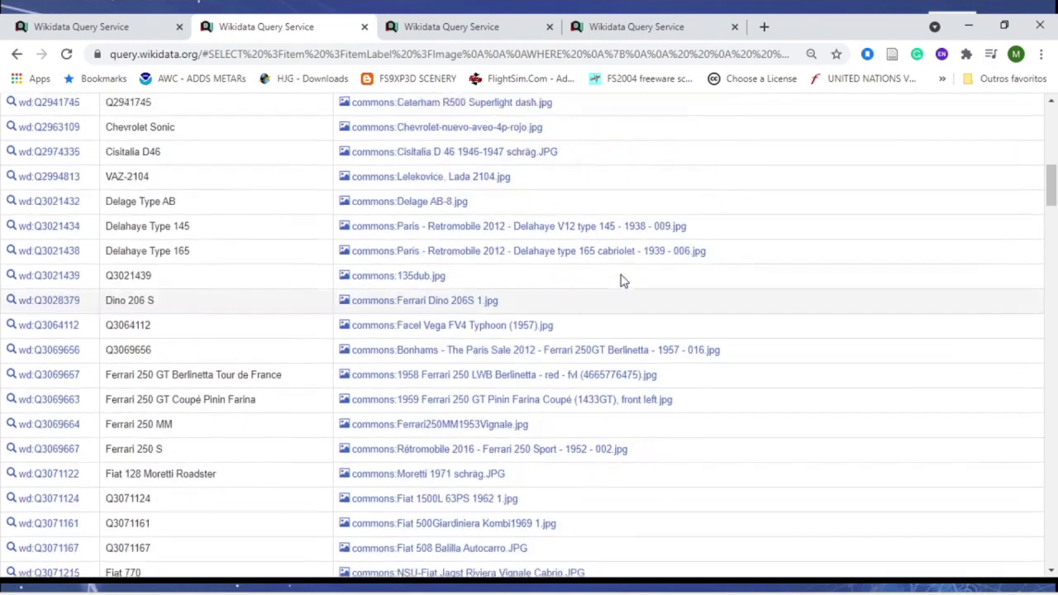
pyautogui.scroll(9, 616, 274)
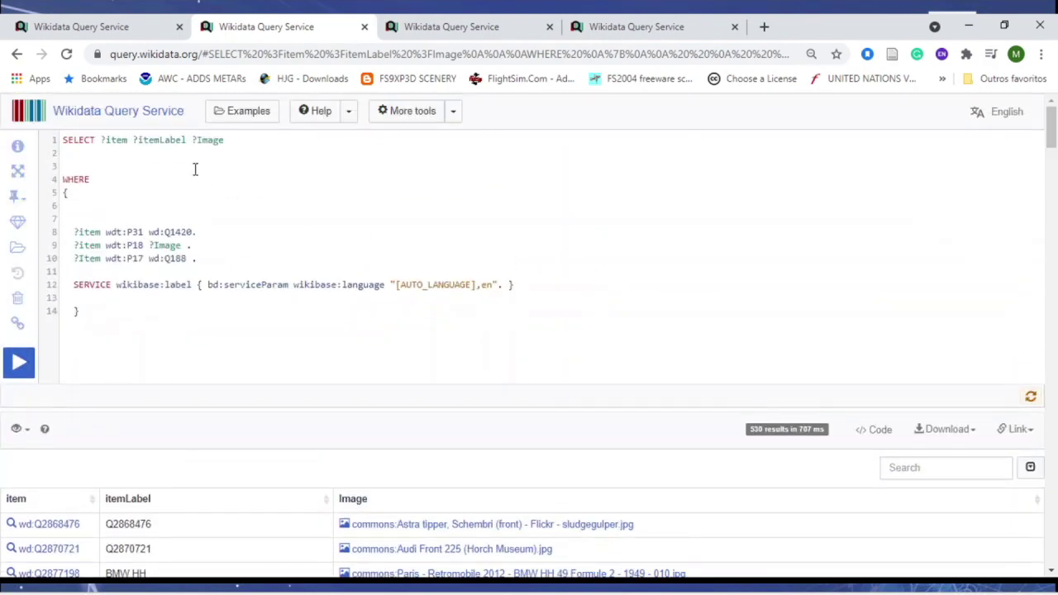
# Switch to the continent query that selects ?continent and ?continentLabel, run it and review the listed continents.
pyautogui.click(467, 25)
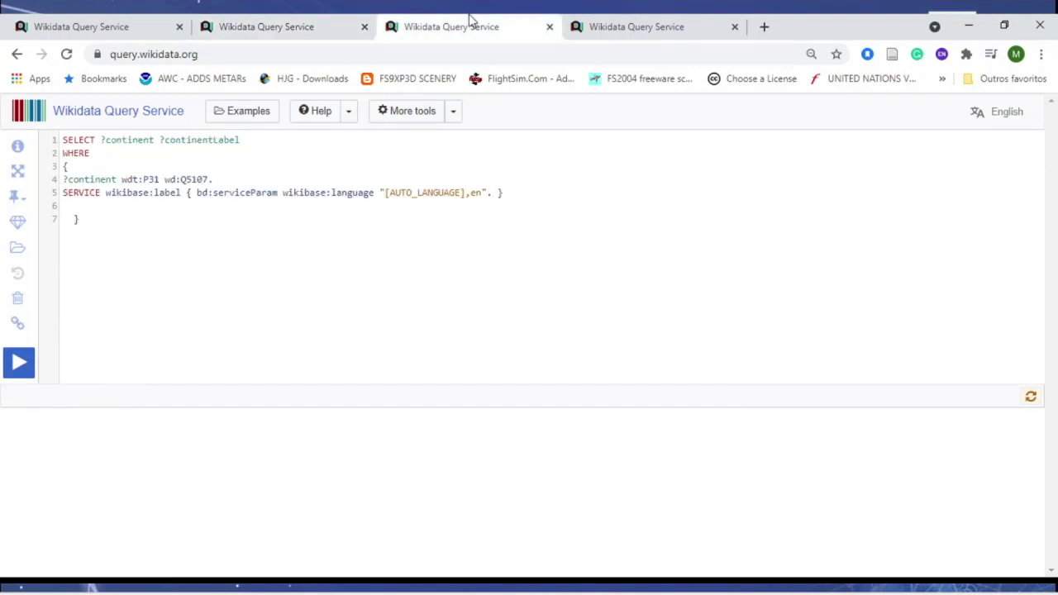
pyautogui.click(232, 25)
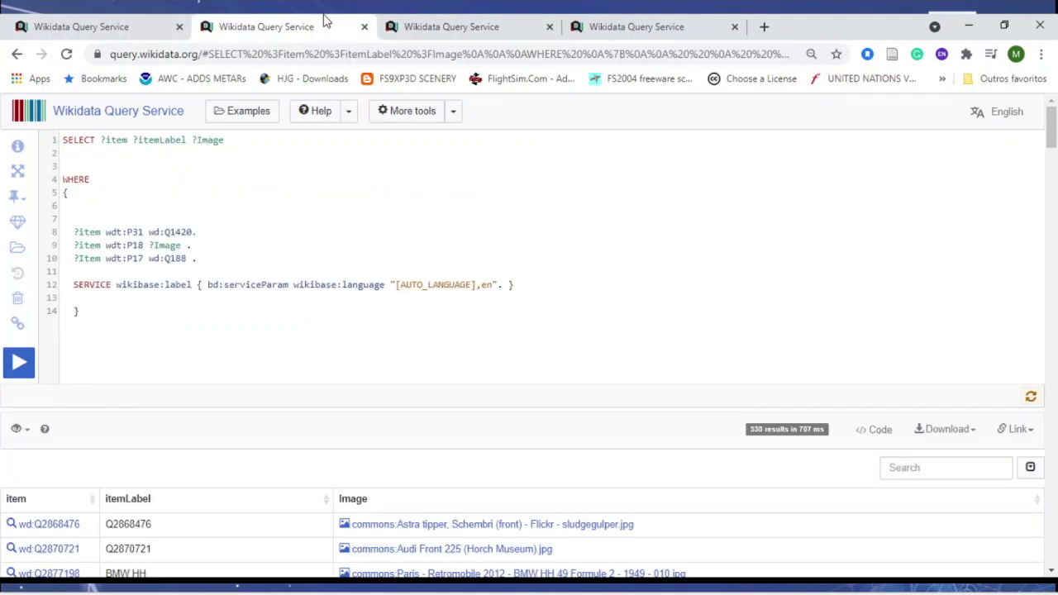
pyautogui.click(460, 21)
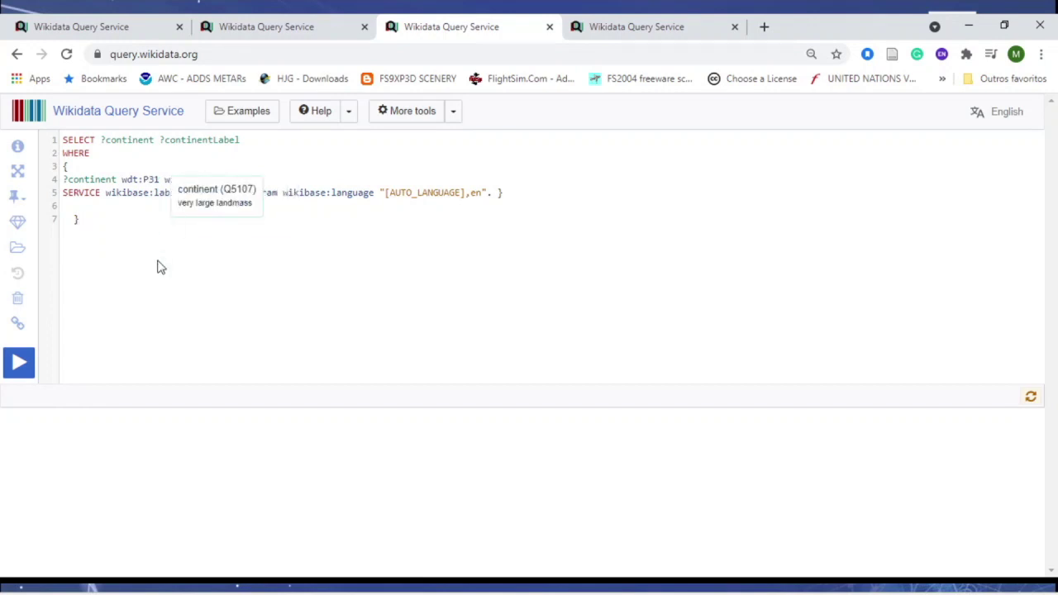
pyautogui.click(20, 362)
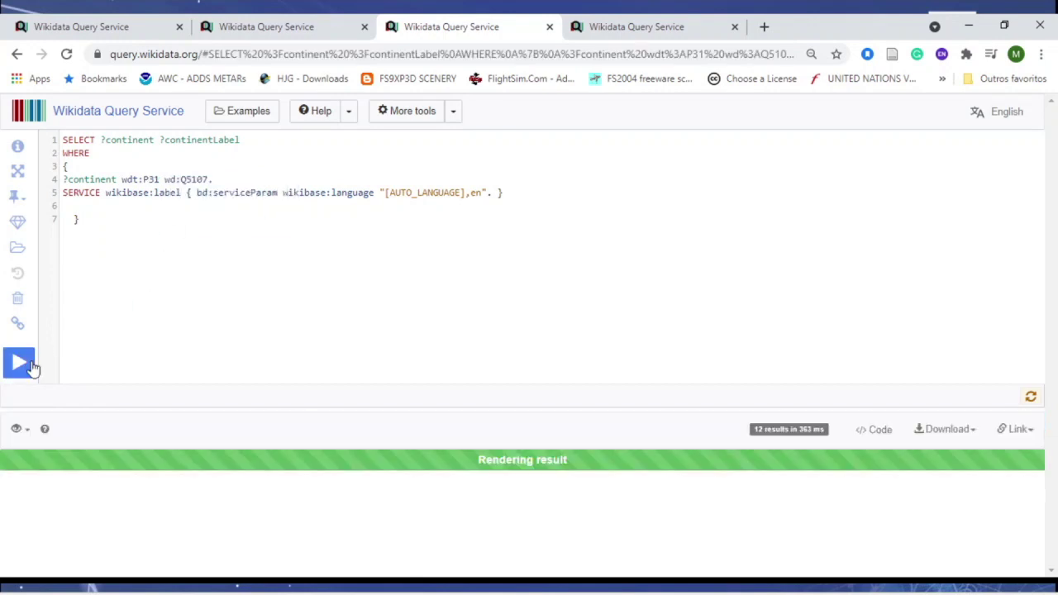
pyautogui.scroll(-3, 460, 425)
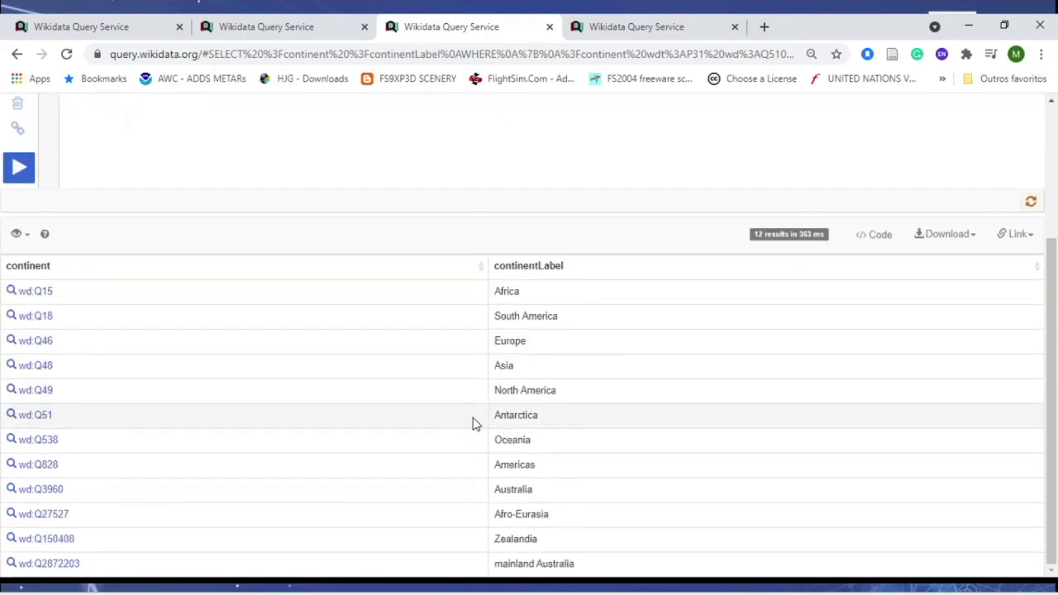
pyautogui.scroll(3, 472, 423)
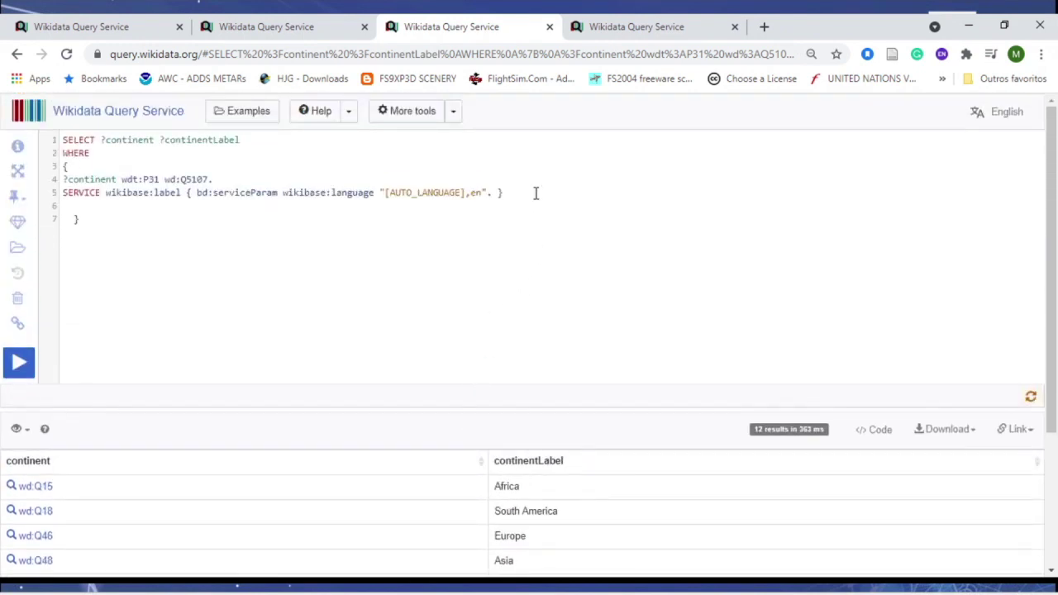
# Add the line ?continent wd:P18 ?Image below the label service line of the continent query.
pyautogui.press('Return')
pyautogui.press('Return')
pyautogui.write('/')
pyautogui.write('?')
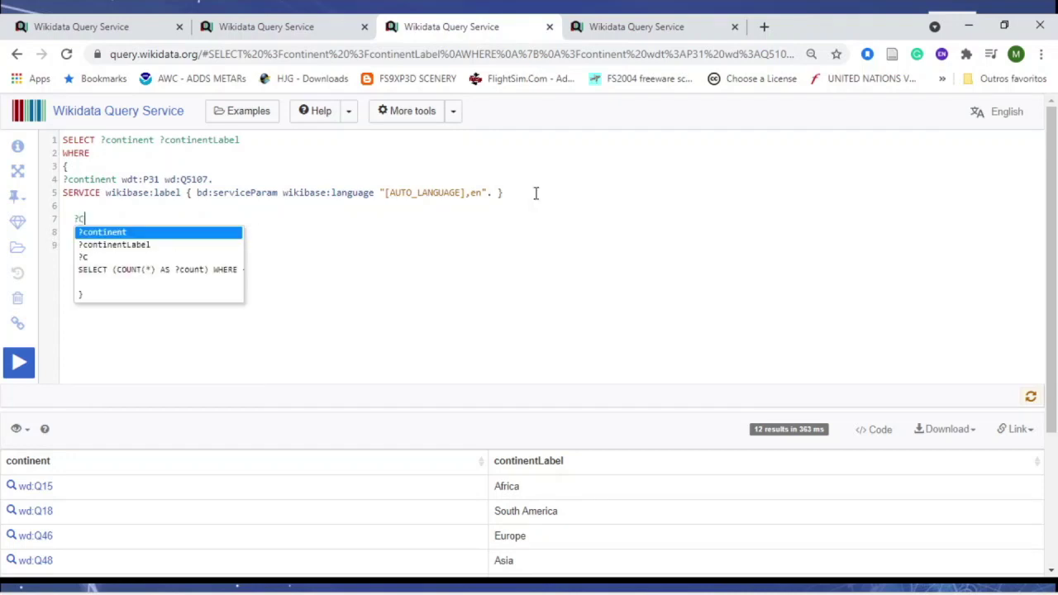
pyautogui.click(130, 232)
pyautogui.write('wd')
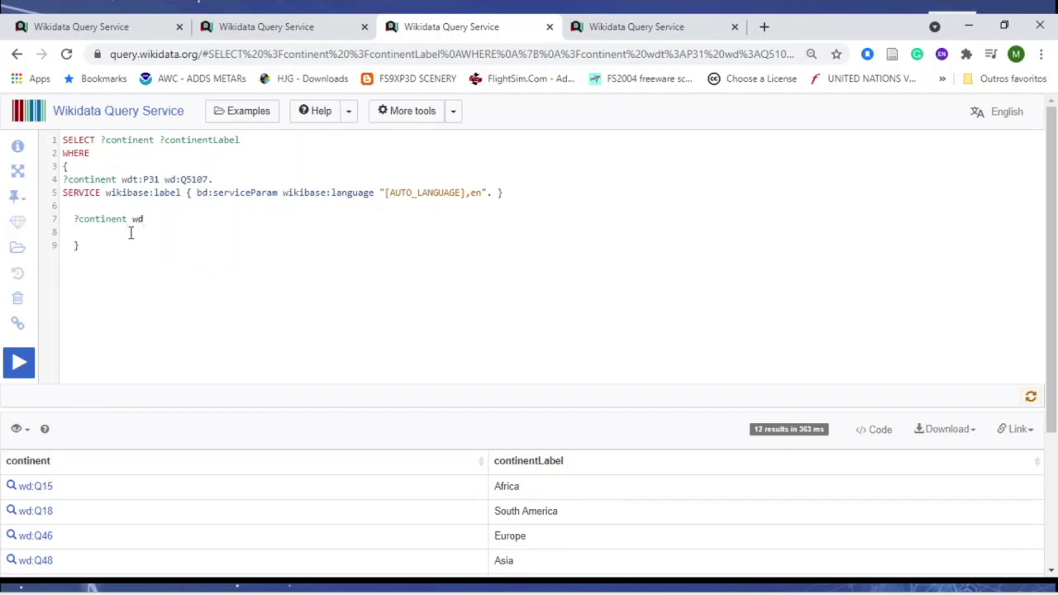
pyautogui.write(':')
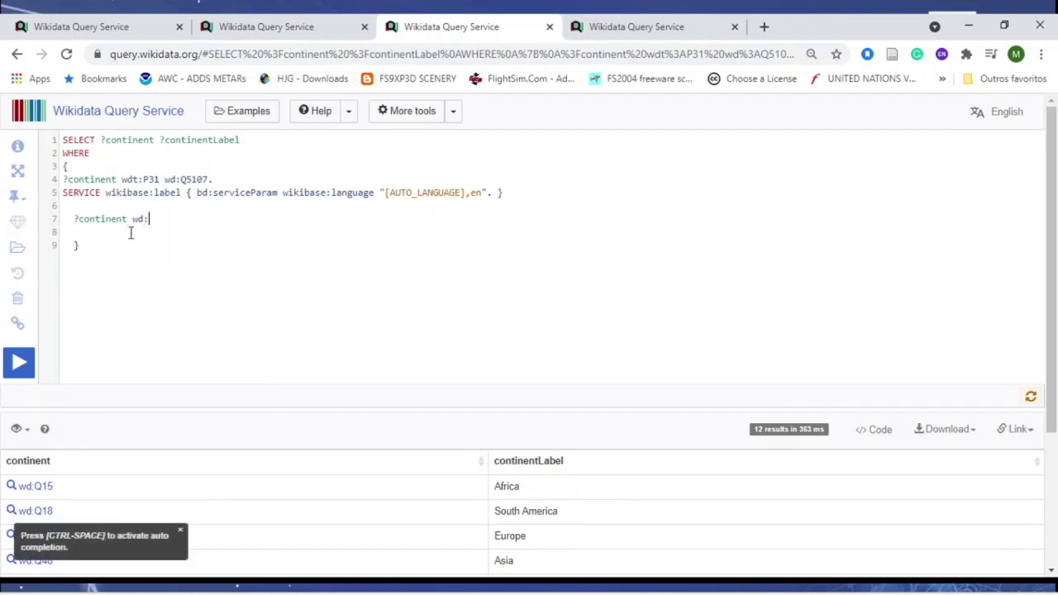
pyautogui.write('P18')
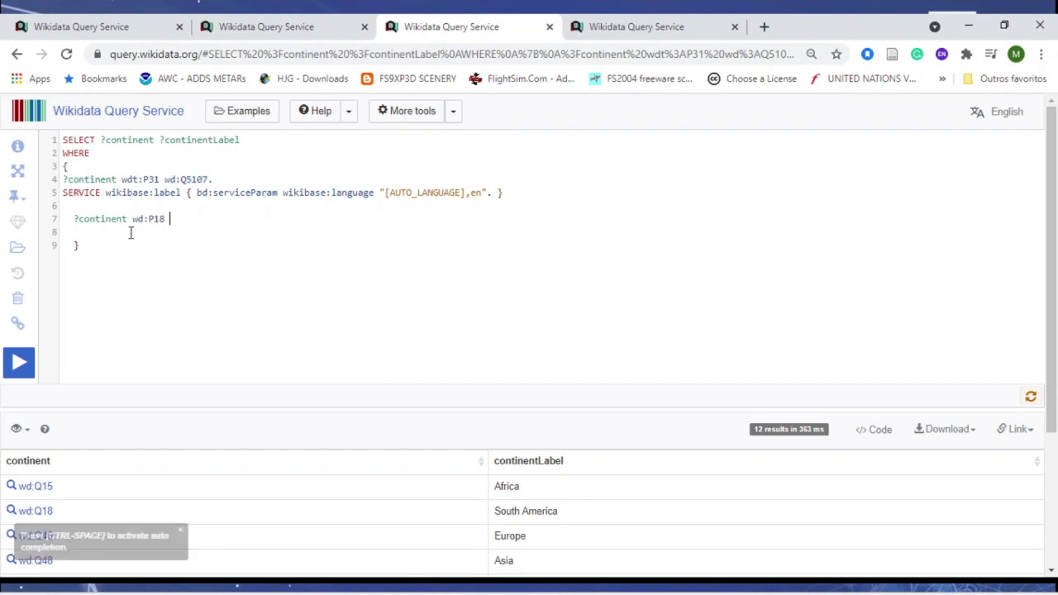
pyautogui.write(' ?')
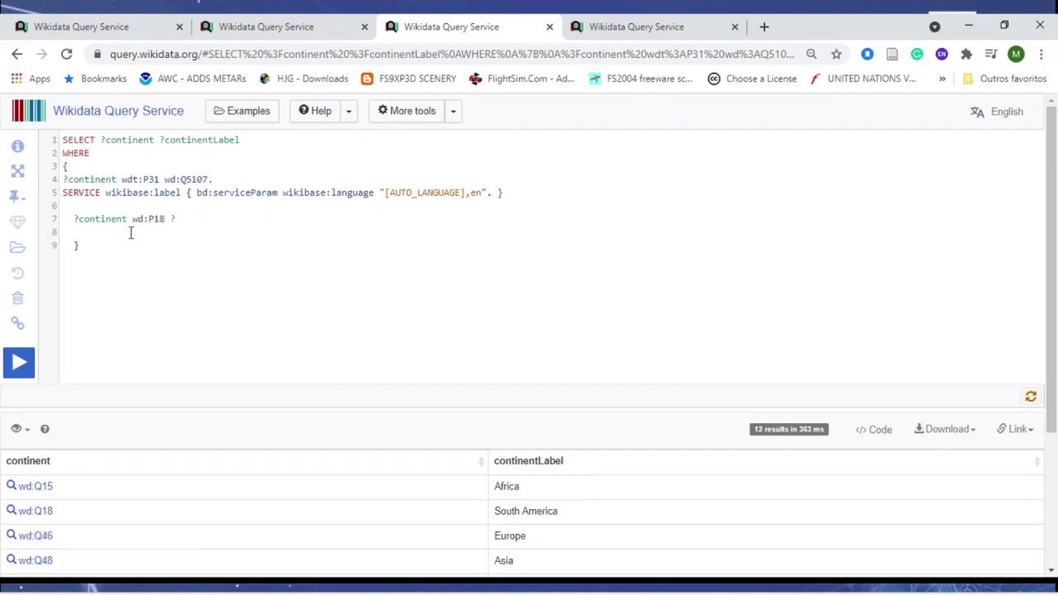
pyautogui.write('Image')
# Add ?Iamge to the SELECT line after ?continentLabel and run the query.
pyautogui.click(297, 140)
pyautogui.write('?Iam')
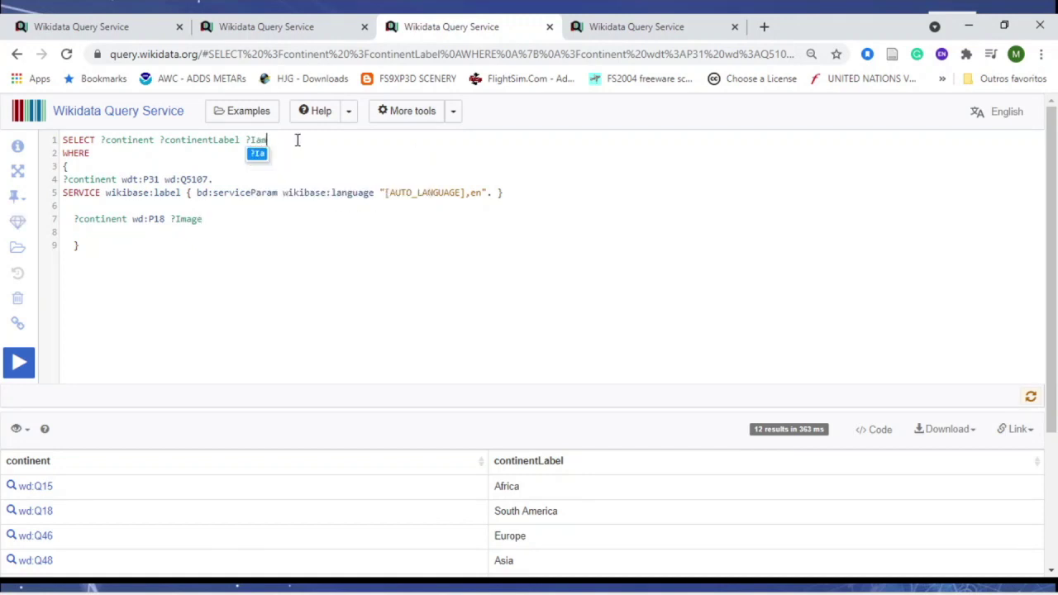
pyautogui.write('ge')
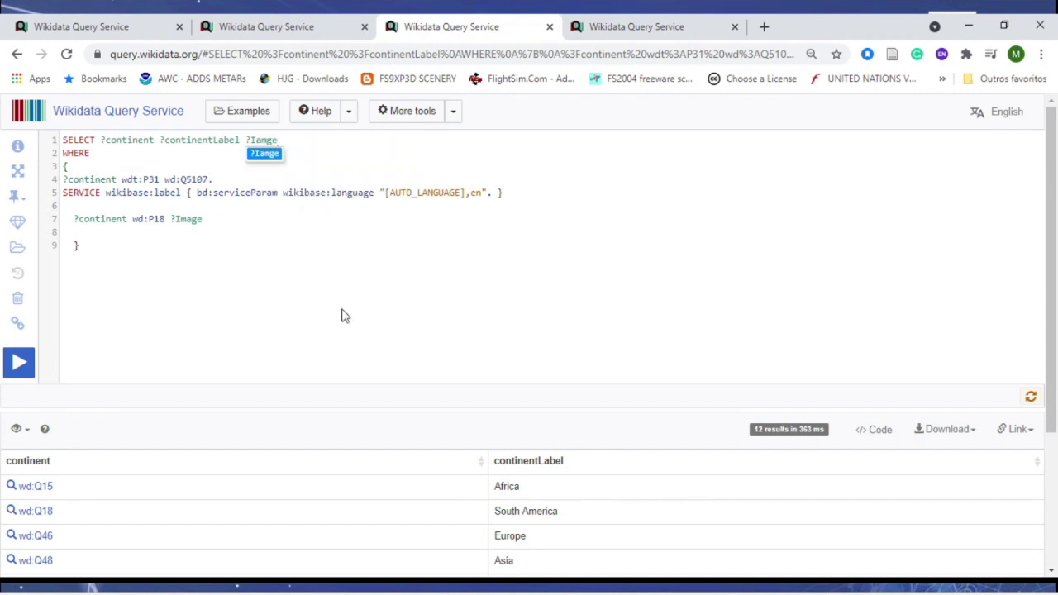
pyautogui.click(15, 366)
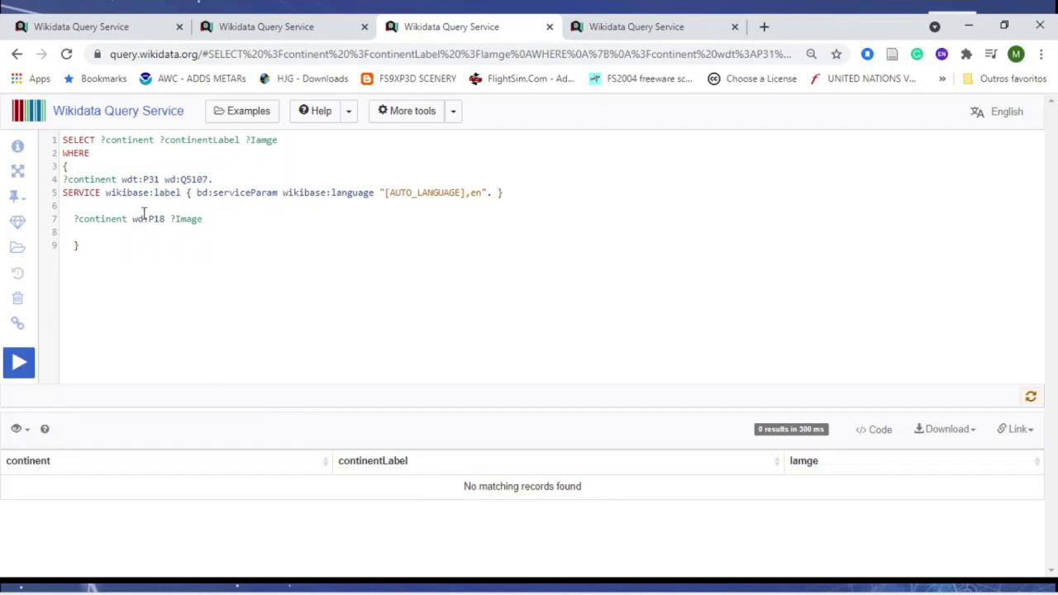
# Check the P18 code on line 7, change its prefix from wd: to wdt: and rerun the query.
pyautogui.moveTo(153, 219)
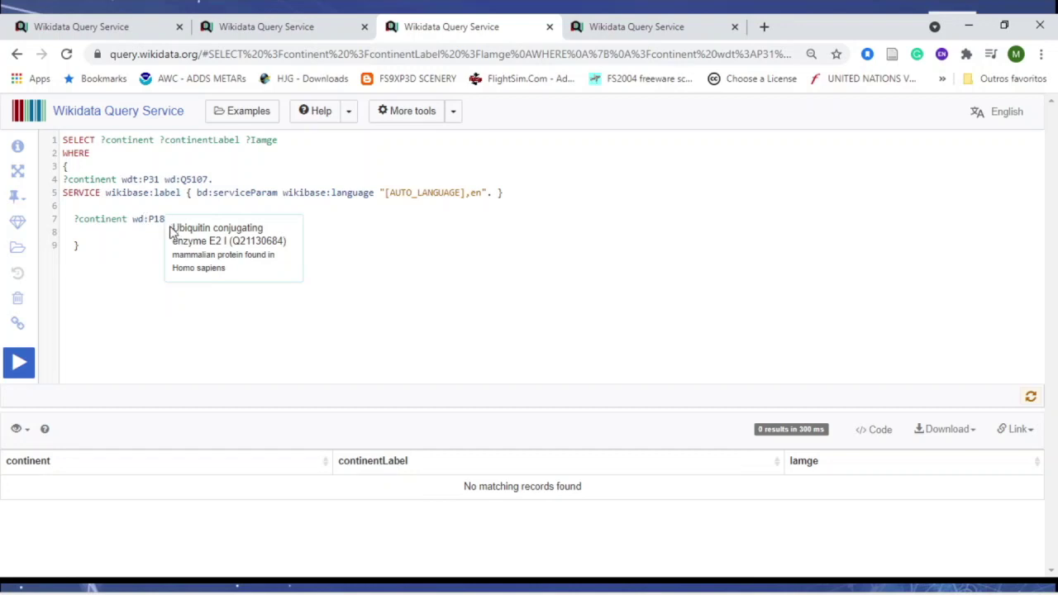
pyautogui.write('t')
pyautogui.press('End')
pyautogui.write('?Image')
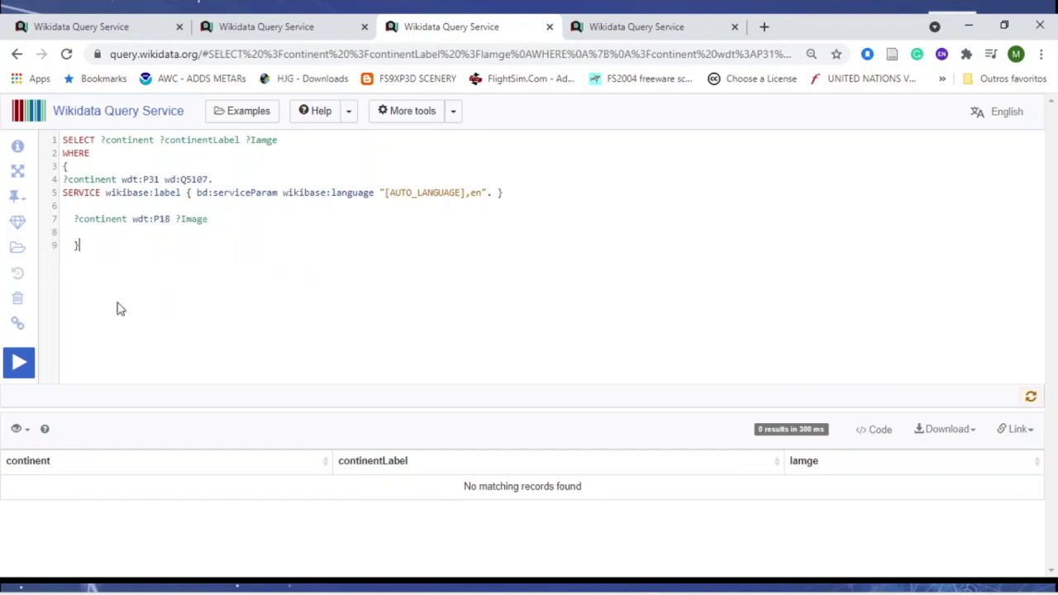
pyautogui.click(27, 353)
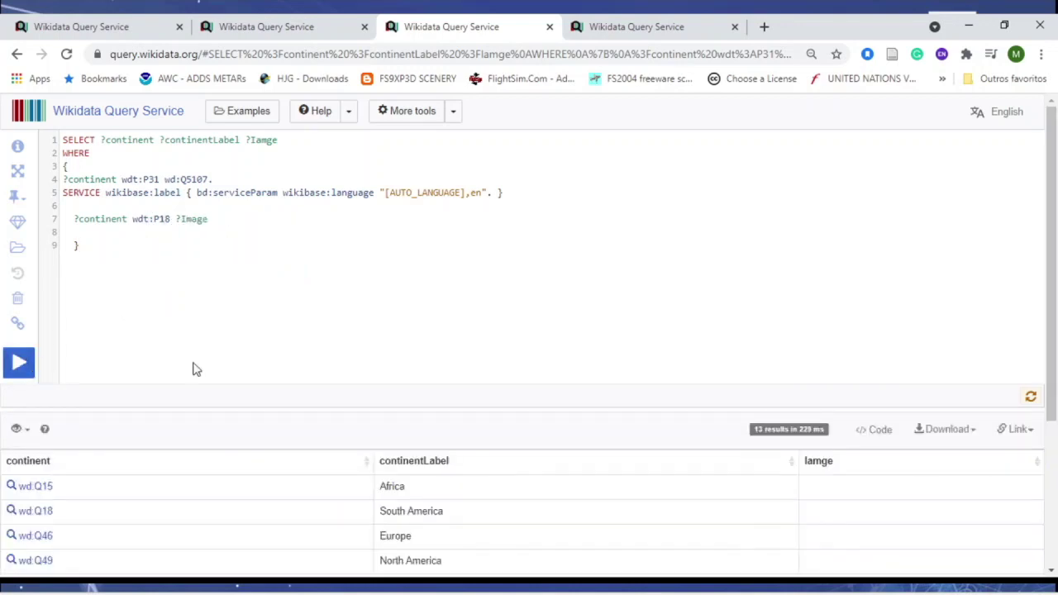
# Correct ?Iamge to ?Image in the SELECT line, rerun the query and review the image links.
pyautogui.scroll(-3, 360, 378)
pyautogui.scroll(3, 398, 378)
pyautogui.press('BackSpace')
pyautogui.write('a')
pyautogui.click(16, 366)
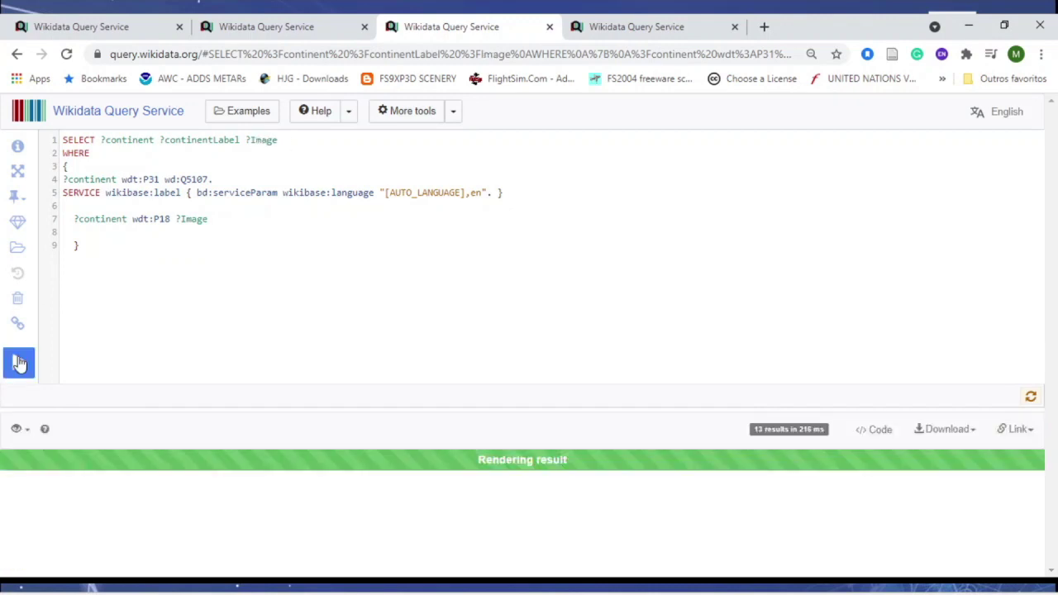
pyautogui.scroll(-3, 457, 314)
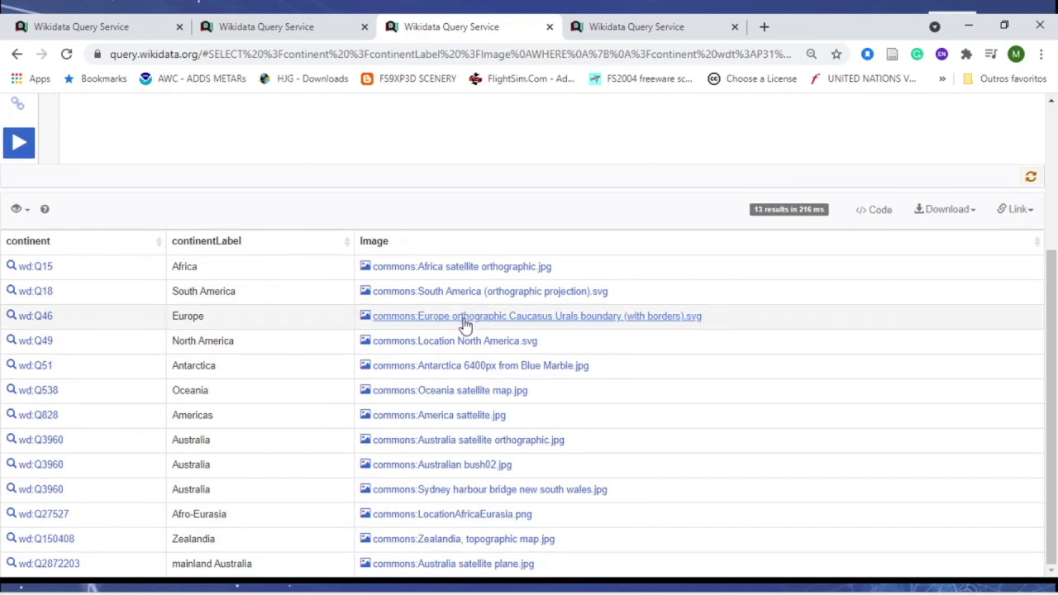
# Display the continent results as an image grid and look through the continent pictures.
pyautogui.click(23, 213)
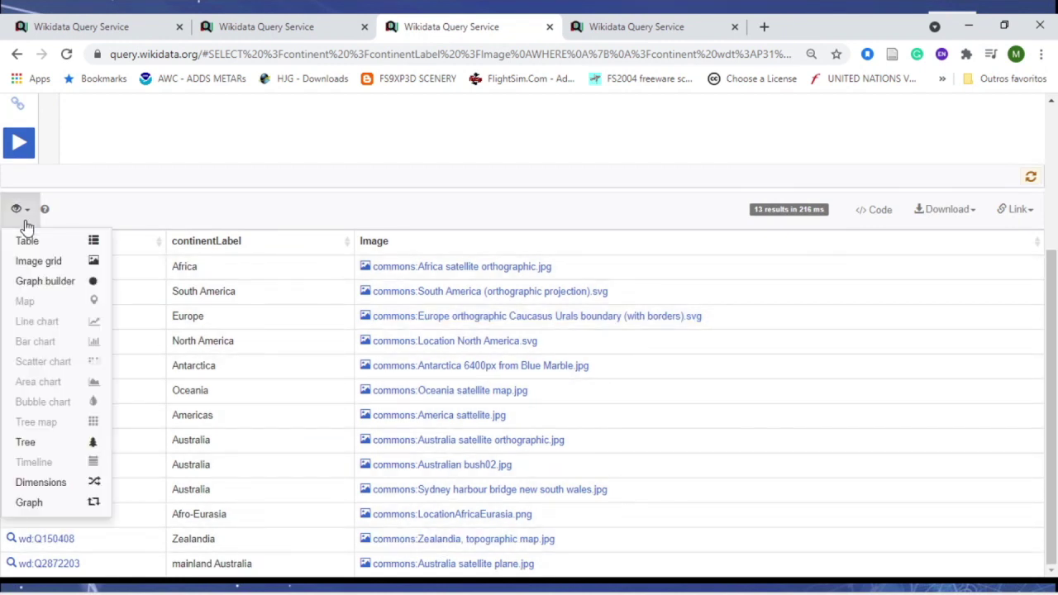
pyautogui.click(52, 265)
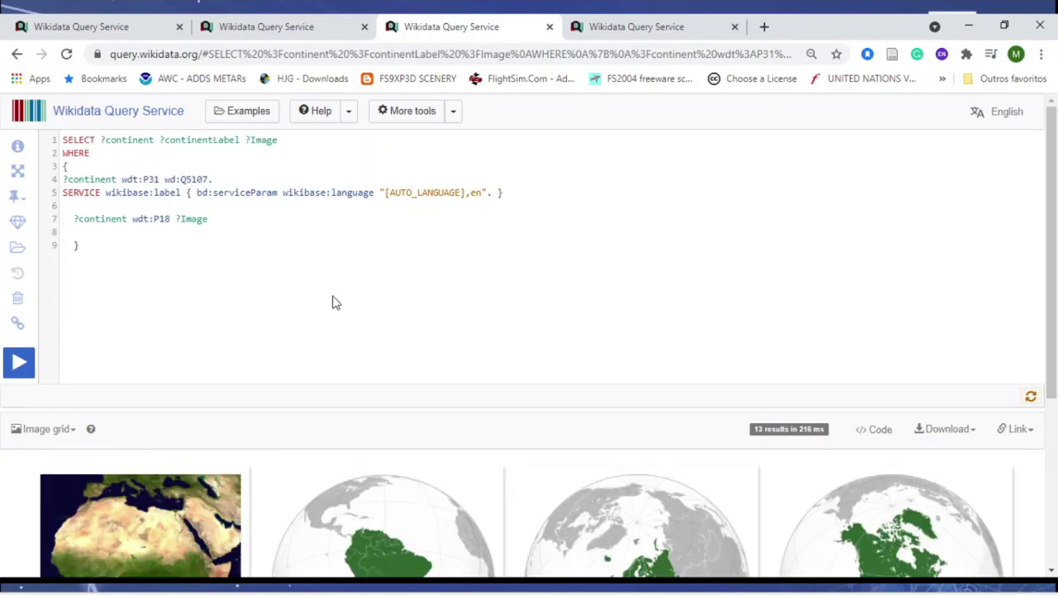
pyautogui.scroll(-3, 354, 306)
pyautogui.scroll(-3, 351, 333)
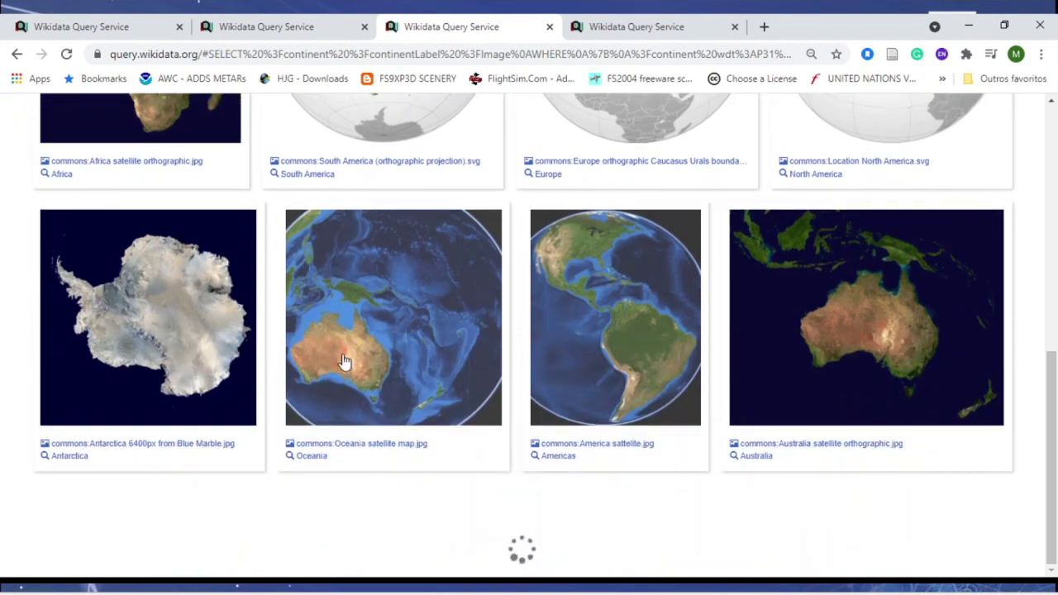
pyautogui.scroll(-5, 342, 366)
pyautogui.scroll(6, 339, 371)
pyautogui.scroll(6, 339, 372)
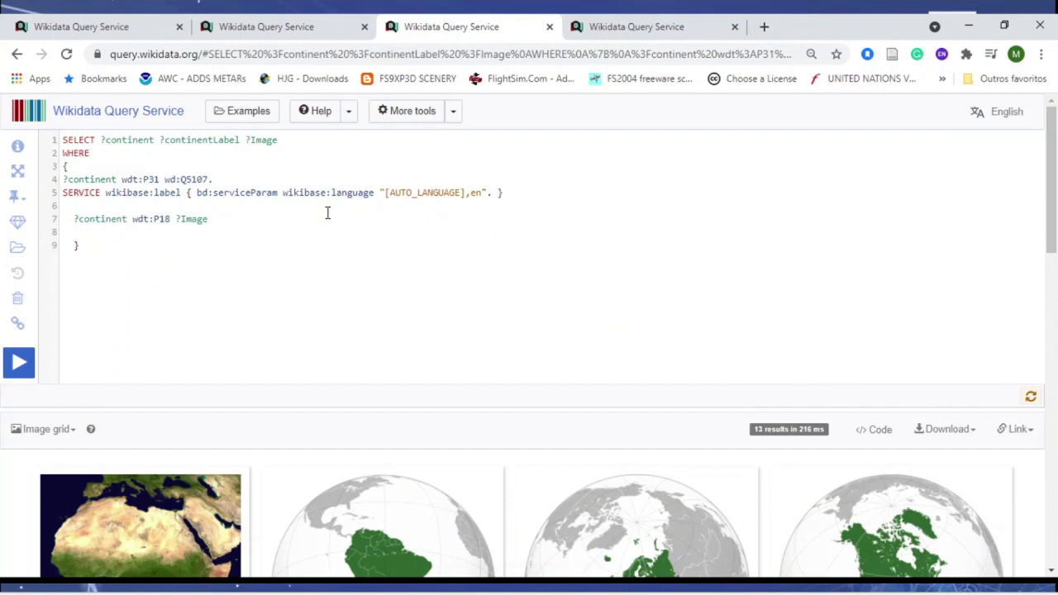
# Run the molecule query in the fourth browser tab and view the Demecolcine.svg picture linked in its results.
pyautogui.click(328, 214)
pyautogui.click(608, 23)
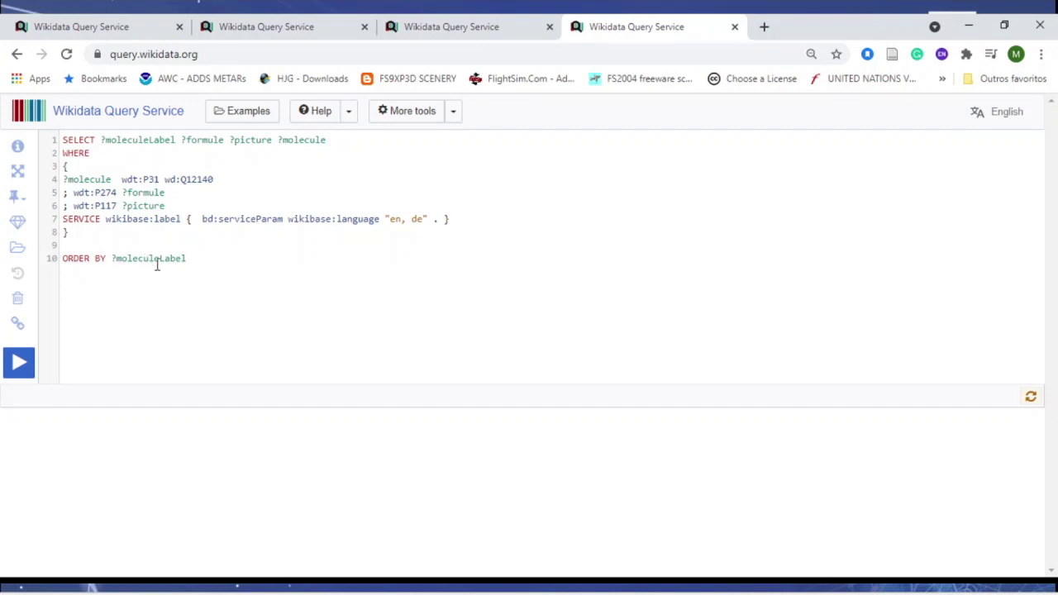
pyautogui.click(18, 362)
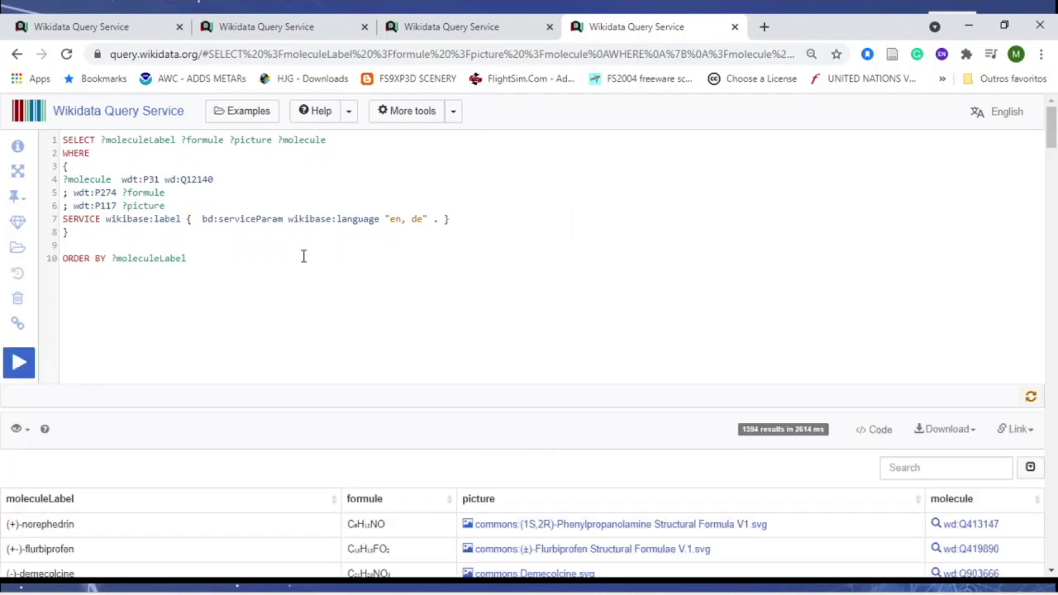
pyautogui.scroll(-4, 302, 255)
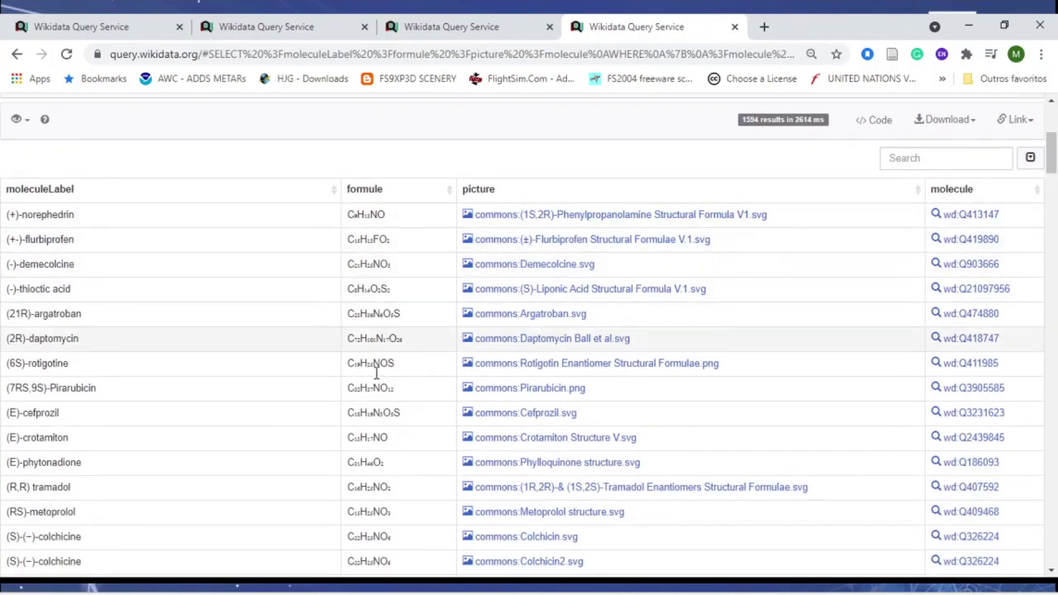
pyautogui.click(531, 265)
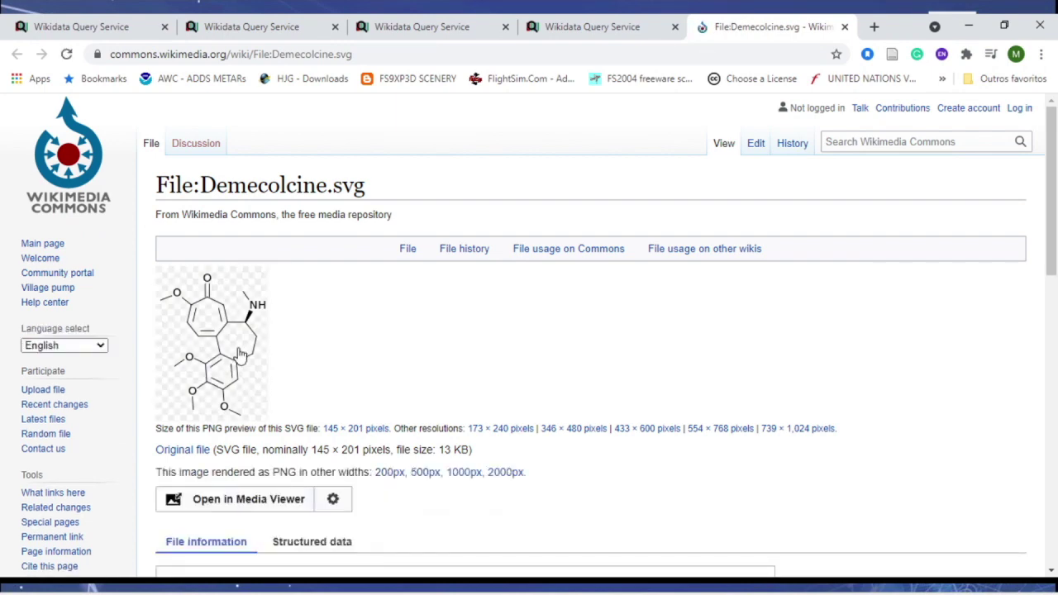
pyautogui.click(845, 26)
# Display the molecule results as an image grid and look through the structural formula pictures.
pyautogui.scroll(3, 165, 256)
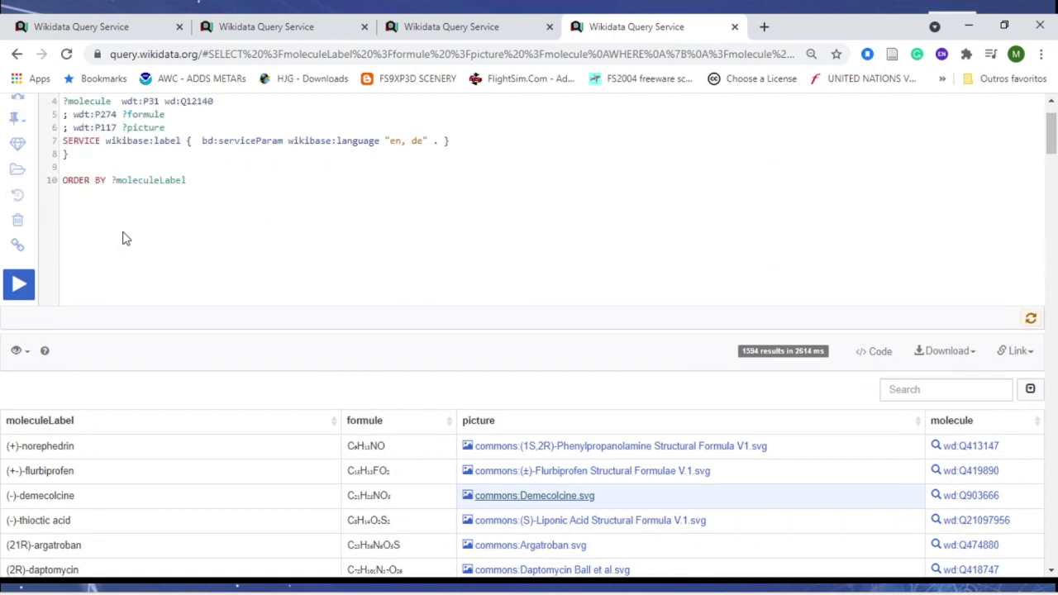
pyautogui.click(20, 353)
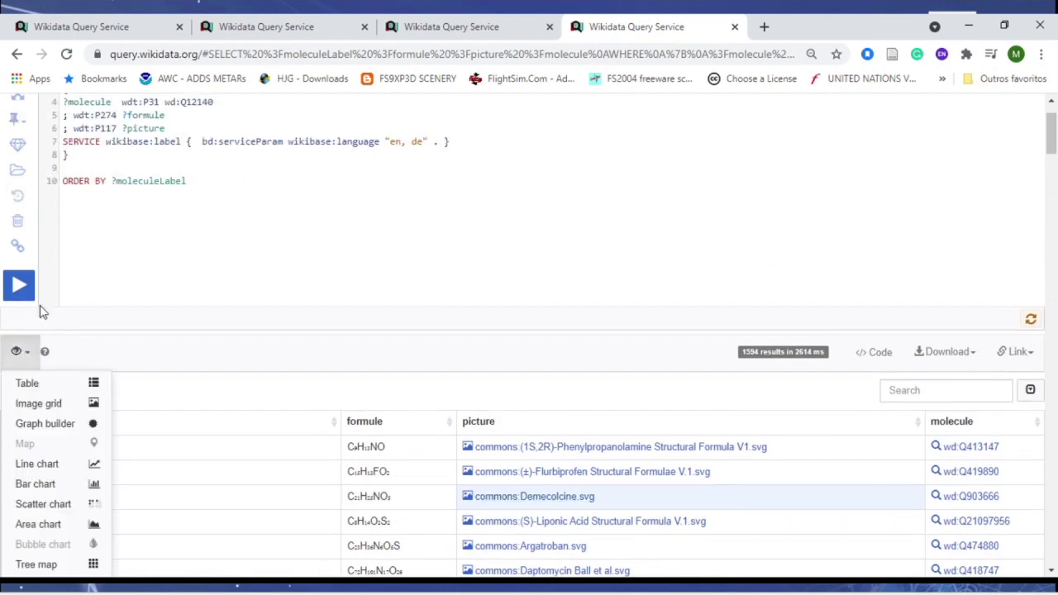
pyautogui.click(45, 404)
pyautogui.scroll(-6, 446, 351)
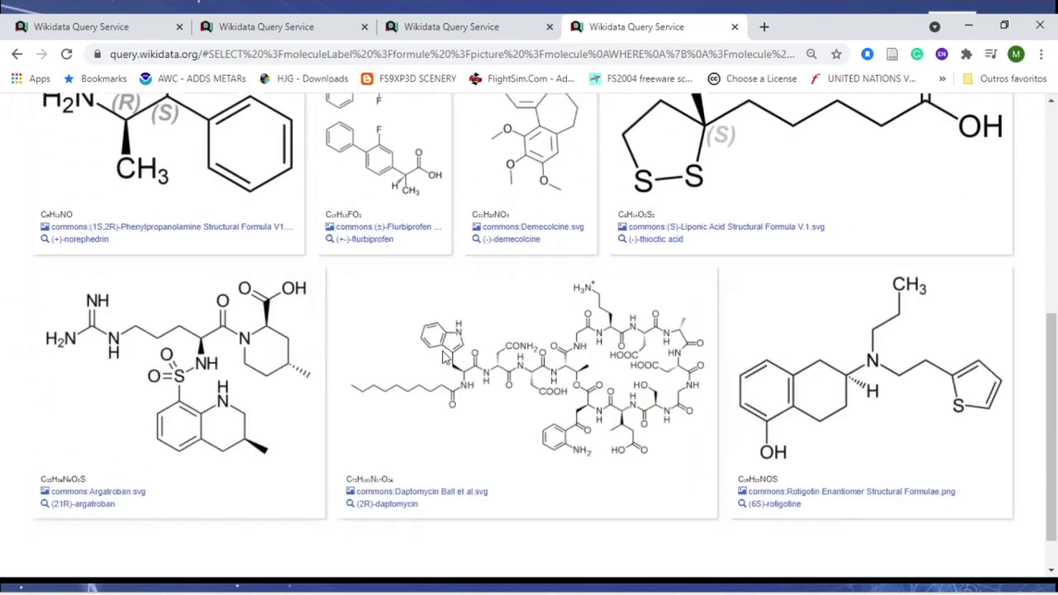
pyautogui.scroll(-10, 432, 380)
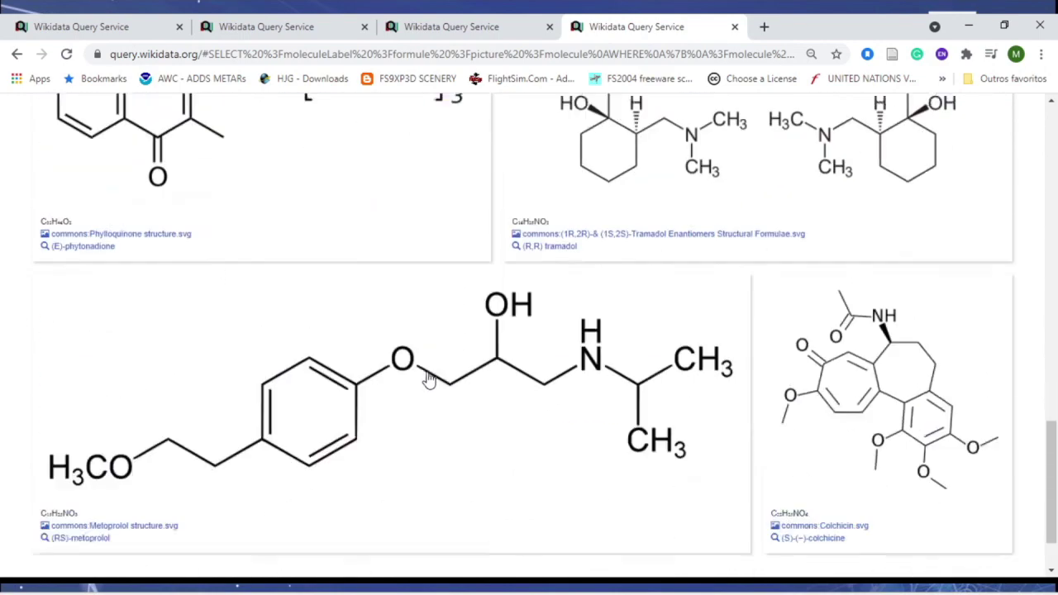
pyautogui.scroll(15, 429, 382)
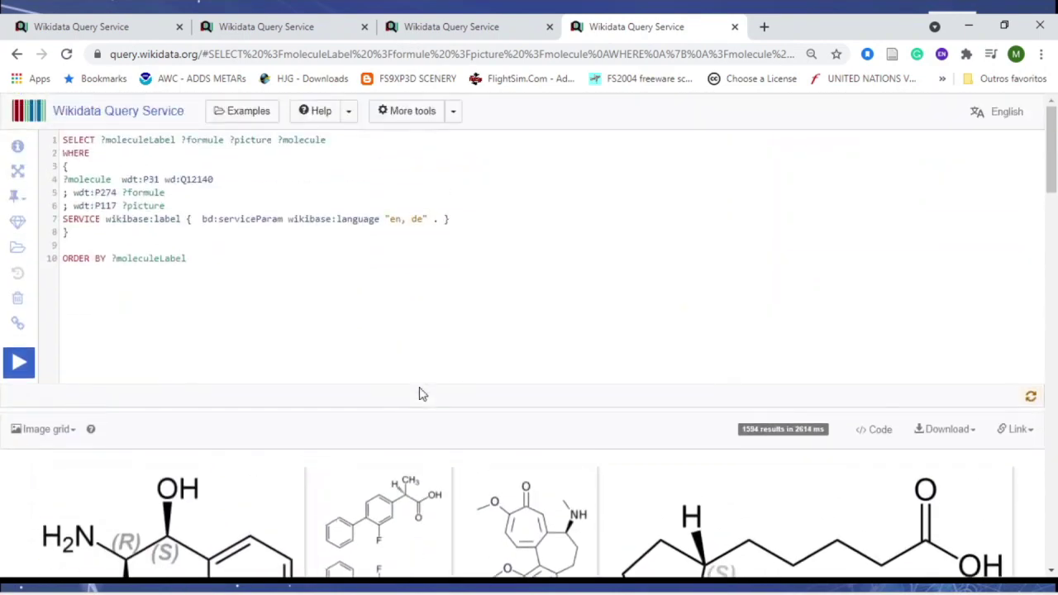
# Load the Cats example query, run it and review the listed items.
pyautogui.click(236, 114)
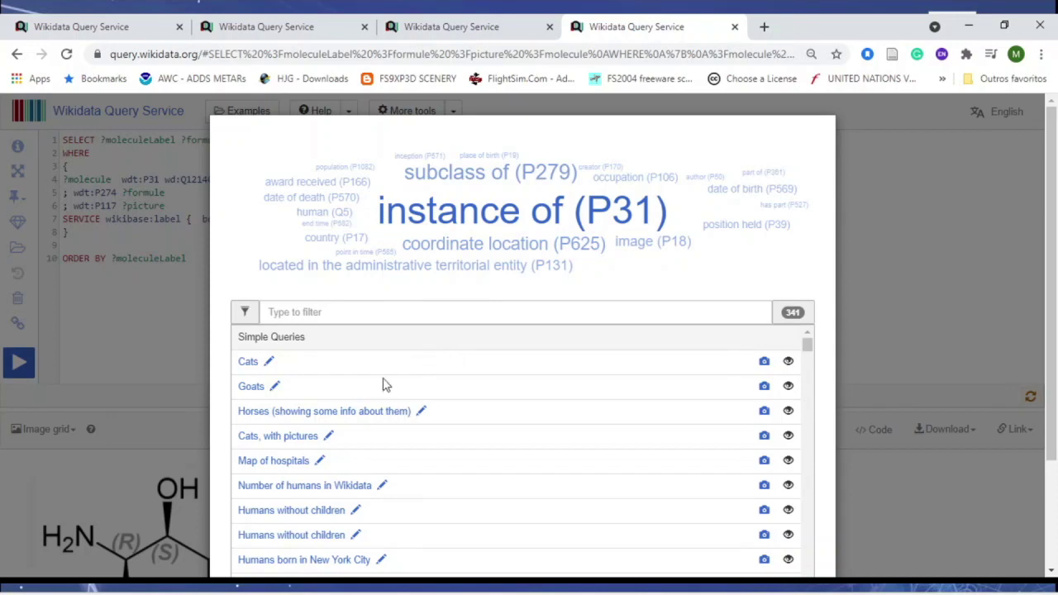
pyautogui.click(248, 362)
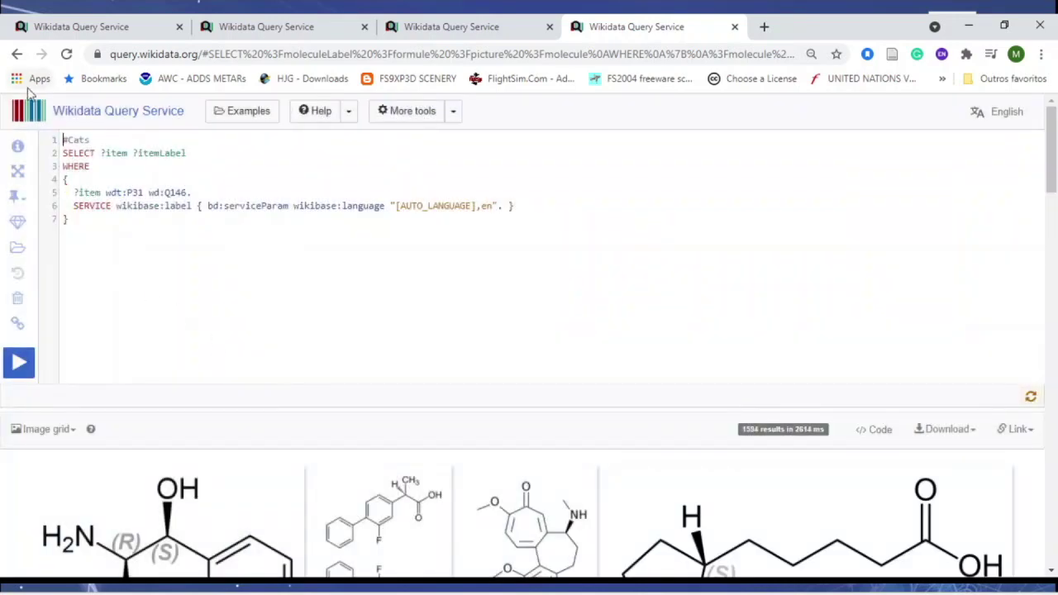
pyautogui.click(19, 365)
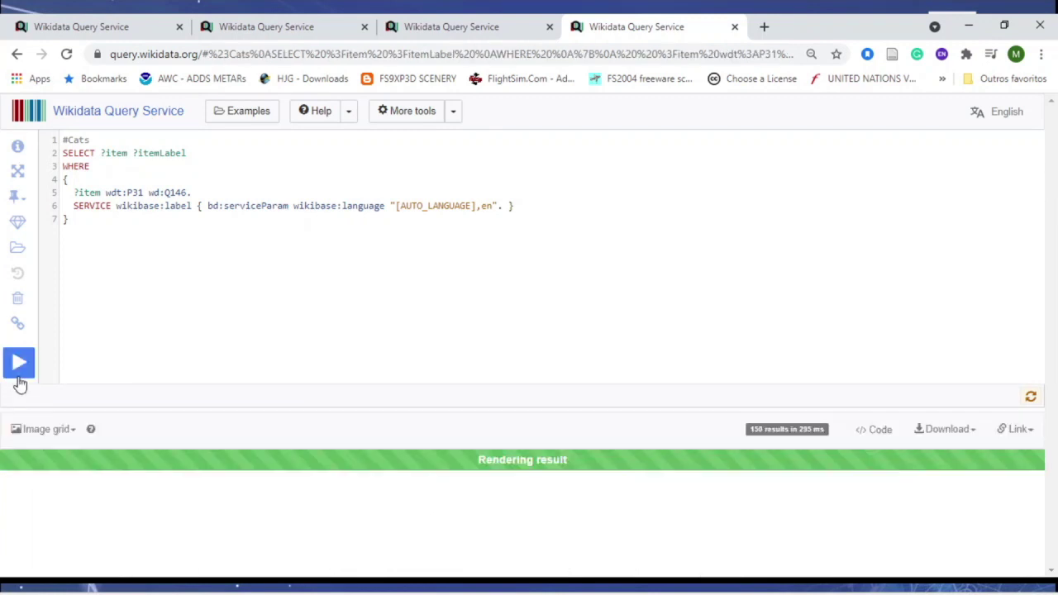
pyautogui.scroll(-6, 583, 438)
pyautogui.scroll(5, 583, 437)
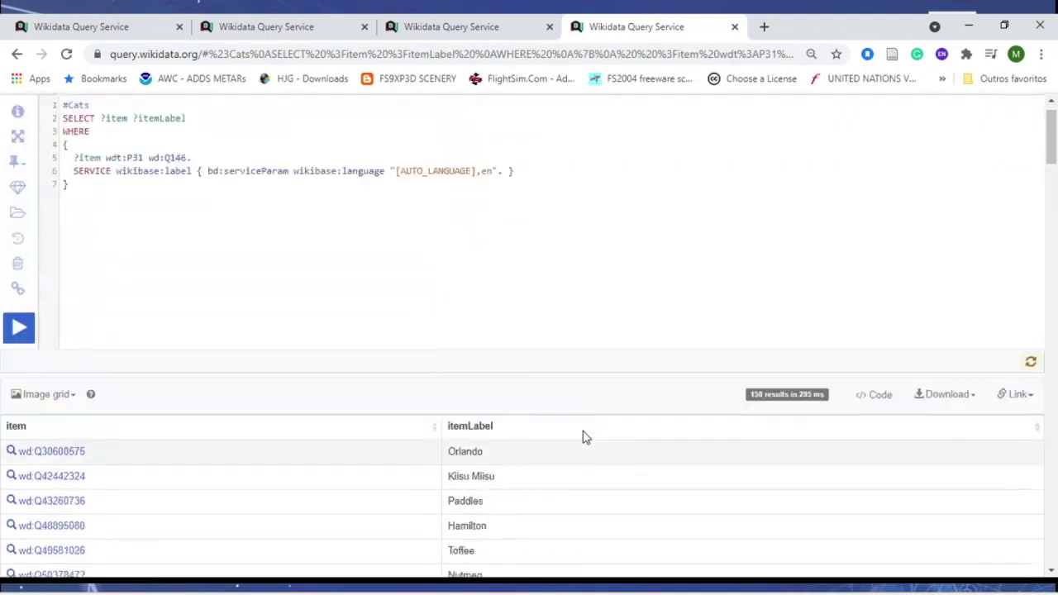
pyautogui.scroll(1, 584, 438)
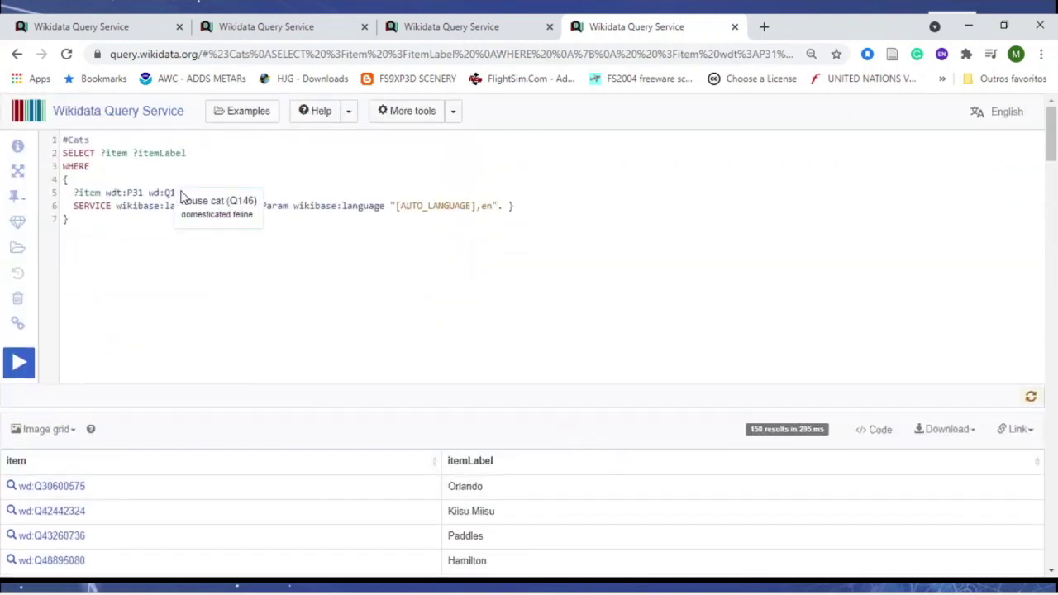
# Replace the house cat code on line 5 with dog (Q144), rerun the query and review the listed dogs.
pyautogui.moveTo(172, 192)
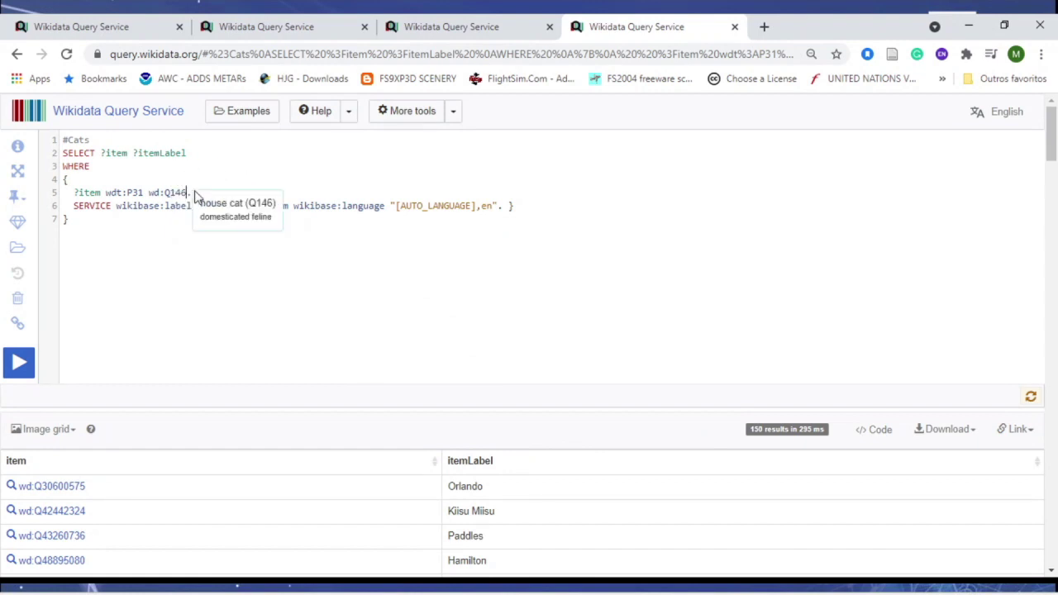
pyautogui.press('BackSpace')
pyautogui.press('BackSpace')
pyautogui.press('BackSpace')
pyautogui.hotkey('ctrl', 'space')
pyautogui.write('do')
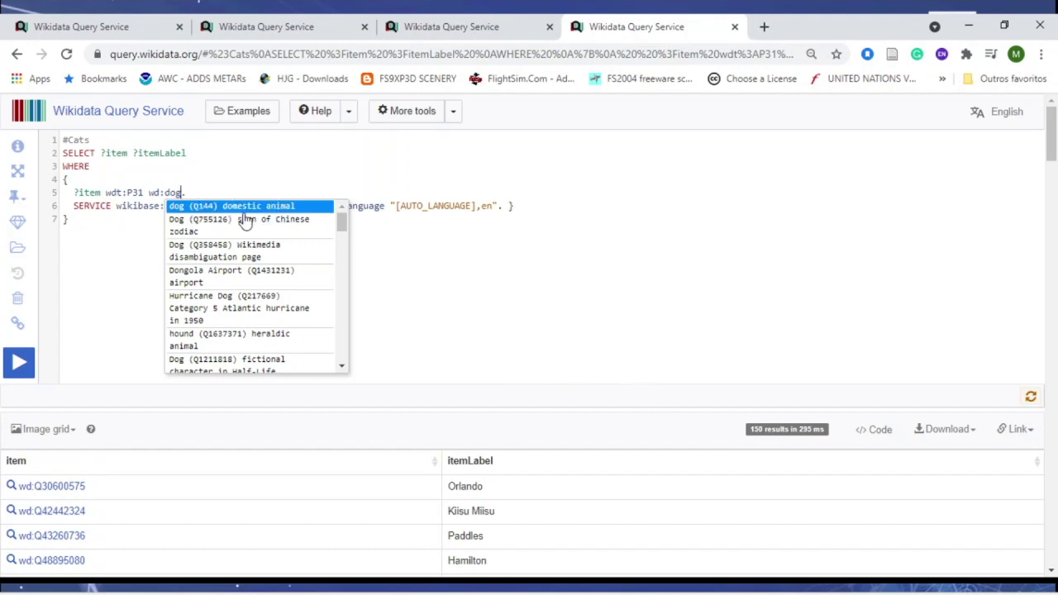
pyautogui.press('Return')
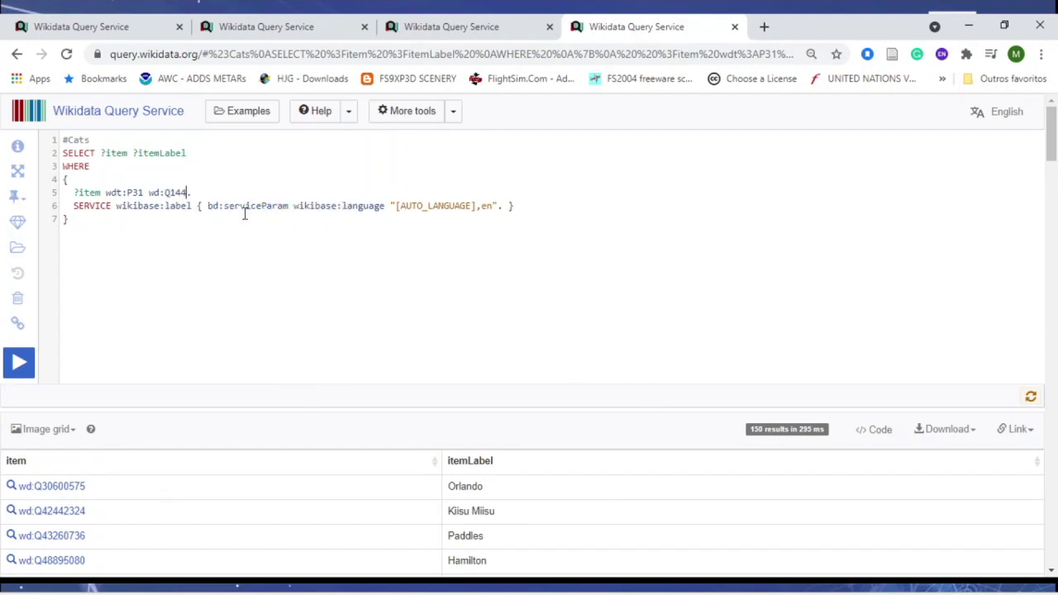
pyautogui.click(20, 366)
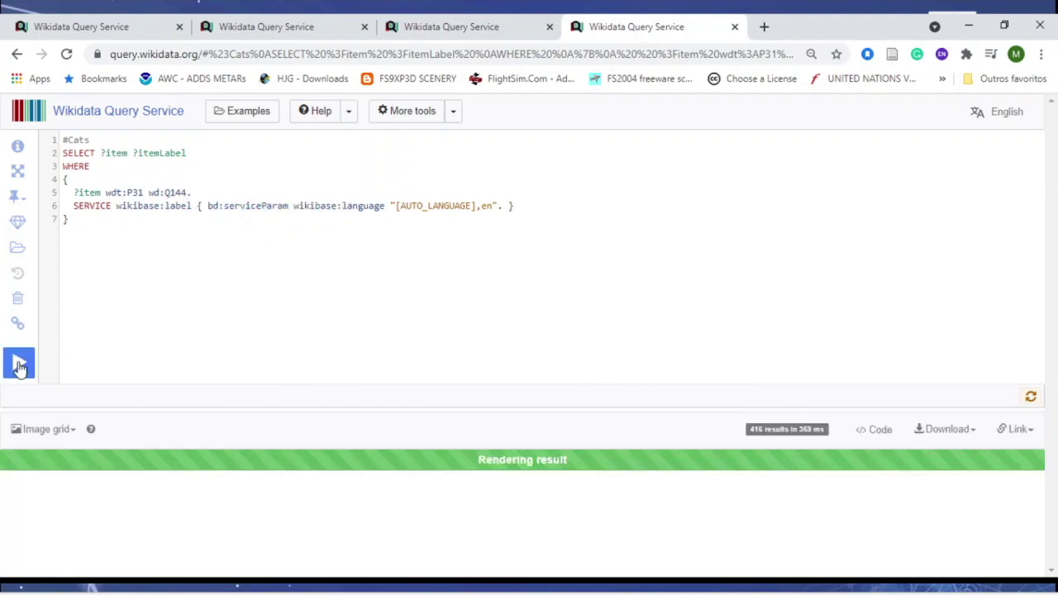
pyautogui.scroll(-6, 597, 339)
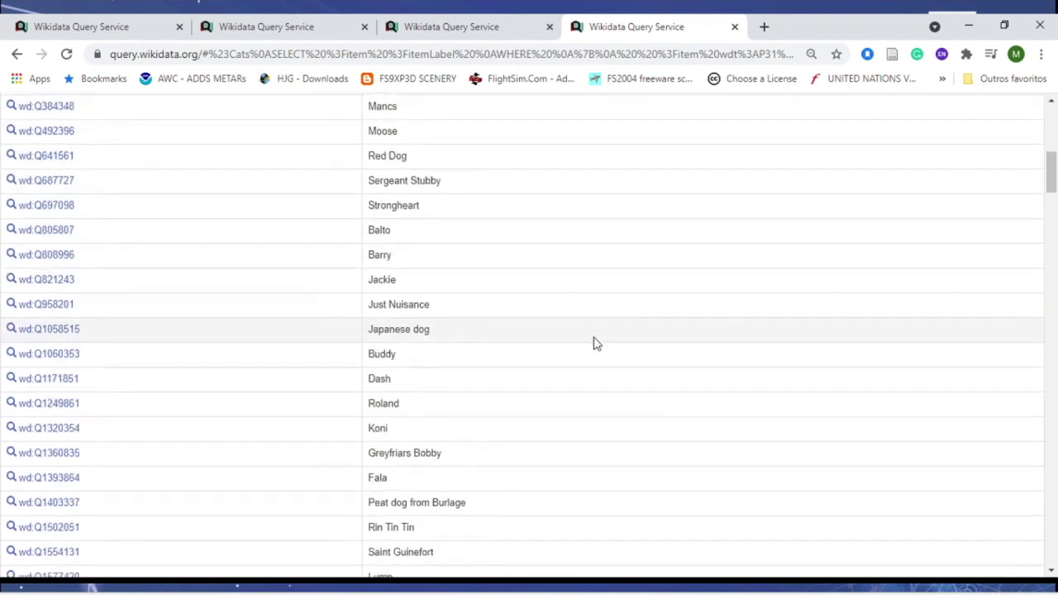
pyautogui.scroll(5, 313, 269)
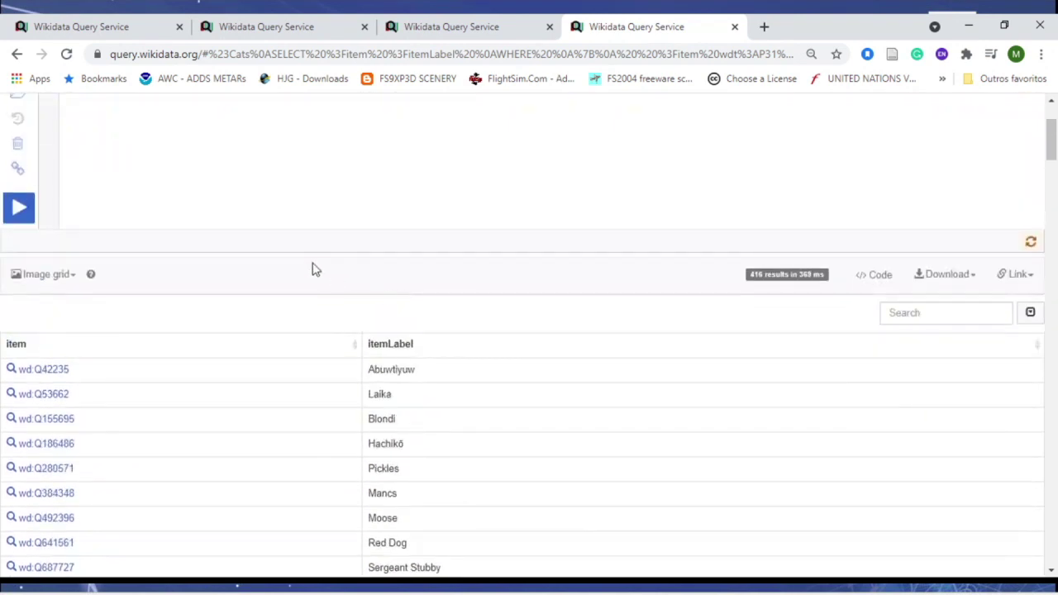
pyautogui.scroll(2, 313, 269)
# Add the line ?item wdt:P18 ?Image below the dog condition in the WHERE block.
pyautogui.moveTo(232, 194)
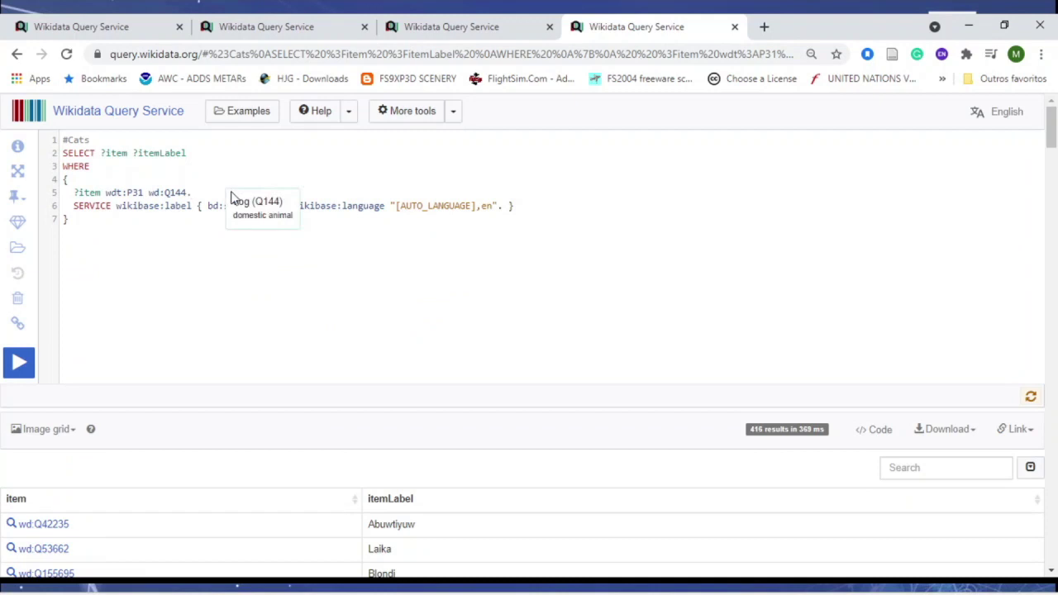
pyautogui.press('Return')
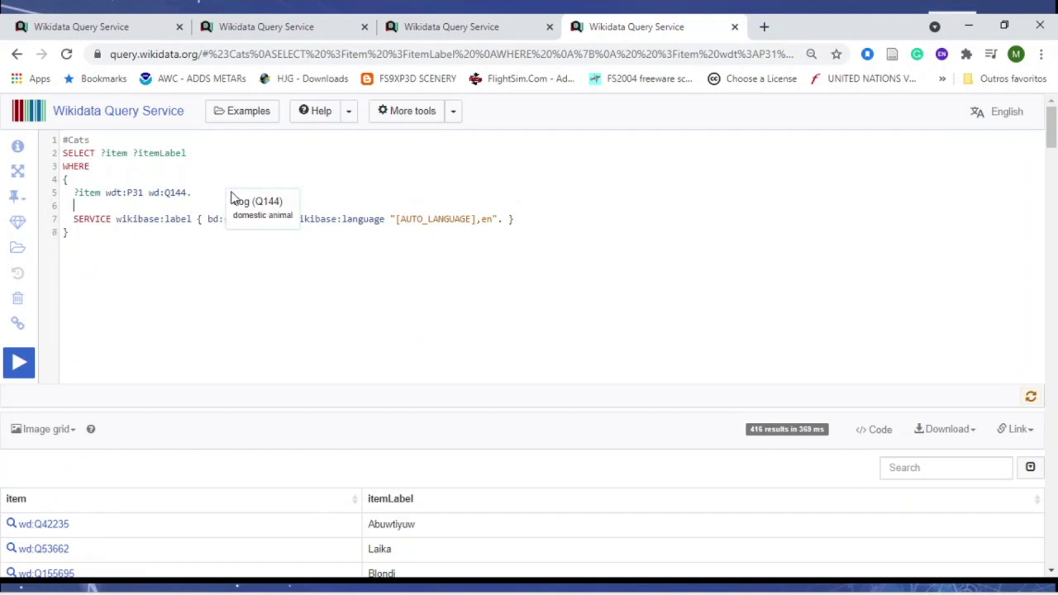
pyautogui.write('?')
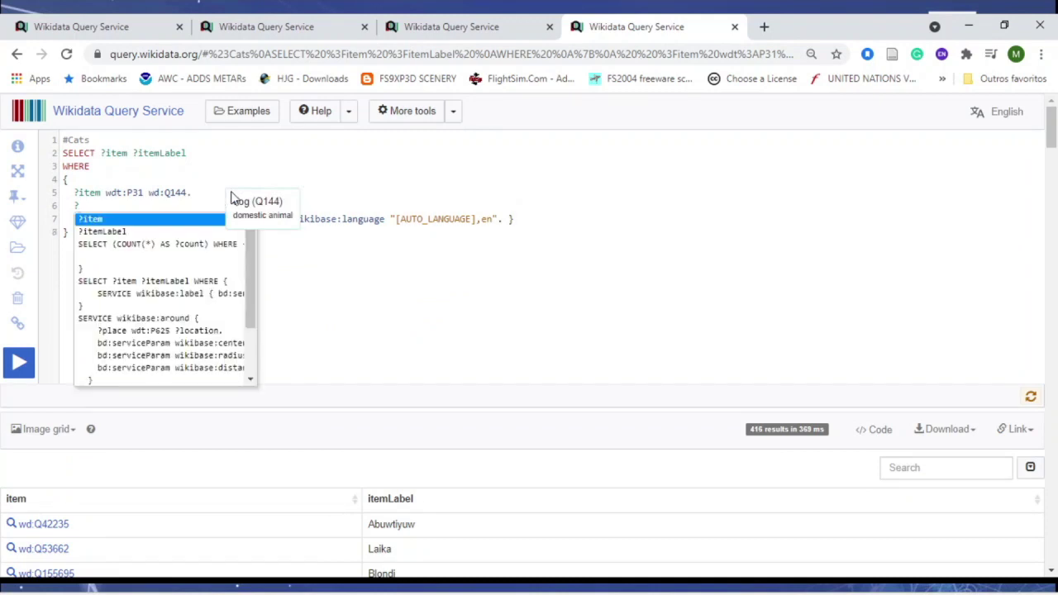
pyautogui.write('item wd')
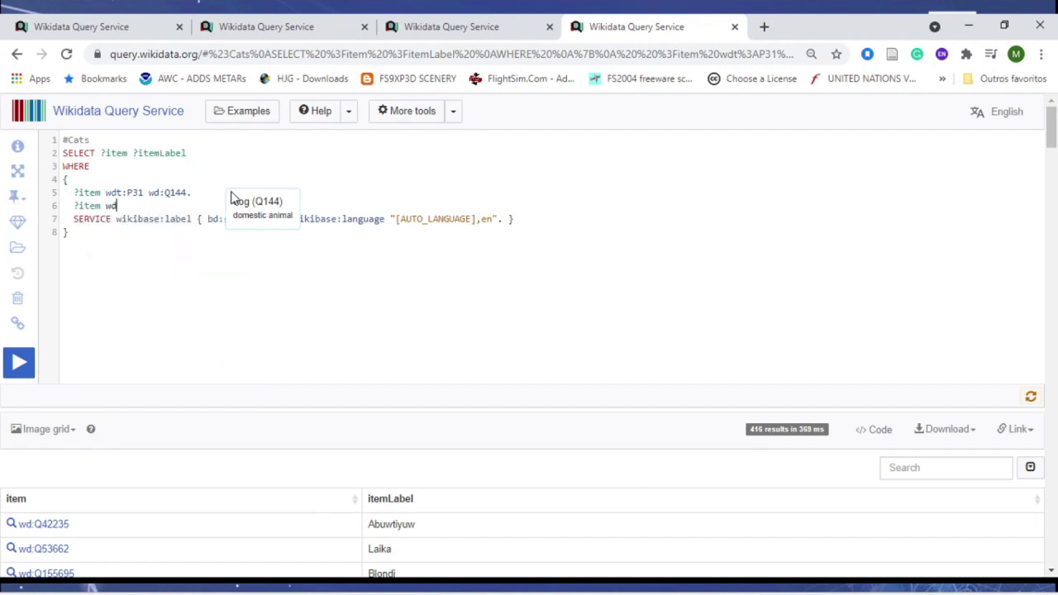
pyautogui.write('t:')
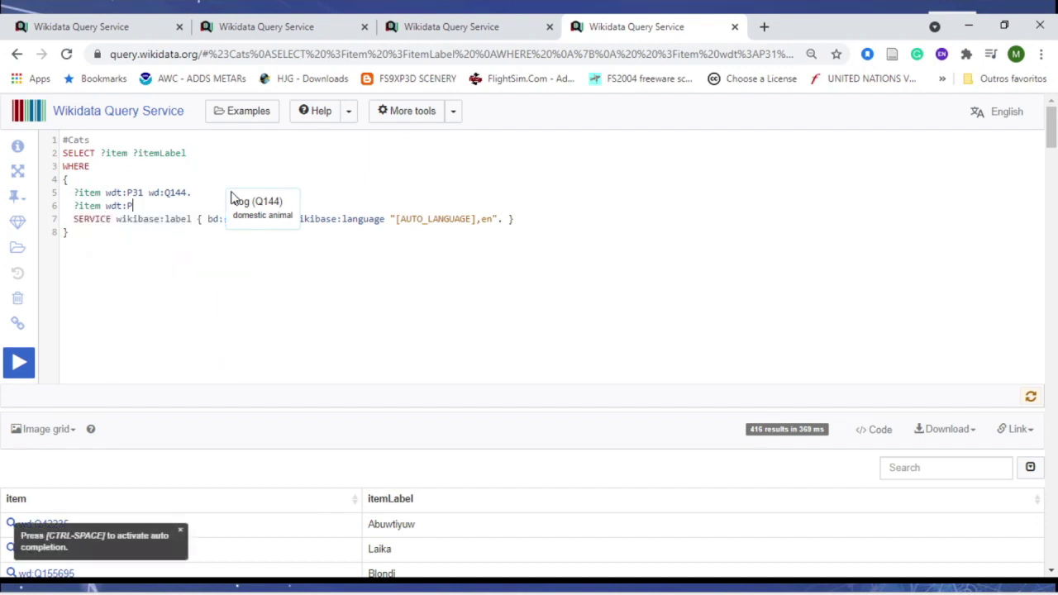
pyautogui.write('P18 ?Image')
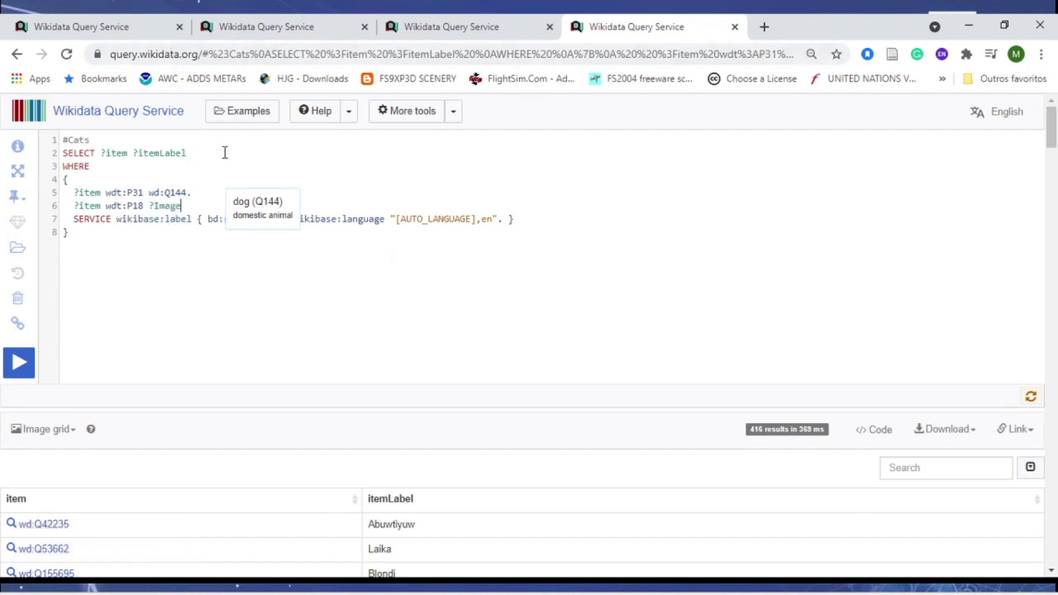
# Add ?Image to the SELECT line after ?itemLabel.
pyautogui.click(224, 152)
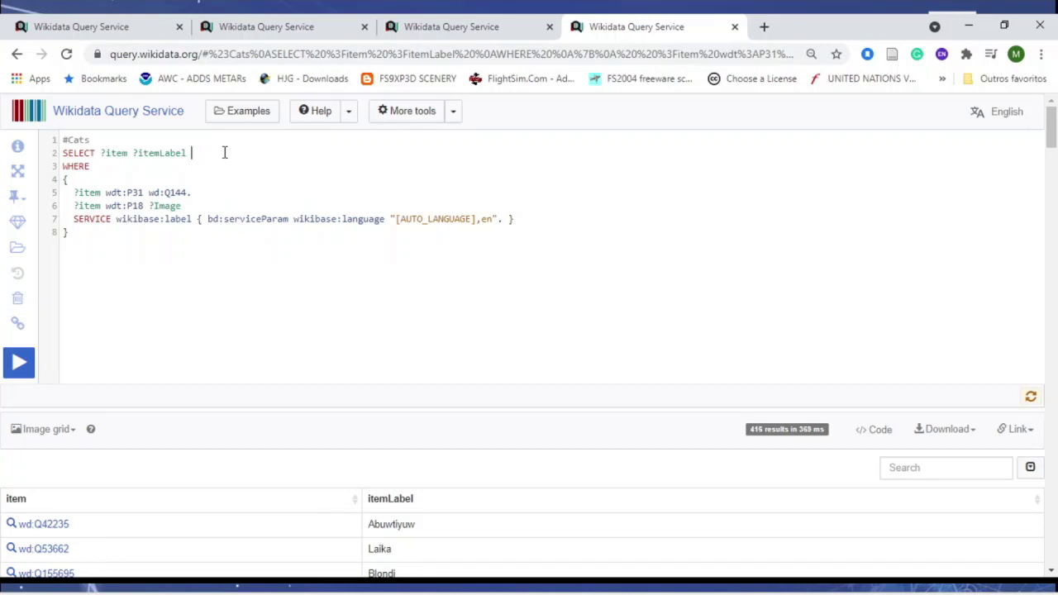
pyautogui.write('?')
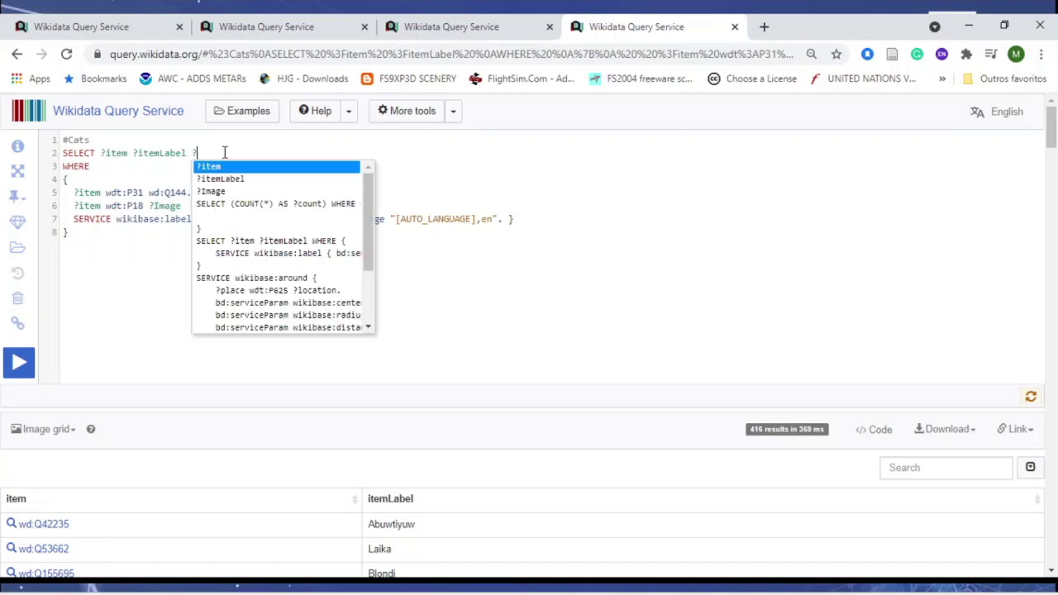
pyautogui.write('Image')
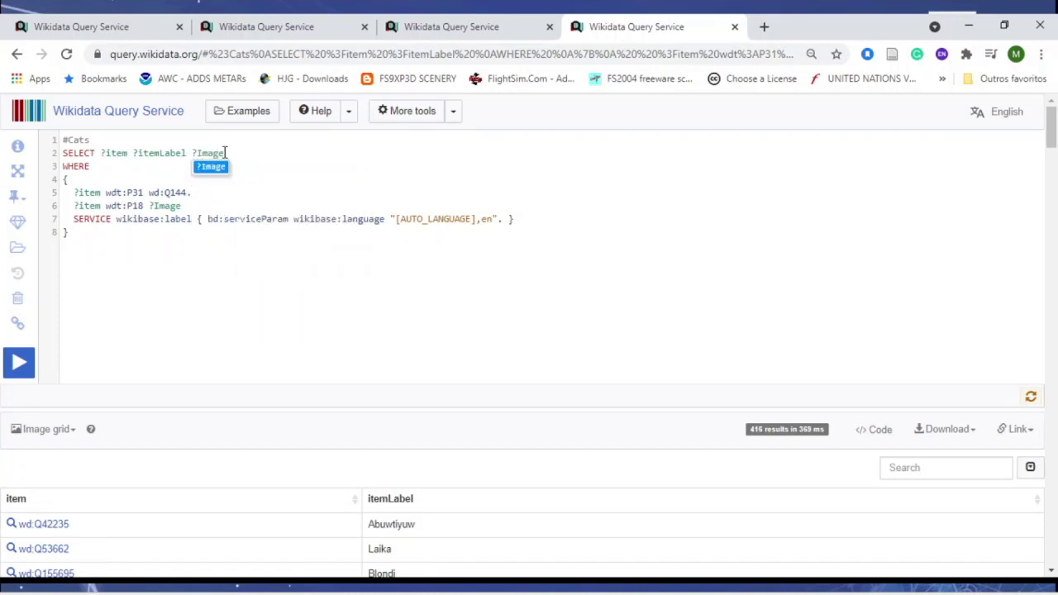
# Change the comment on line 1 to #Dog and run the query.
pyautogui.click(96, 136)
pyautogui.write('Do')
pyautogui.press('BackSpace')
pyautogui.press('BackSpace')
pyautogui.write('Dog')
pyautogui.press('BackSpace')
pyautogui.press('BackSpace')
pyautogui.write('og')
pyautogui.click(18, 367)
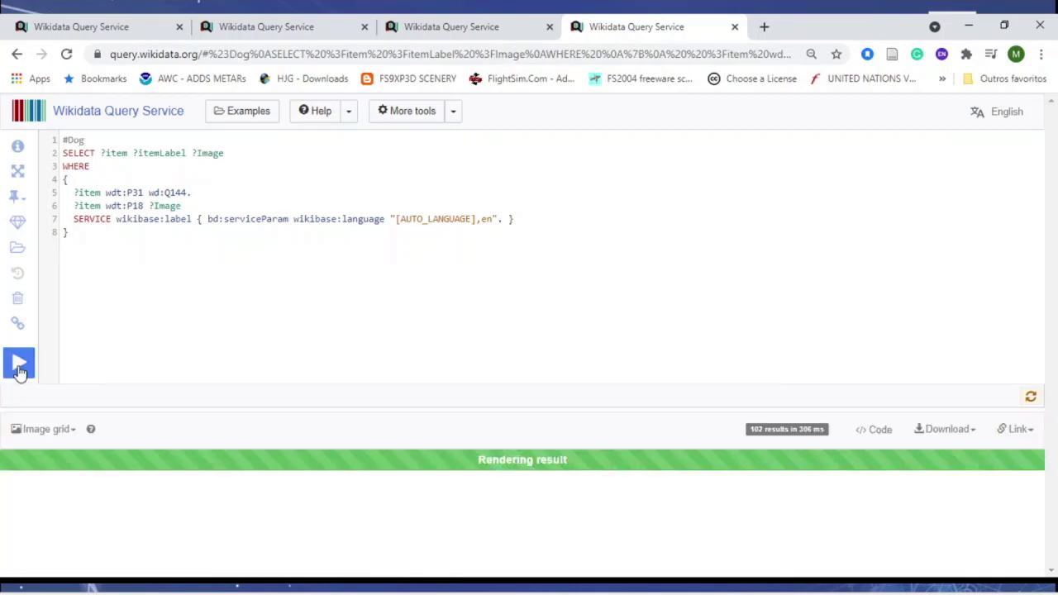
# Display the dog results as an image grid and look through the dog pictures.
pyautogui.scroll(-4, 373, 408)
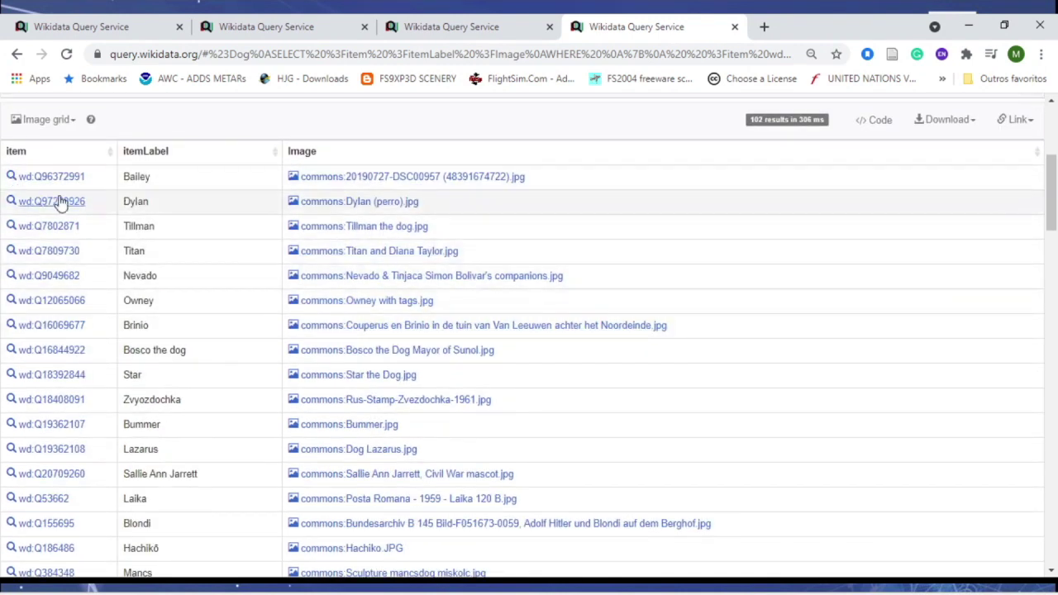
pyautogui.click(55, 123)
pyautogui.click(60, 173)
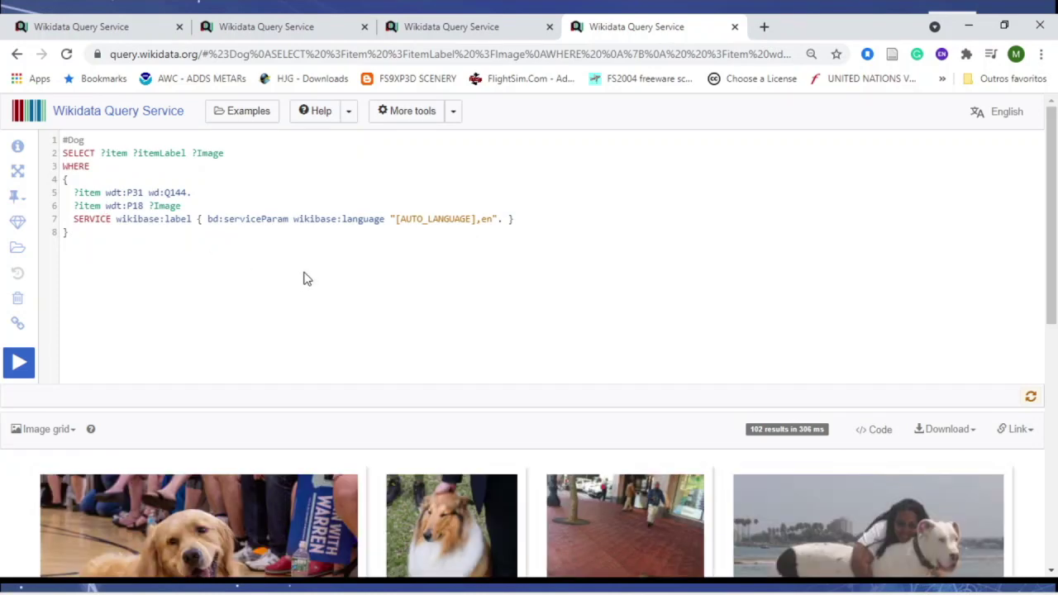
pyautogui.scroll(-3, 303, 283)
pyautogui.scroll(-3, 838, 385)
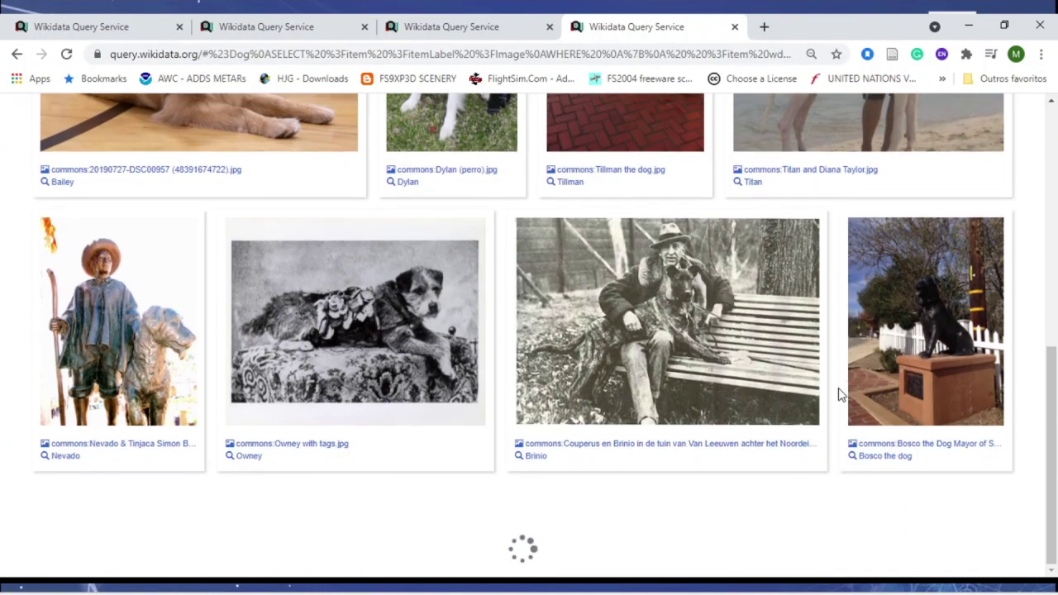
pyautogui.scroll(-4, 576, 355)
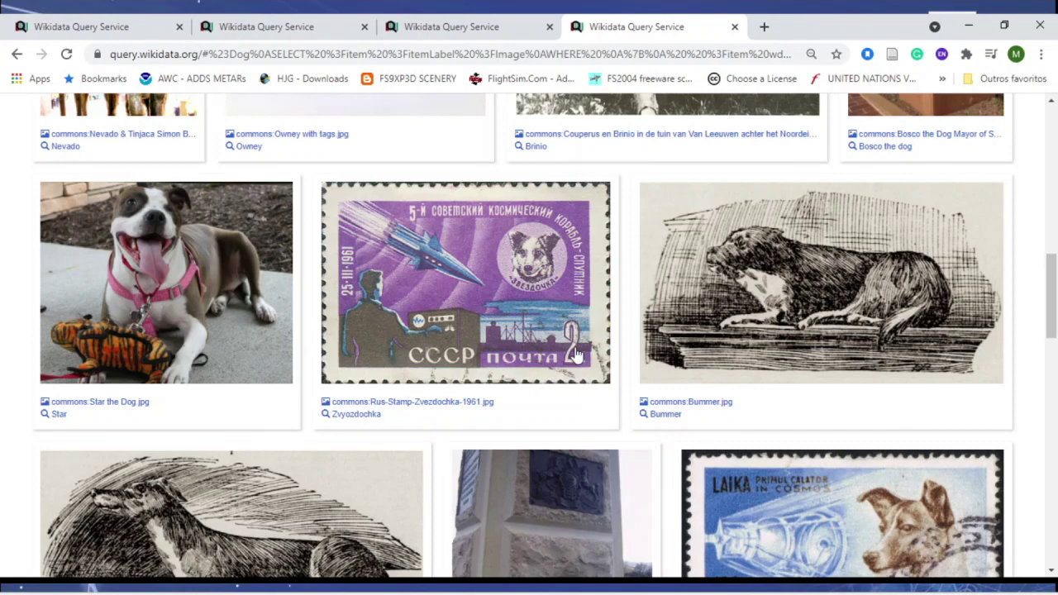
pyautogui.scroll(15, 576, 354)
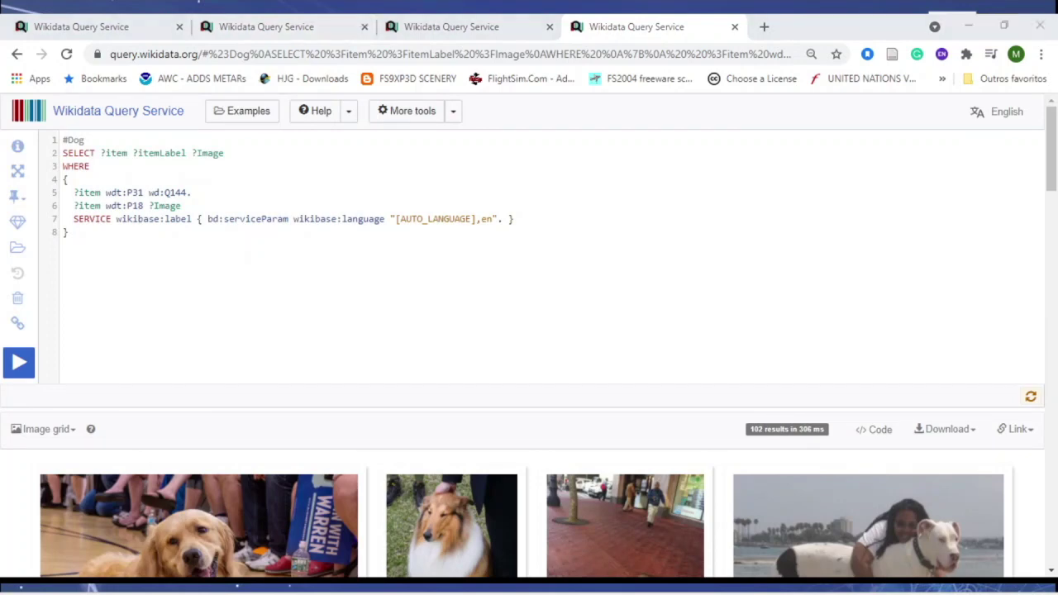
# Open the example queries, filter them by "Emer" and load the example "Emergency numbers by population using them".
pyautogui.click(198, 13)
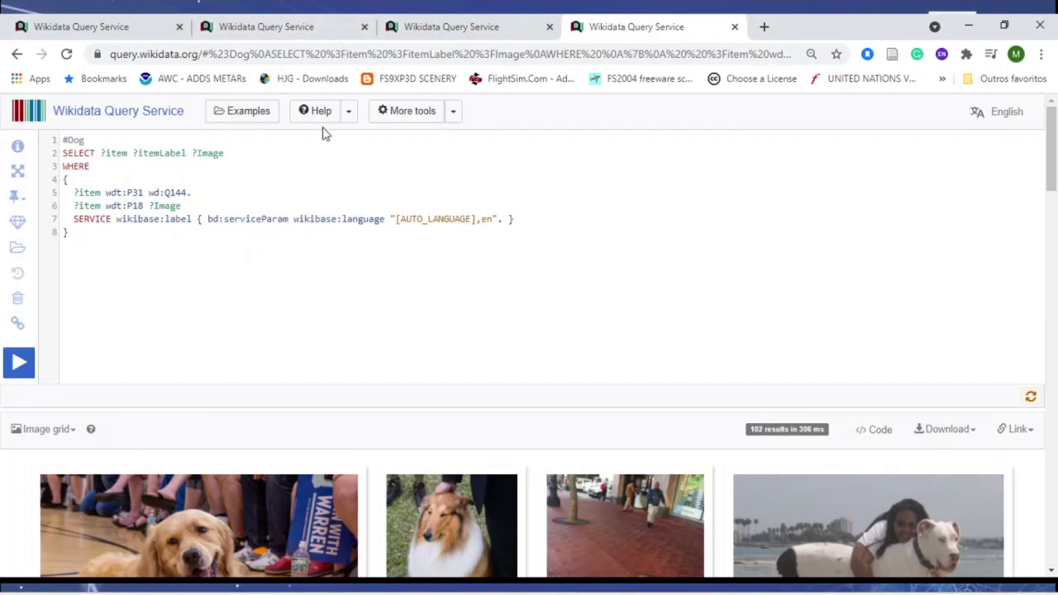
pyautogui.click(229, 112)
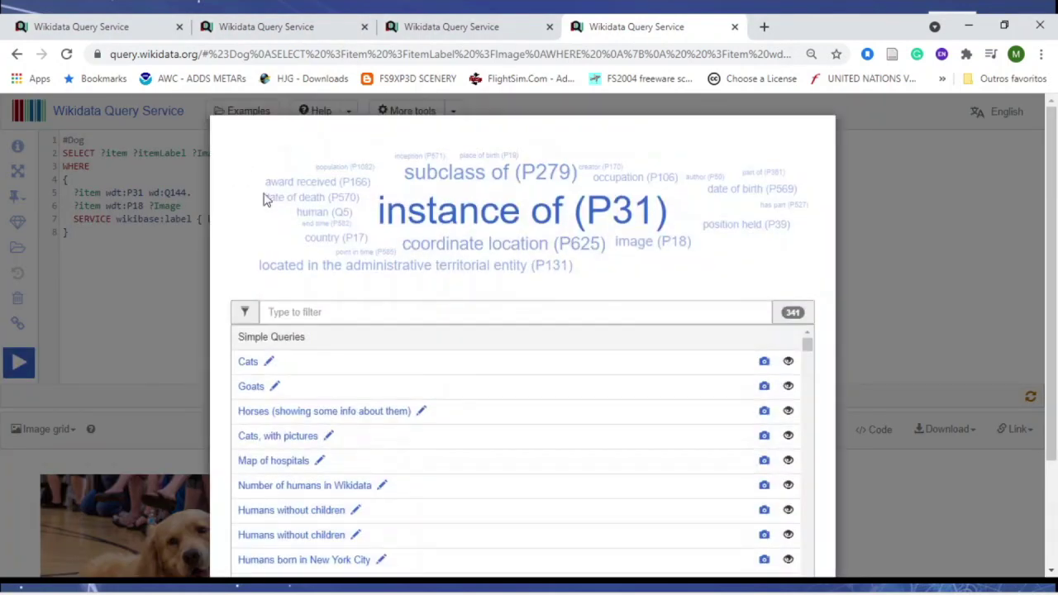
pyautogui.scroll(-10, 484, 460)
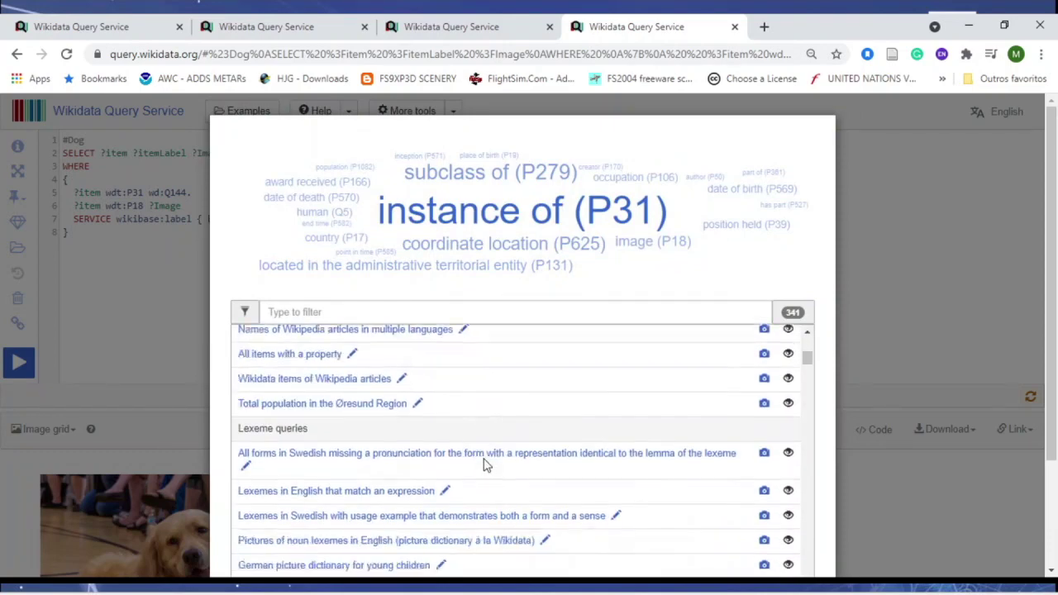
pyautogui.scroll(-10, 484, 466)
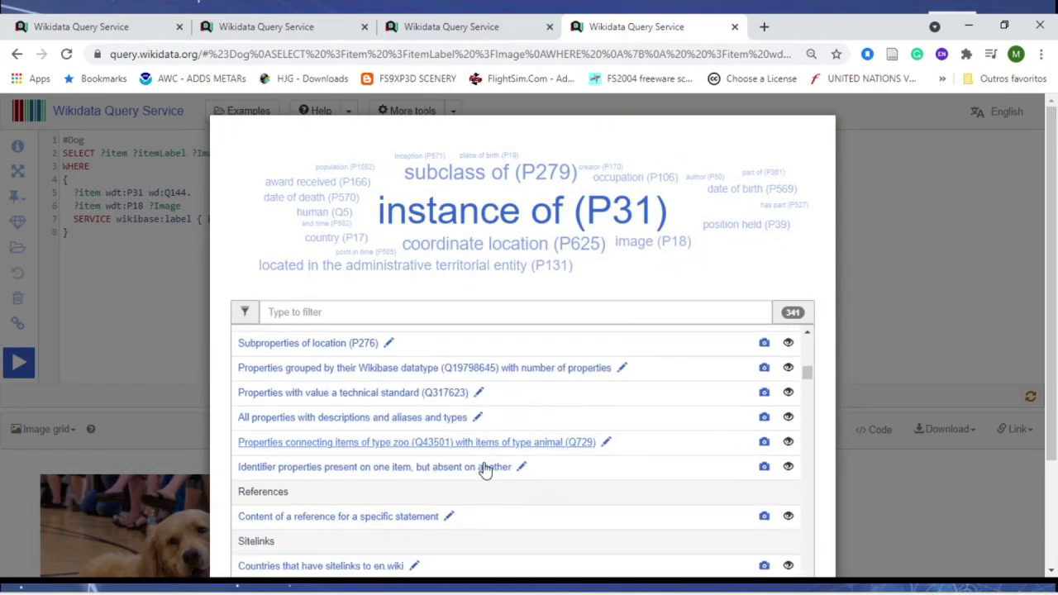
pyautogui.scroll(2, 485, 468)
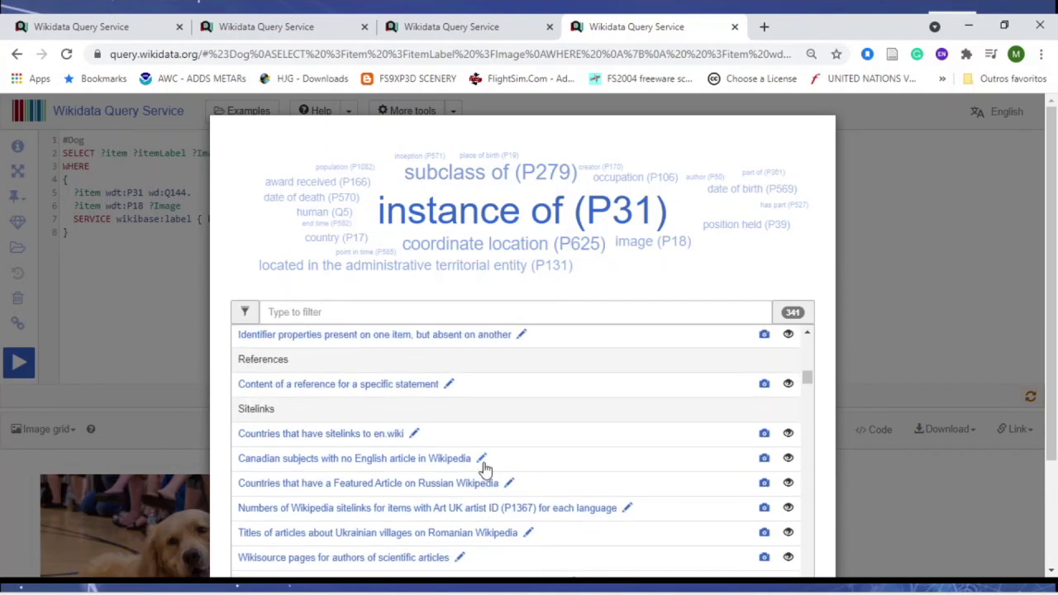
pyautogui.scroll(2, 484, 468)
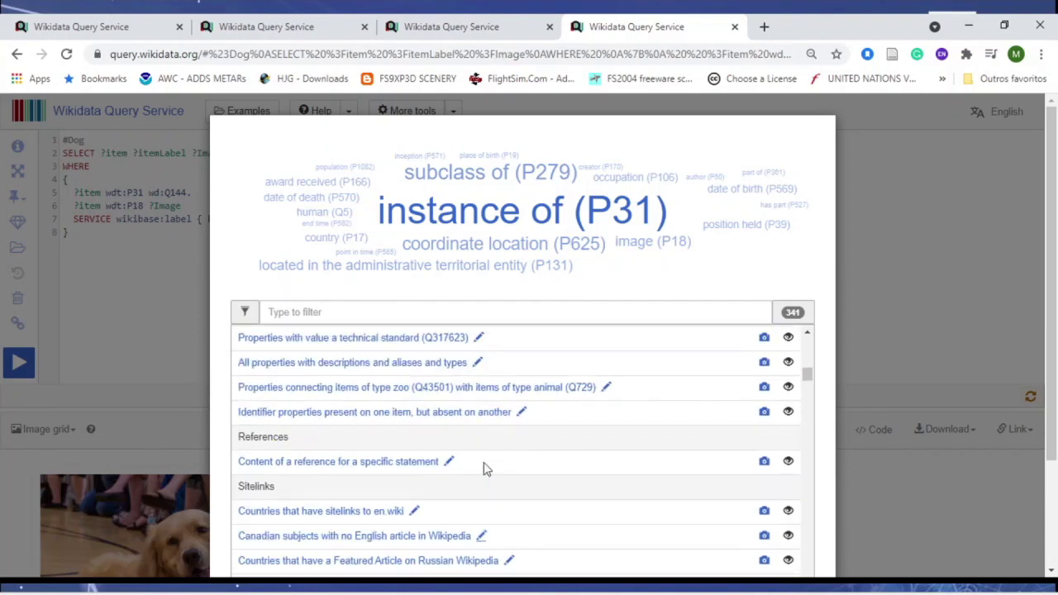
pyautogui.scroll(-4, 485, 468)
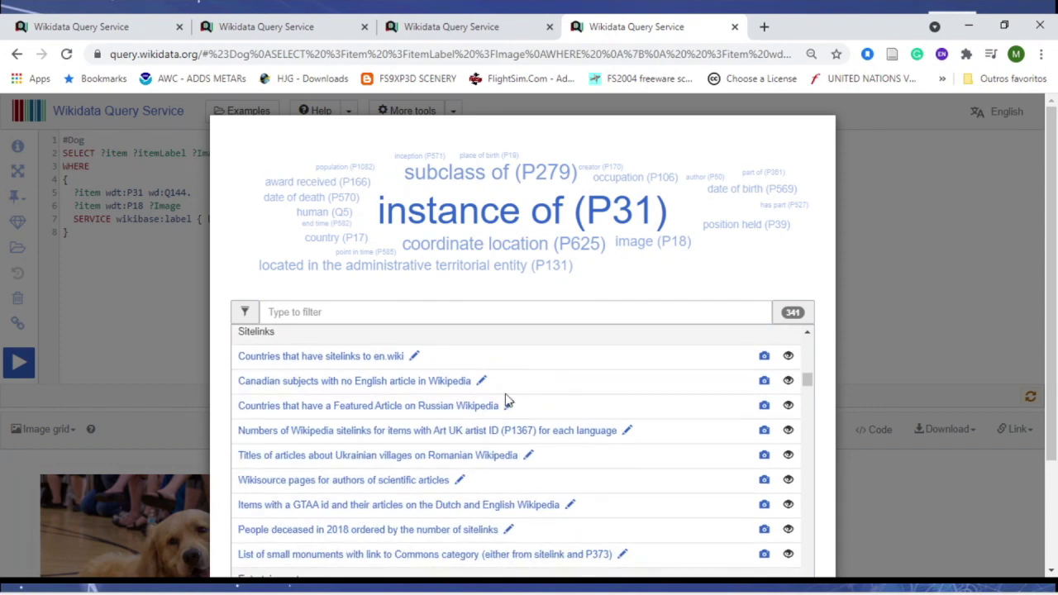
pyautogui.scroll(8, 504, 400)
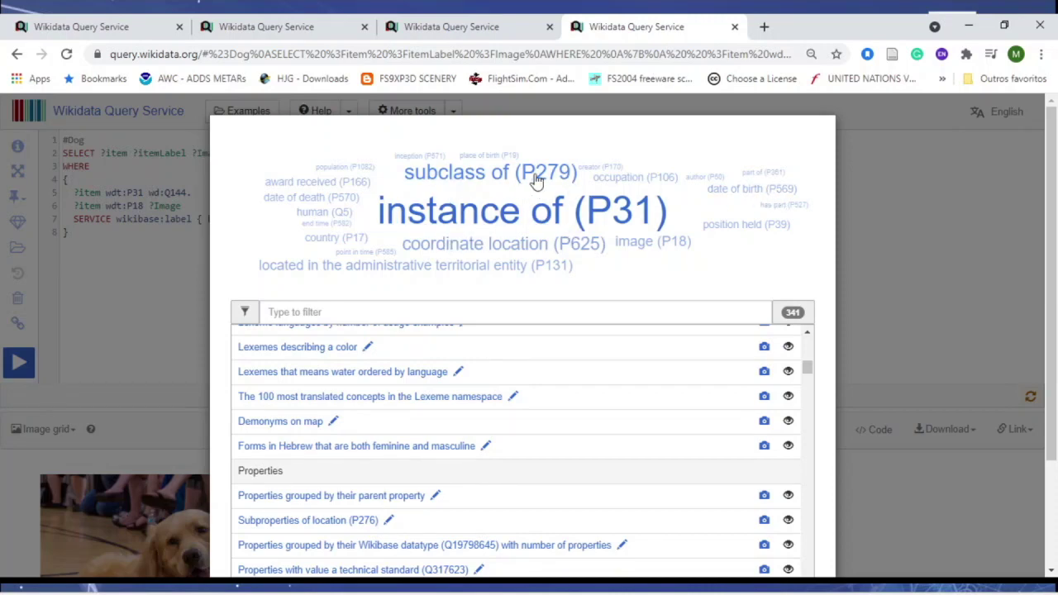
pyautogui.click(372, 313)
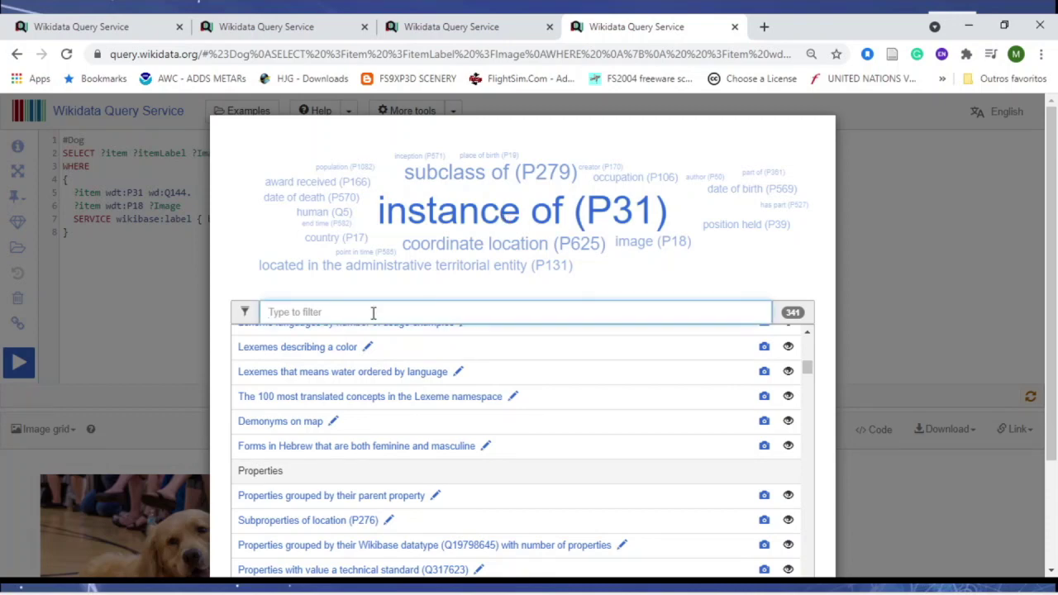
pyautogui.write('Emer')
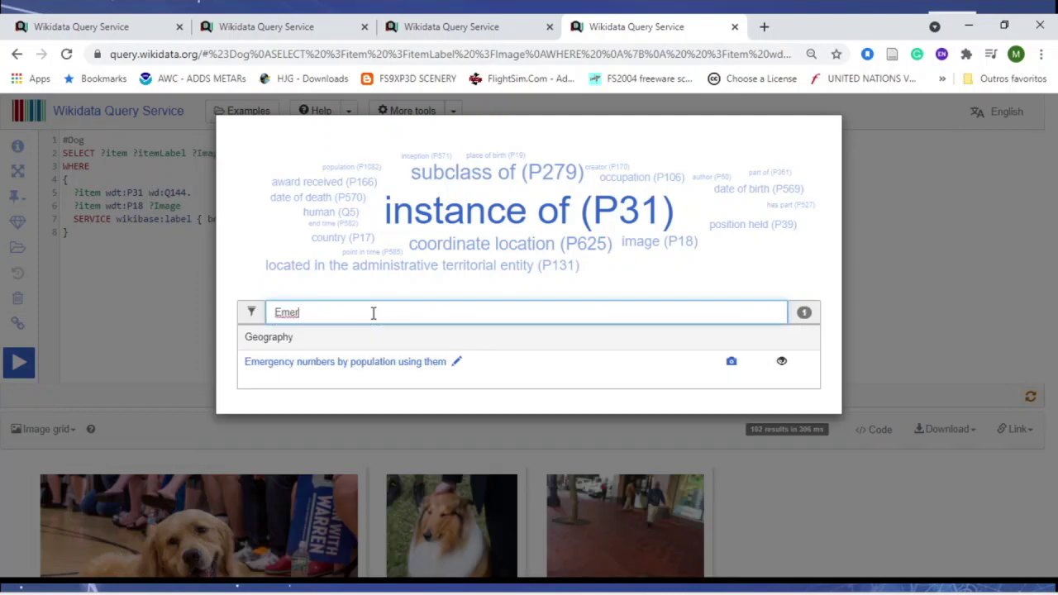
pyautogui.click(393, 366)
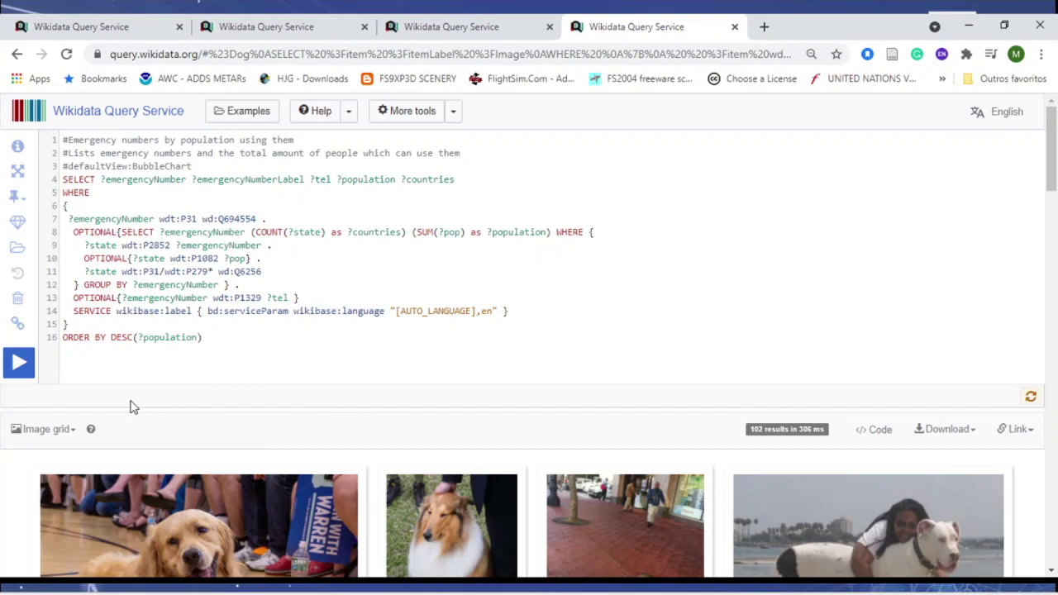
# Run the emergency numbers query and look through the resulting bubble chart of numbers by population.
pyautogui.click(22, 362)
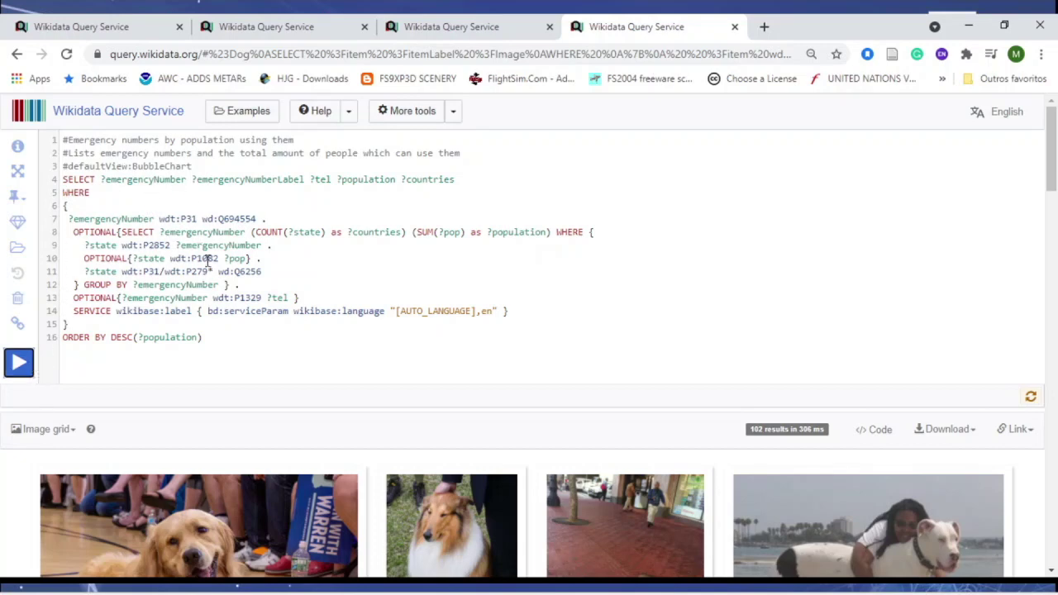
pyautogui.moveTo(218, 253)
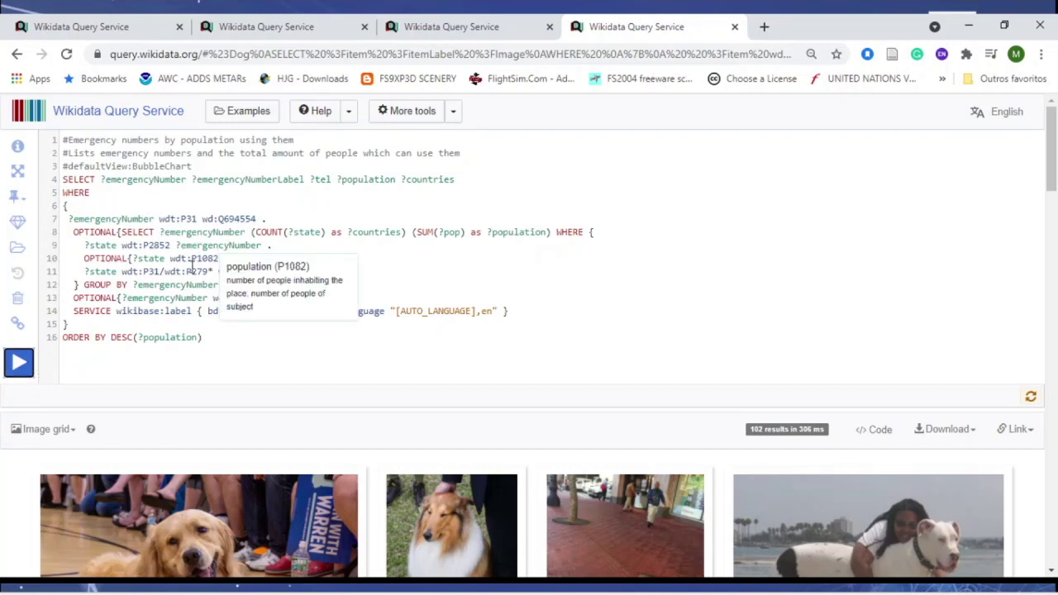
pyautogui.click(25, 352)
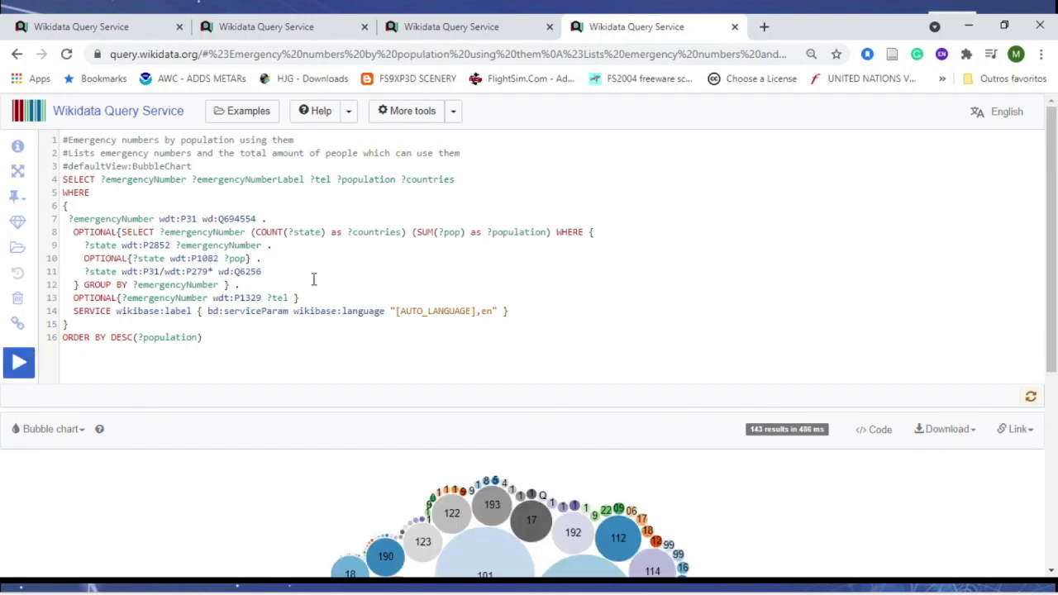
pyautogui.scroll(-5, 357, 259)
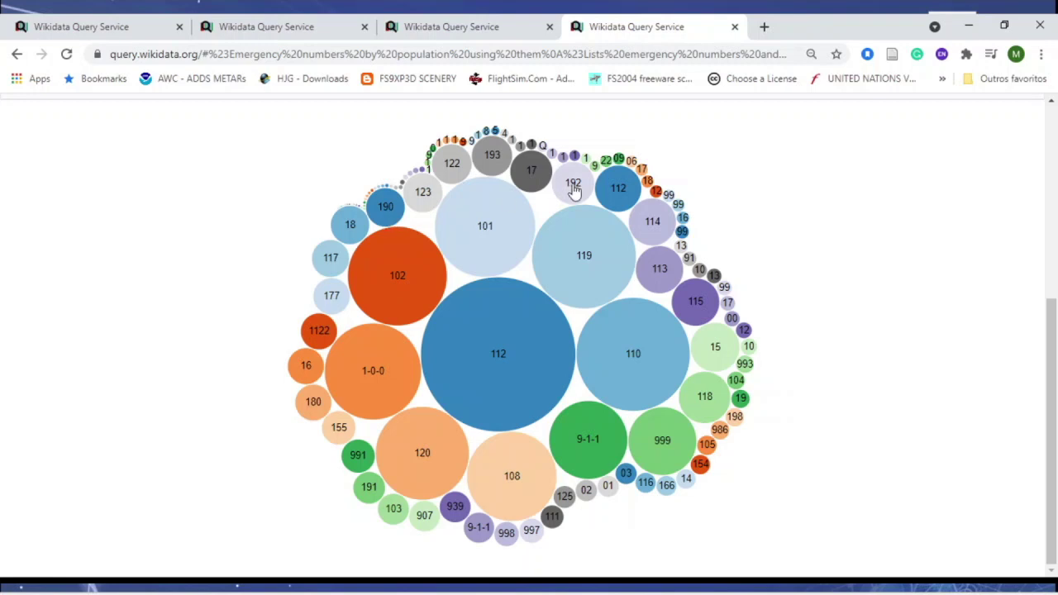
pyautogui.scroll(5, 691, 299)
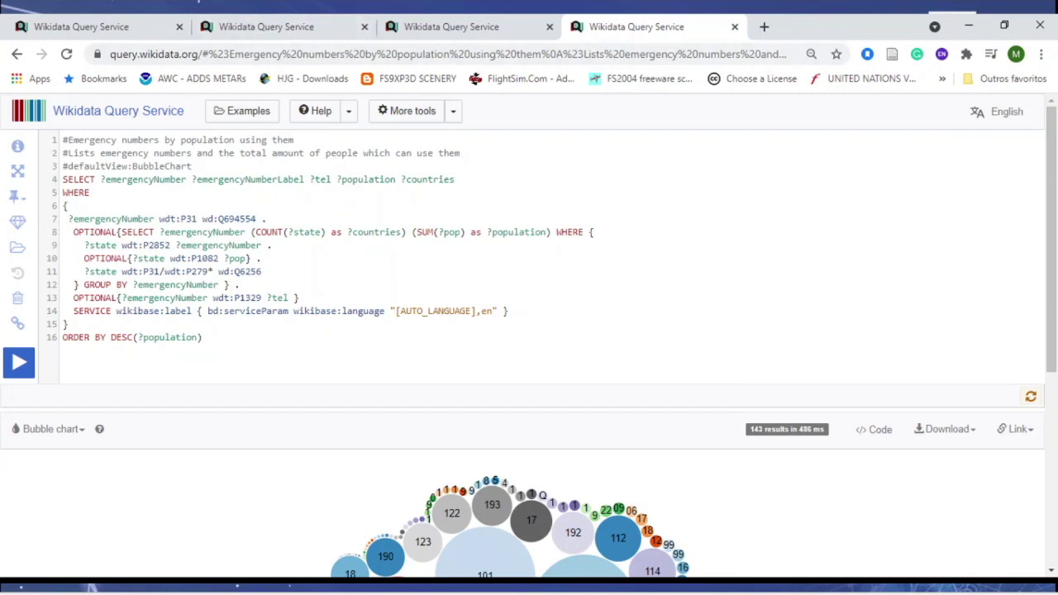
pyautogui.click(588, 585)
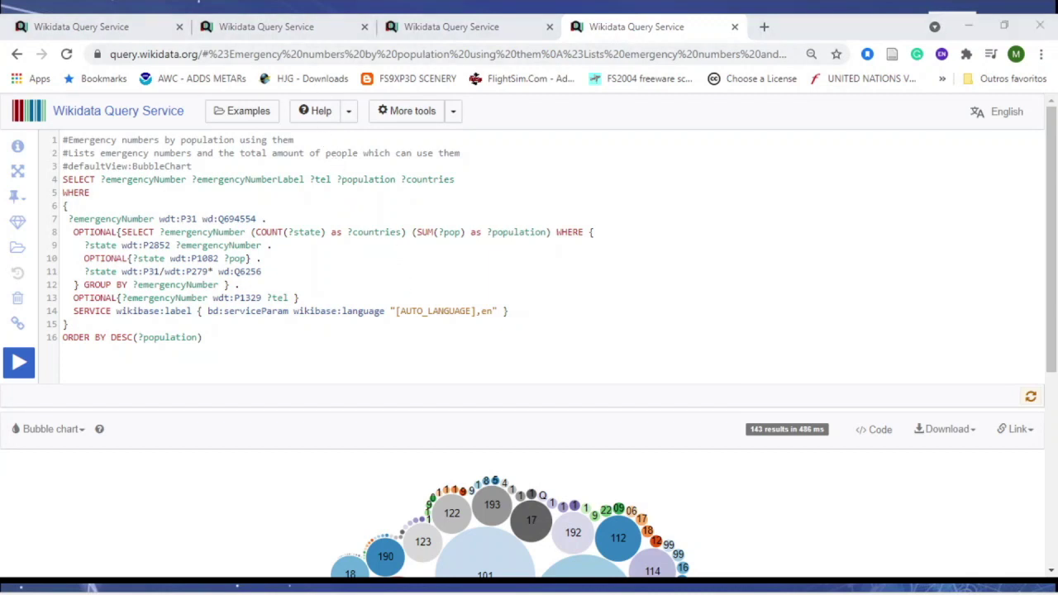